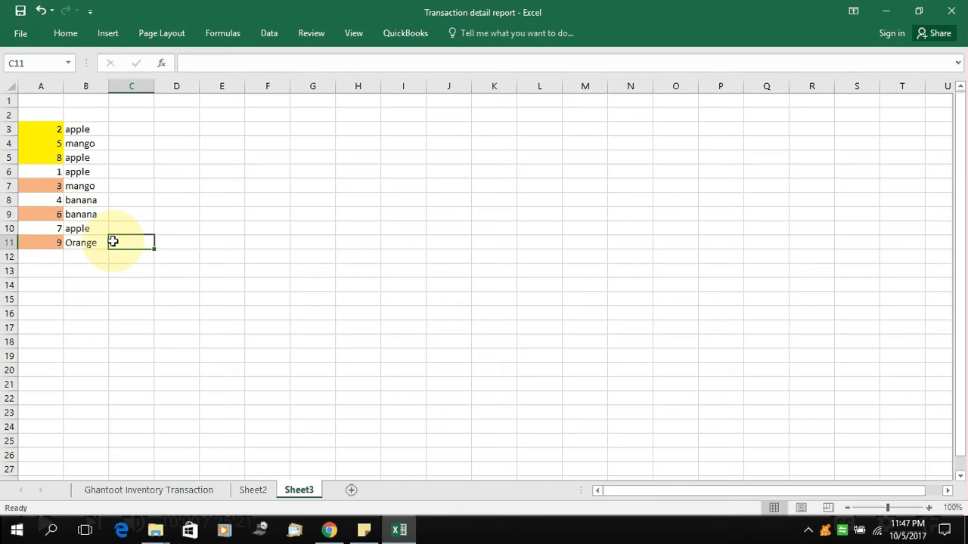
# Go through the colour-coded numbers in column A of Sheet3 up to cell A3
pyautogui.press('Left')
pyautogui.press('Left')
pyautogui.press('Up')
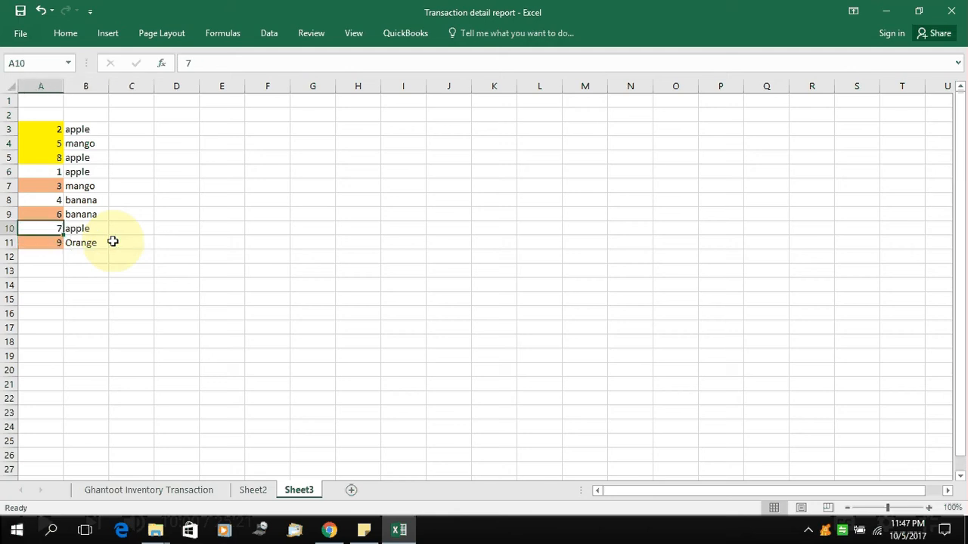
pyautogui.press('Up')
pyautogui.press('Up')
pyautogui.press('Up')
pyautogui.press('Up')
pyautogui.press('Up')
pyautogui.press('Up')
pyautogui.press('Up')
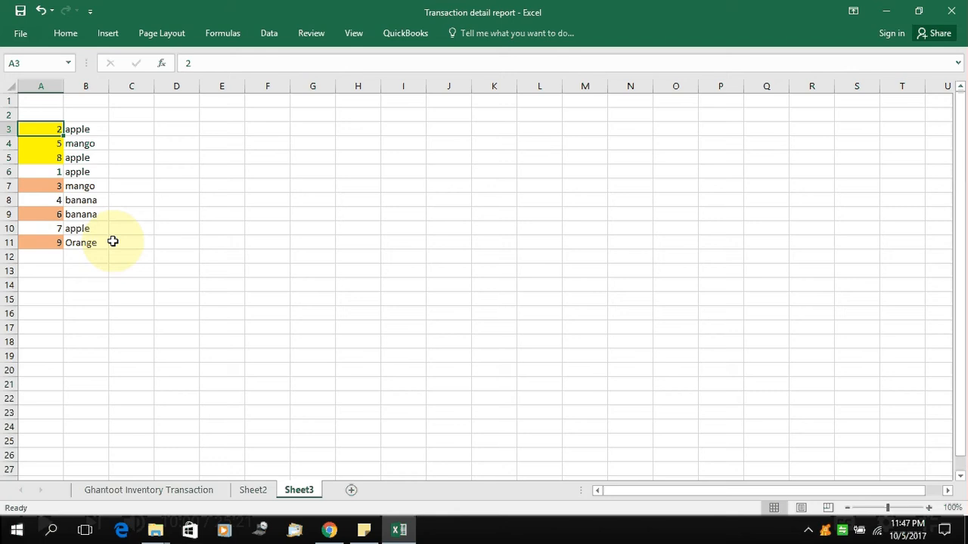
# Look over the transaction records on Sheet2 and return to the fruit list on Sheet3
pyautogui.click(253, 491)
pyautogui.scroll(-10, 340, 347)
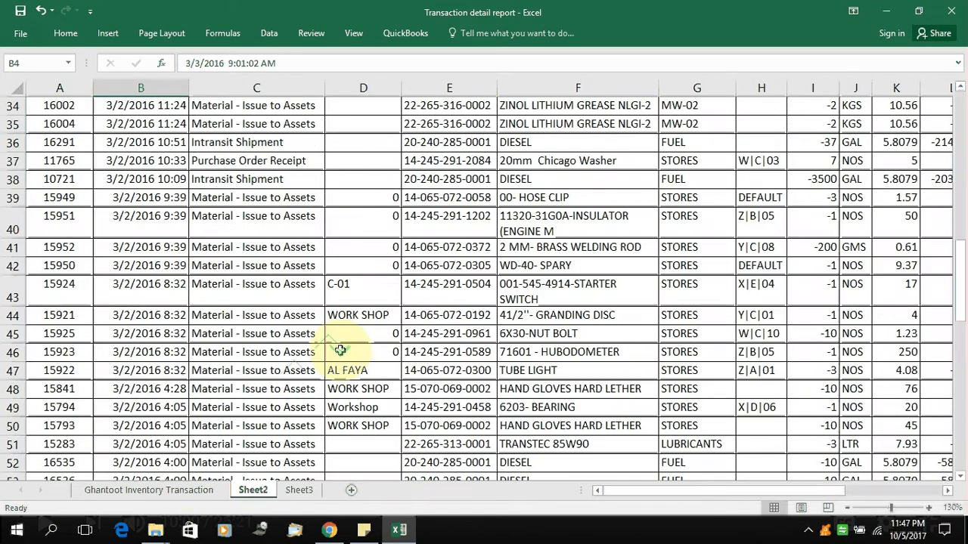
pyautogui.scroll(10, 340, 346)
pyautogui.click(83, 229)
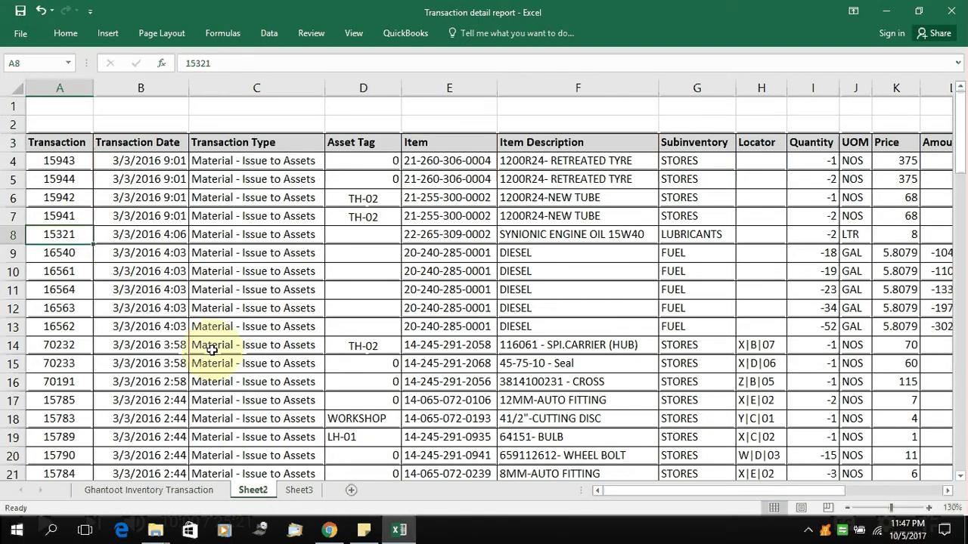
pyautogui.click(299, 490)
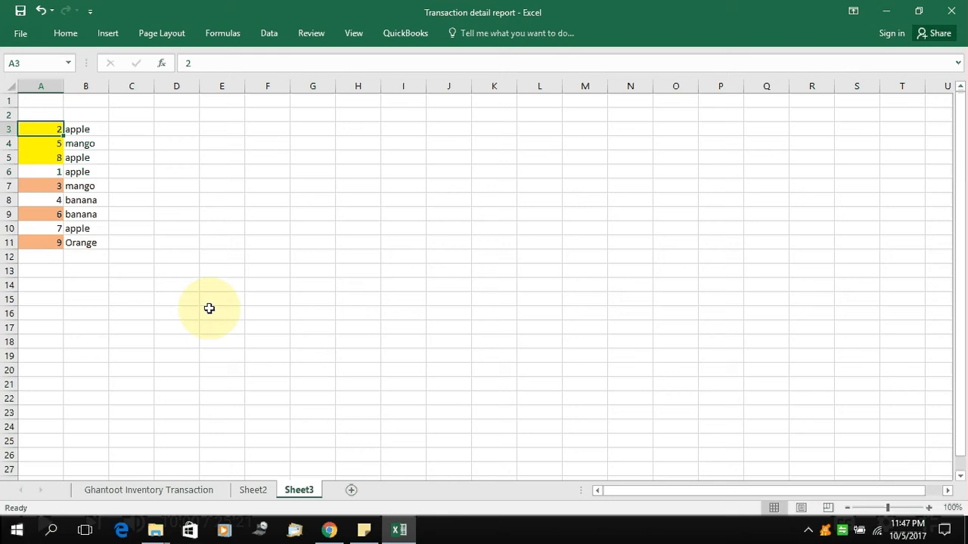
pyautogui.press('Right')
pyautogui.press('Left')
pyautogui.hotkey('shift', 'Down')
pyautogui.hotkey('shift', 'Down')
pyautogui.hotkey('shift', 'Down')
pyautogui.hotkey('shift', 'Down')
pyautogui.hotkey('shift', 'Down')
pyautogui.hotkey('shift', 'Down')
pyautogui.hotkey('shift', 'Down')
pyautogui.hotkey('shift', 'Down')
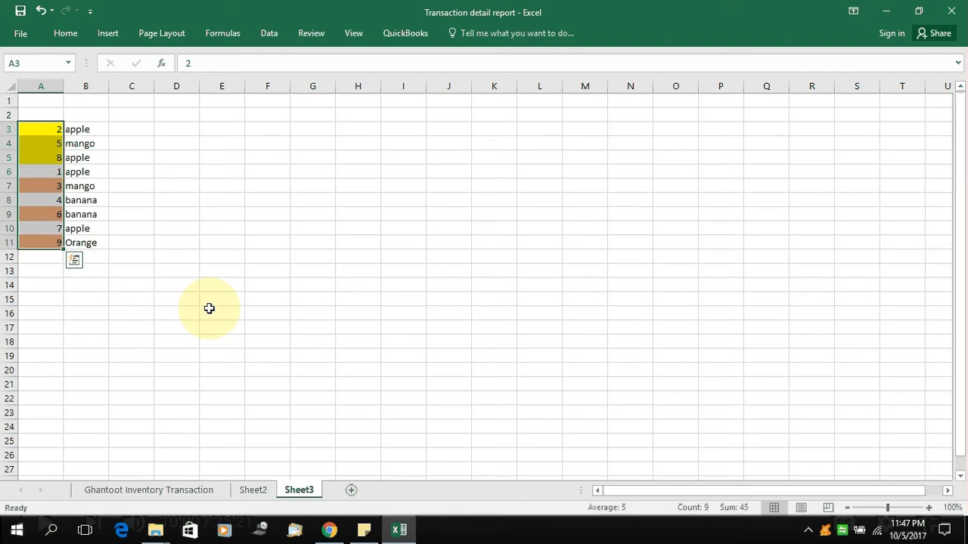
pyautogui.hotkey('shift', 'Right')
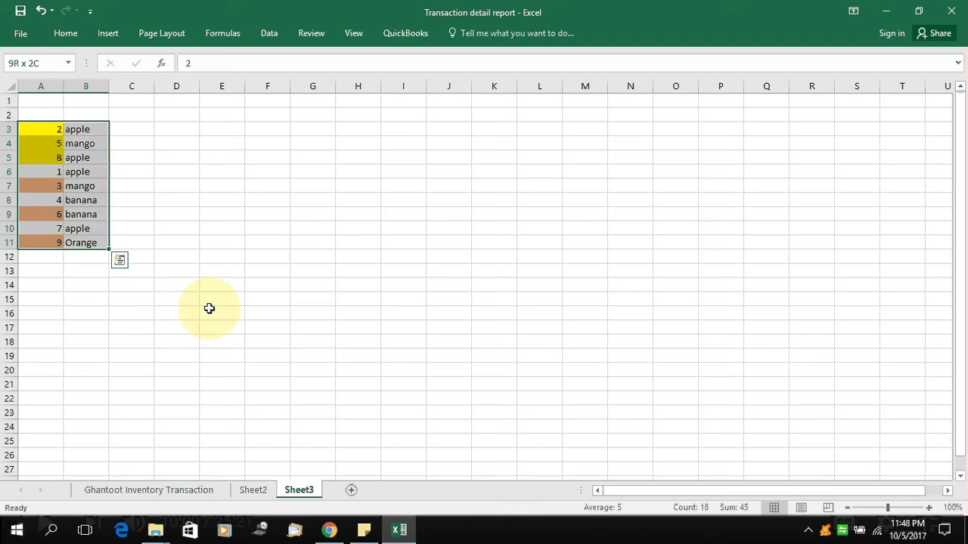
pyautogui.press('Left')
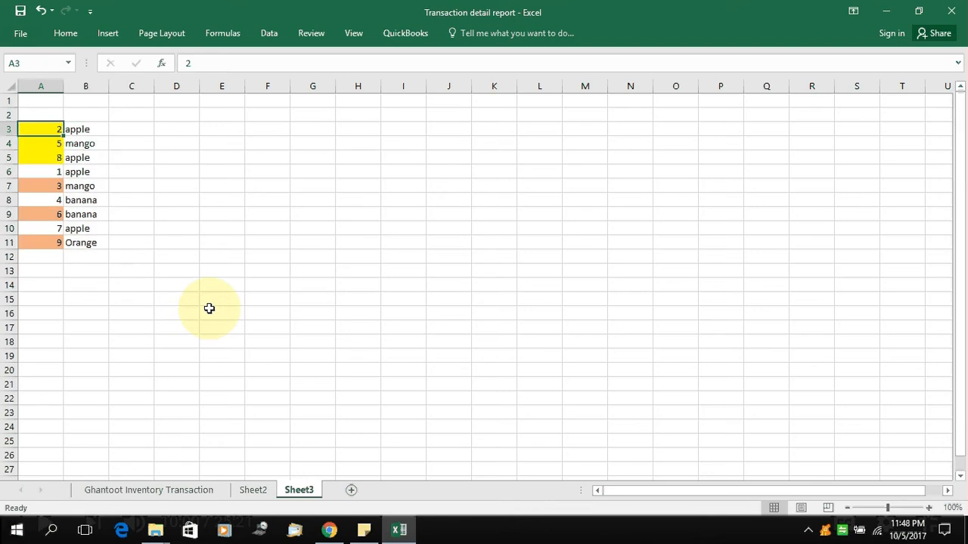
# Sort the range A3:B11 with a custom sort on column A values, ordered Smallest to Largest
pyautogui.hotkey('shift', 'Right')
pyautogui.hotkey('shift', 'Down')
pyautogui.hotkey('shift', 'Down')
pyautogui.hotkey('shift', 'Down')
pyautogui.hotkey('shift', 'Down')
pyautogui.hotkey('shift', 'Down')
pyautogui.hotkey('shift', 'Down')
pyautogui.hotkey('shift', 'Down')
pyautogui.hotkey('shift', 'Down')
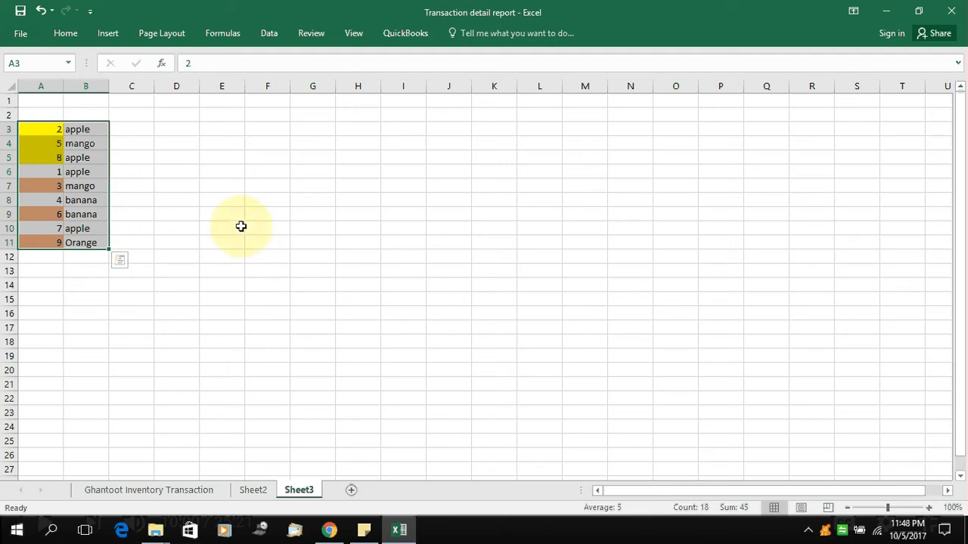
pyautogui.click(65, 34)
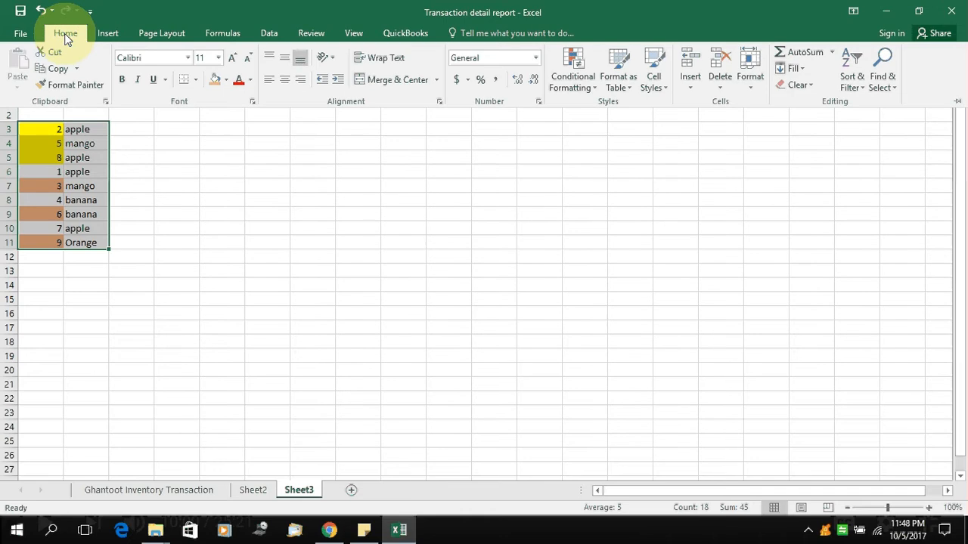
pyautogui.click(855, 87)
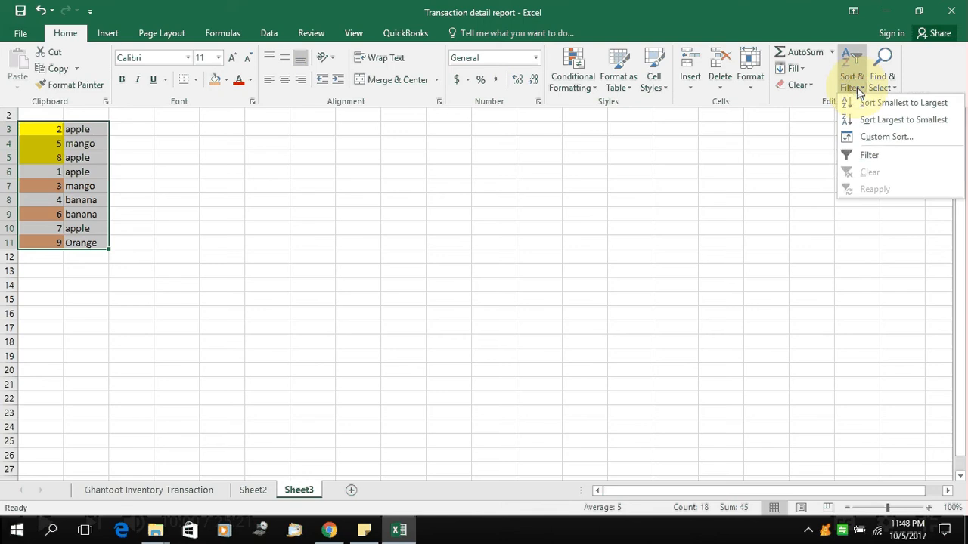
pyautogui.click(891, 137)
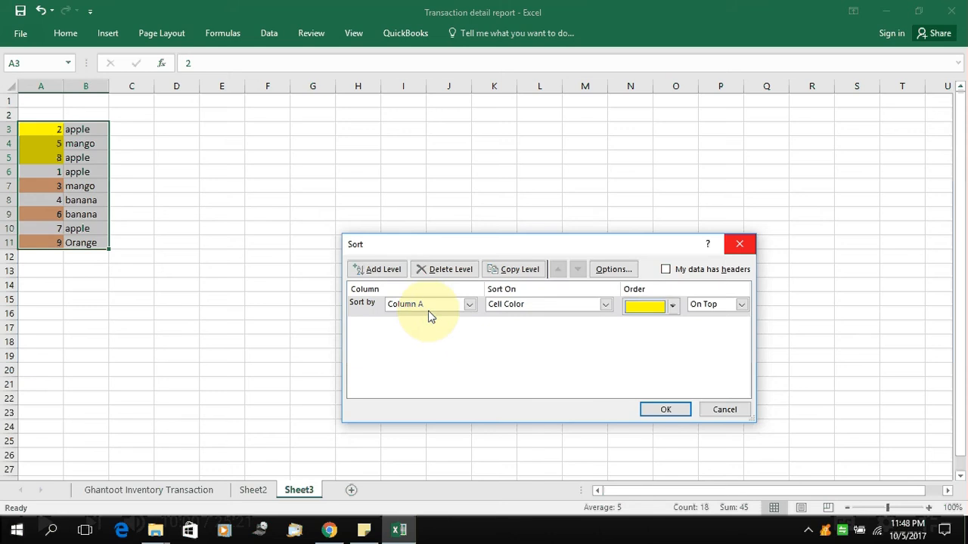
pyautogui.click(505, 305)
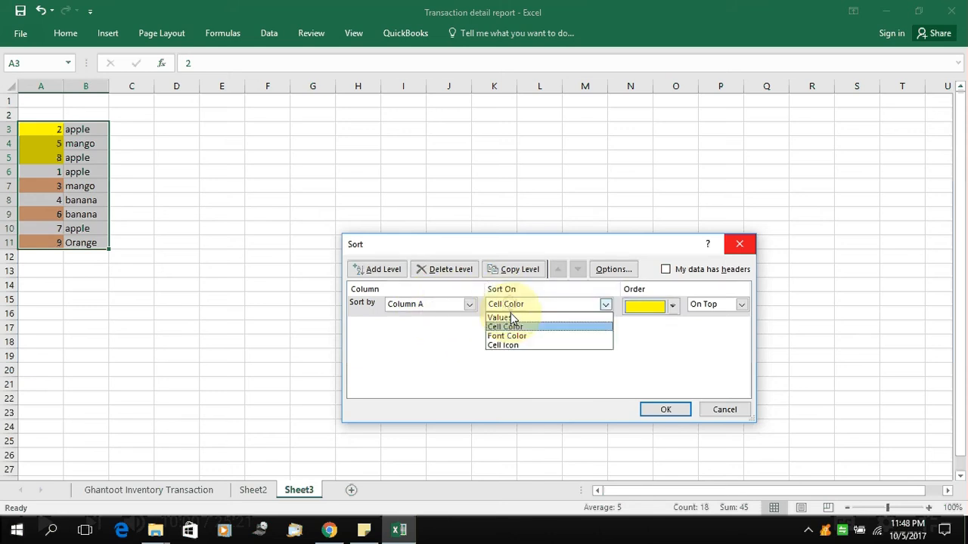
pyautogui.click(507, 316)
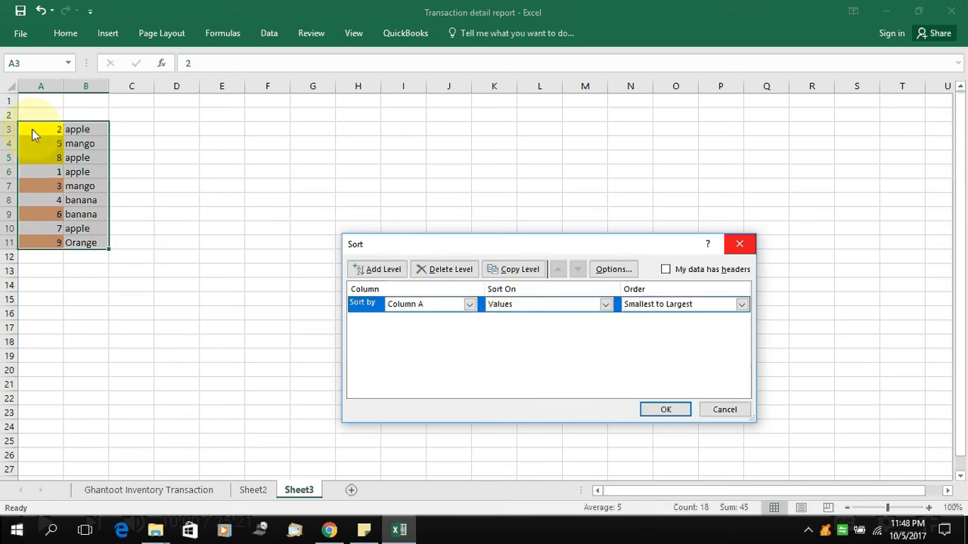
pyautogui.click(652, 304)
pyautogui.click(650, 309)
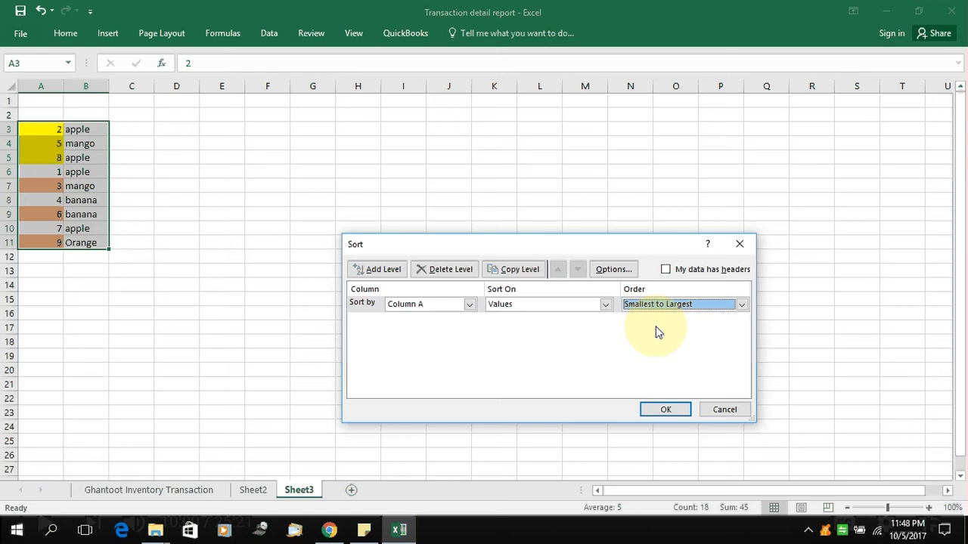
pyautogui.click(673, 409)
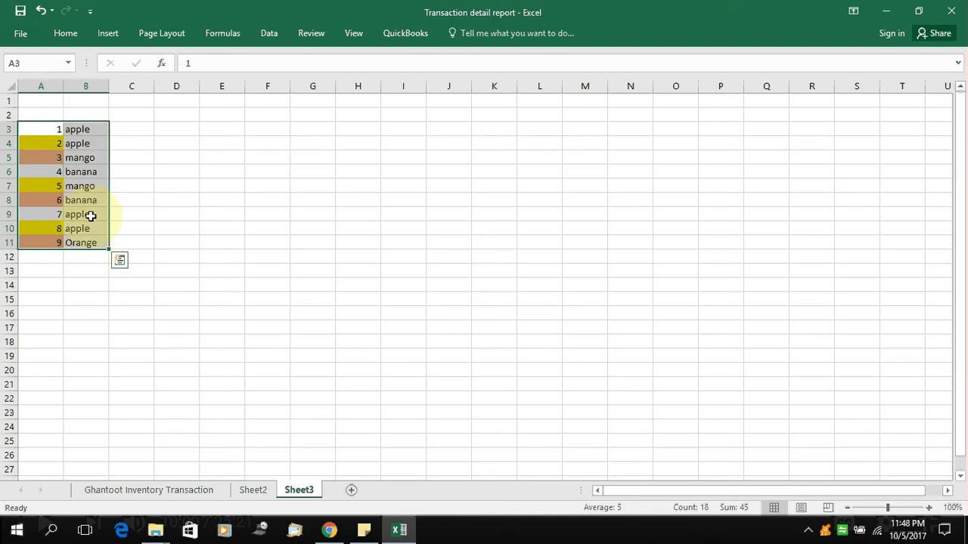
# Re-sort the selected fruit list by column A values, ordered Largest to Smallest
pyautogui.click(66, 34)
pyautogui.click(855, 87)
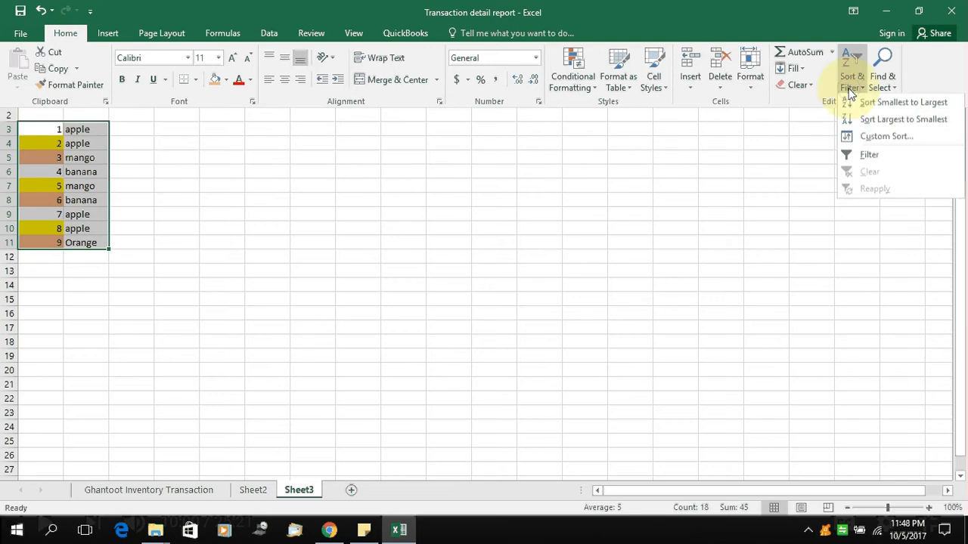
pyautogui.click(912, 145)
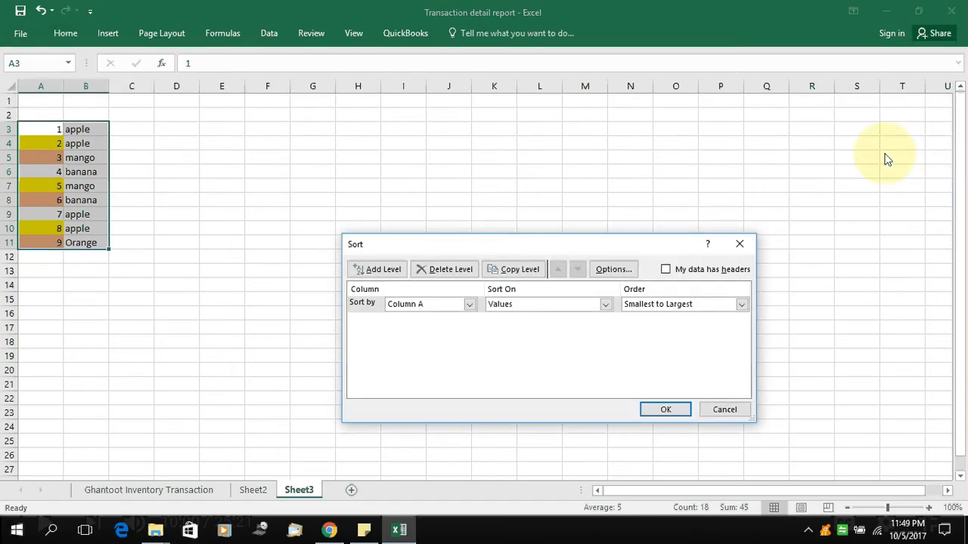
pyautogui.click(669, 303)
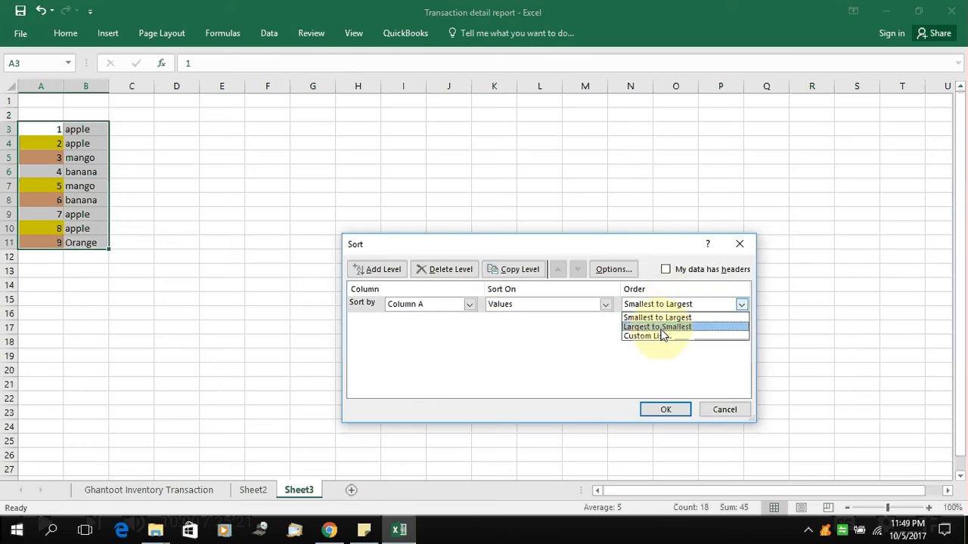
pyautogui.click(662, 330)
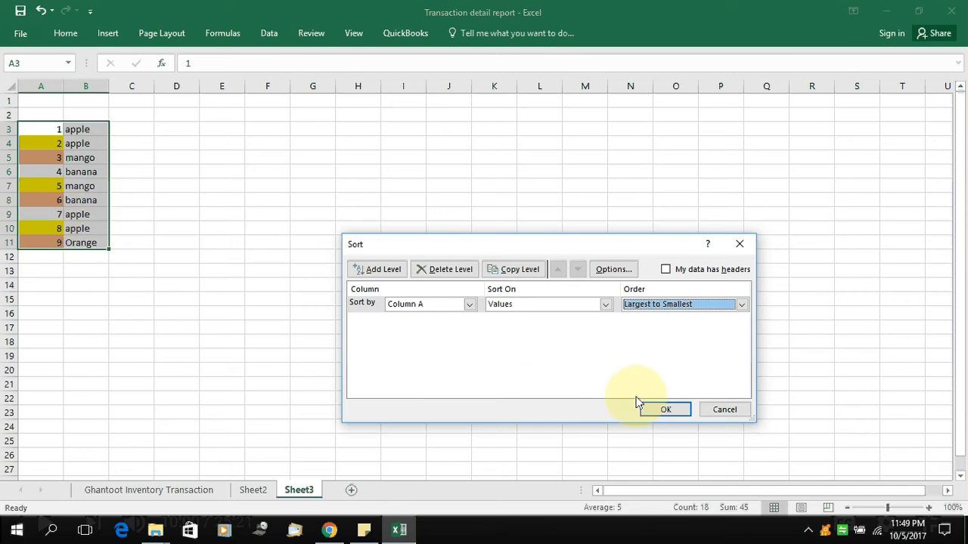
pyautogui.click(665, 409)
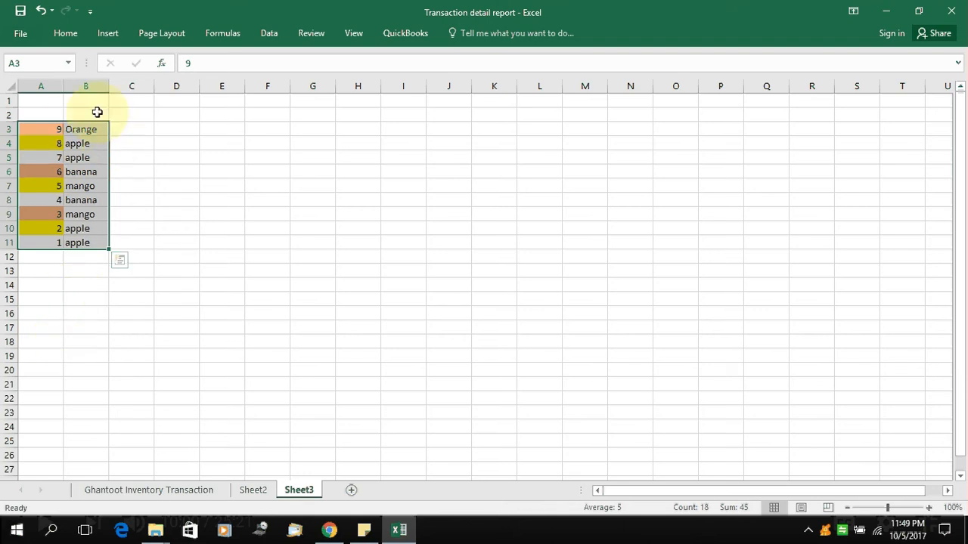
# Sort the fruit list by column A on Cell Color with the yellow cells On Top
pyautogui.click(66, 34)
pyautogui.click(846, 79)
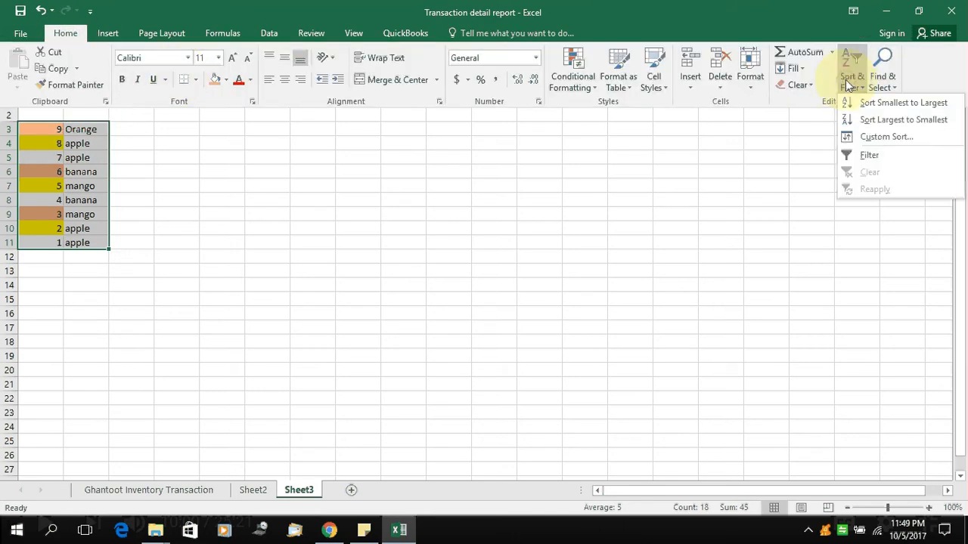
pyautogui.click(885, 139)
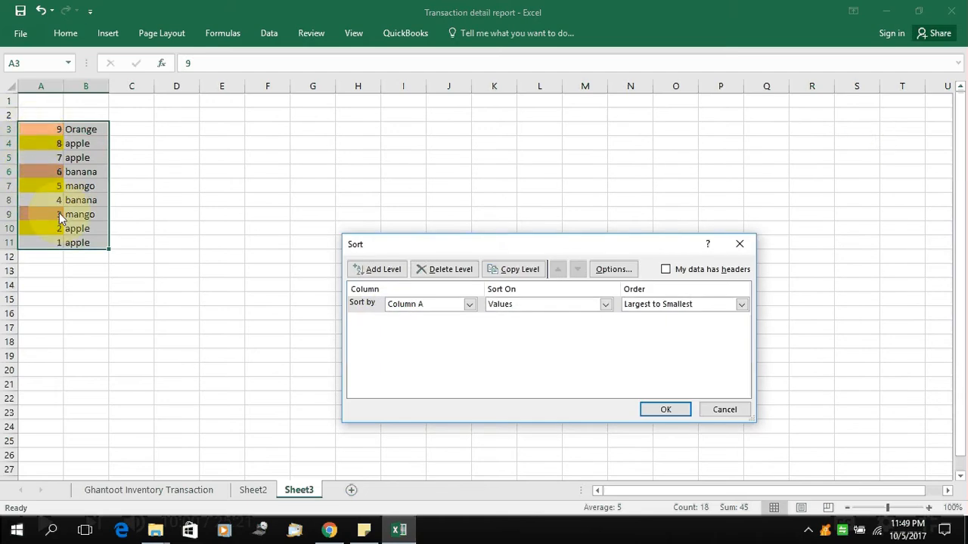
pyautogui.click(439, 307)
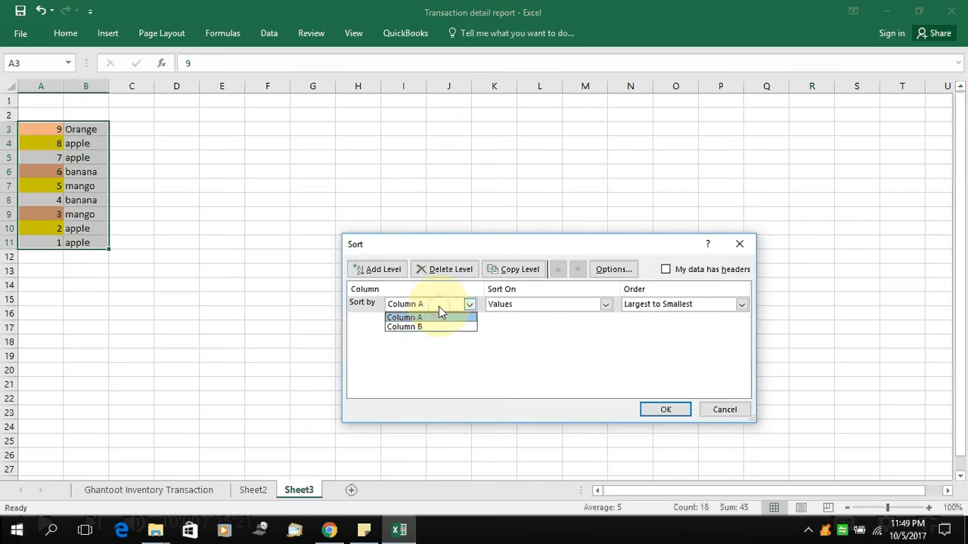
pyautogui.click(439, 306)
pyautogui.click(439, 307)
pyautogui.click(440, 308)
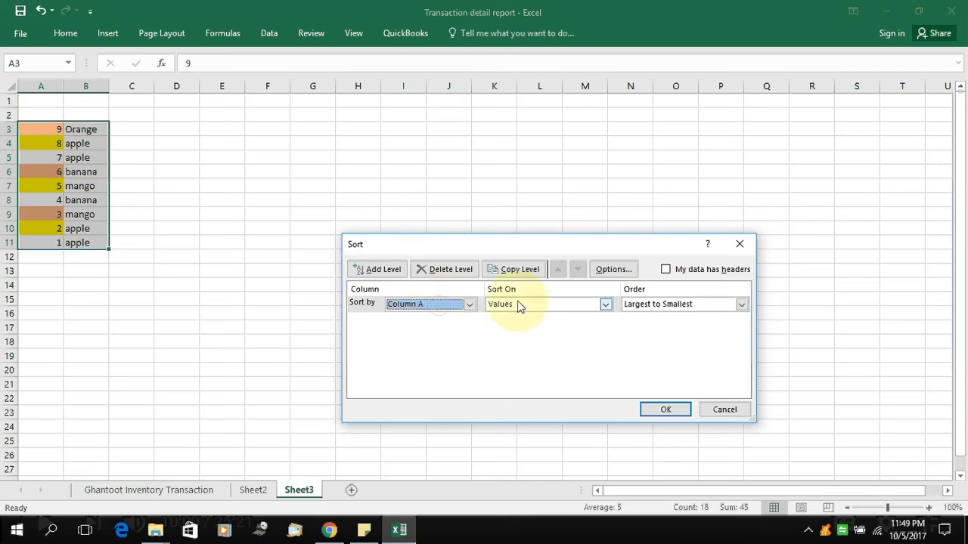
pyautogui.click(578, 305)
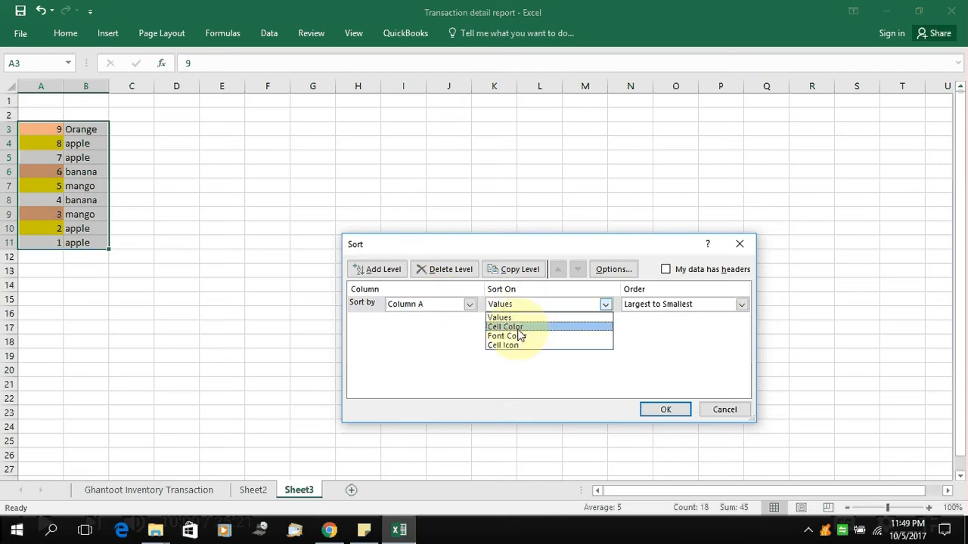
pyautogui.click(514, 326)
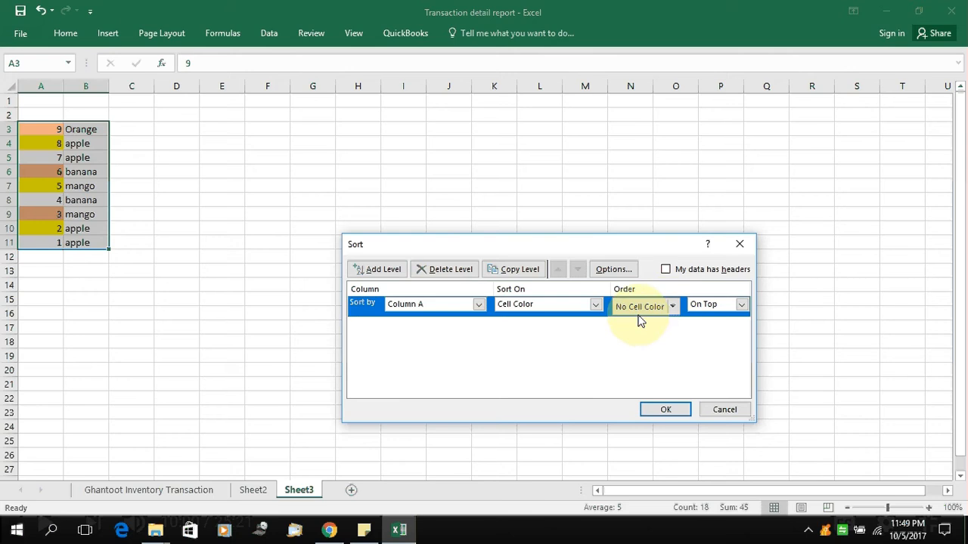
pyautogui.click(672, 306)
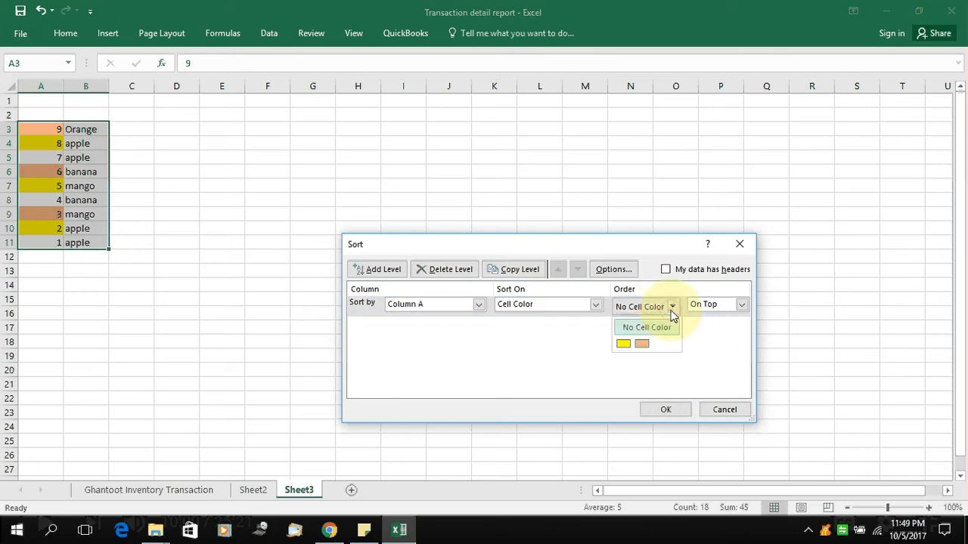
pyautogui.click(621, 344)
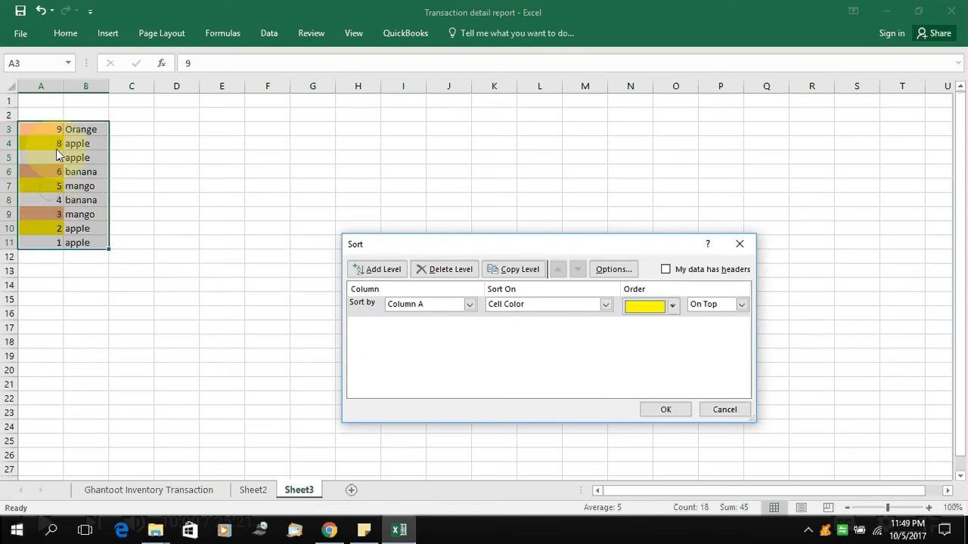
pyautogui.click(717, 310)
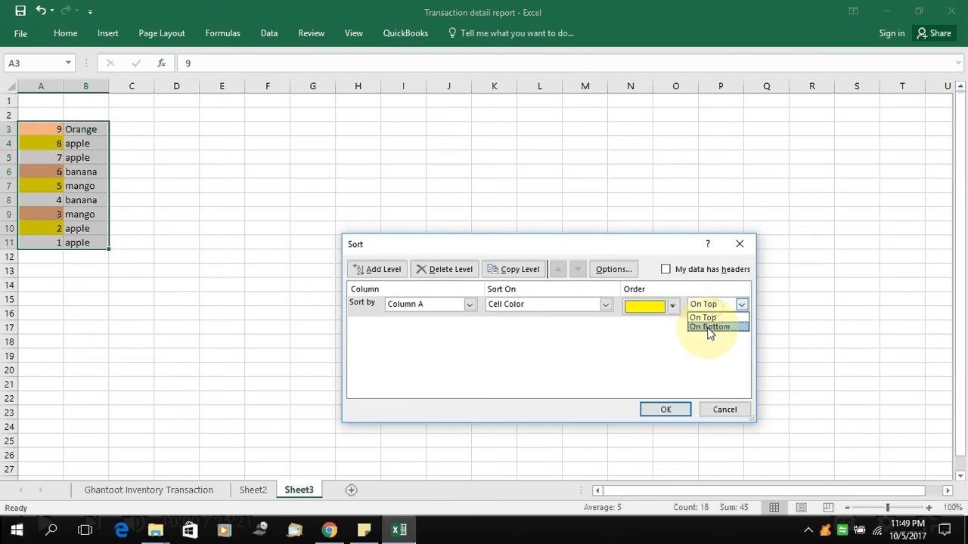
pyautogui.click(703, 318)
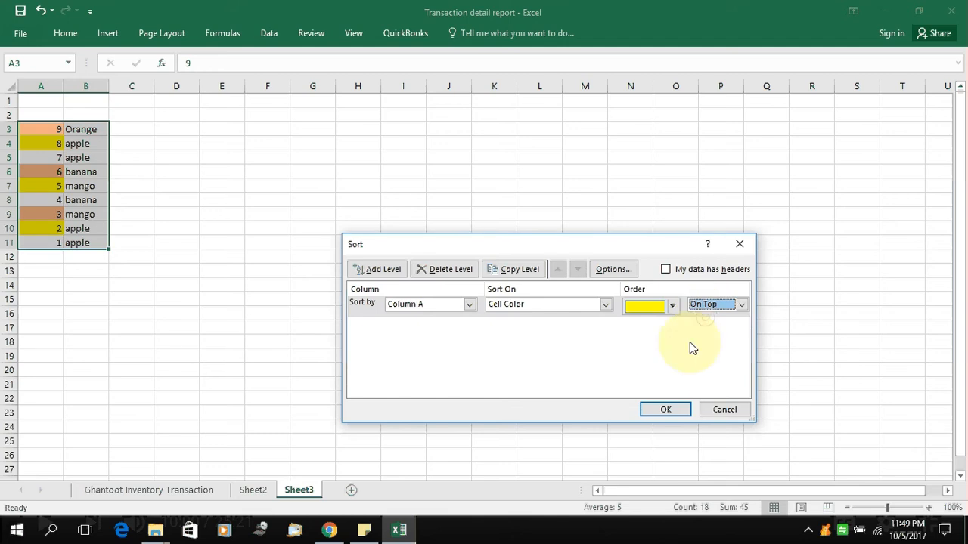
pyautogui.click(664, 409)
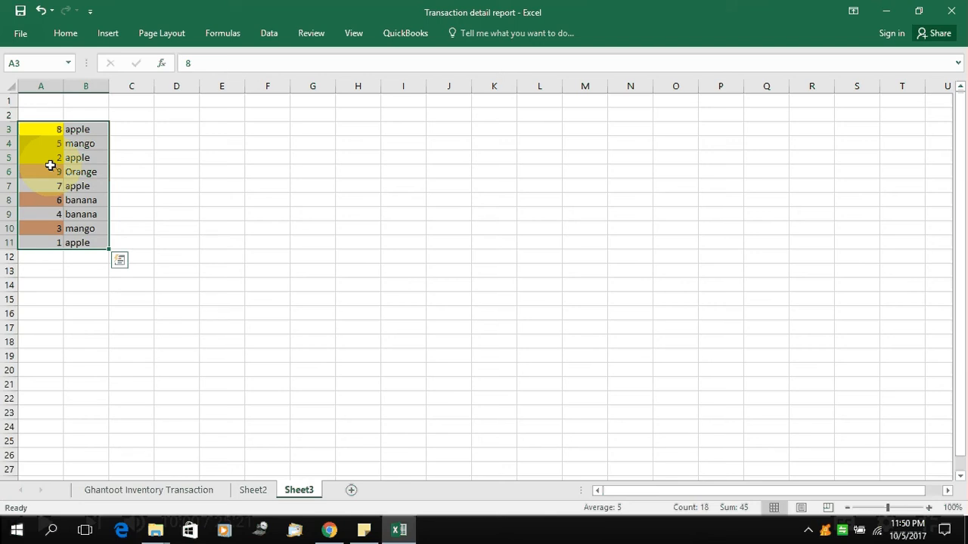
# Switch to Sheet2 and go to the Transaction header in cell A3
pyautogui.click(253, 495)
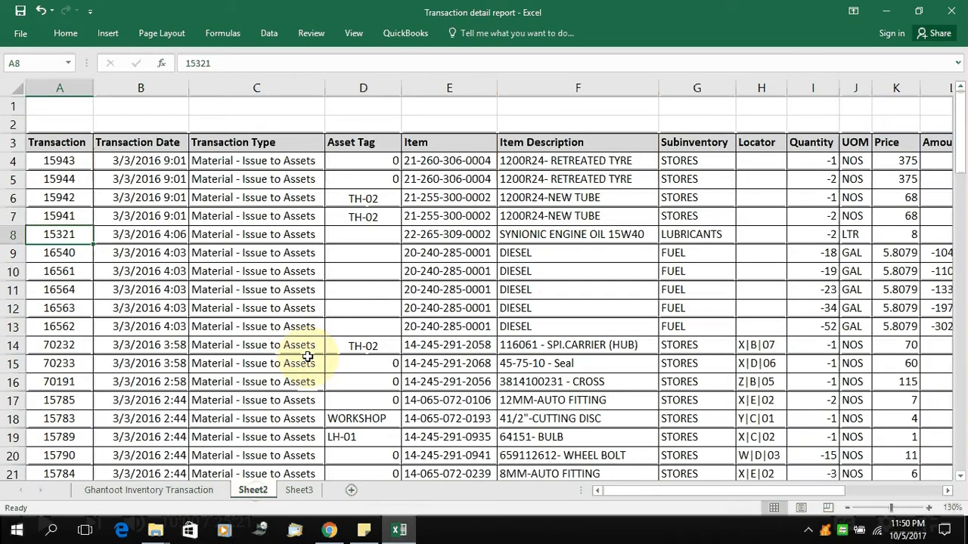
pyautogui.click(229, 252)
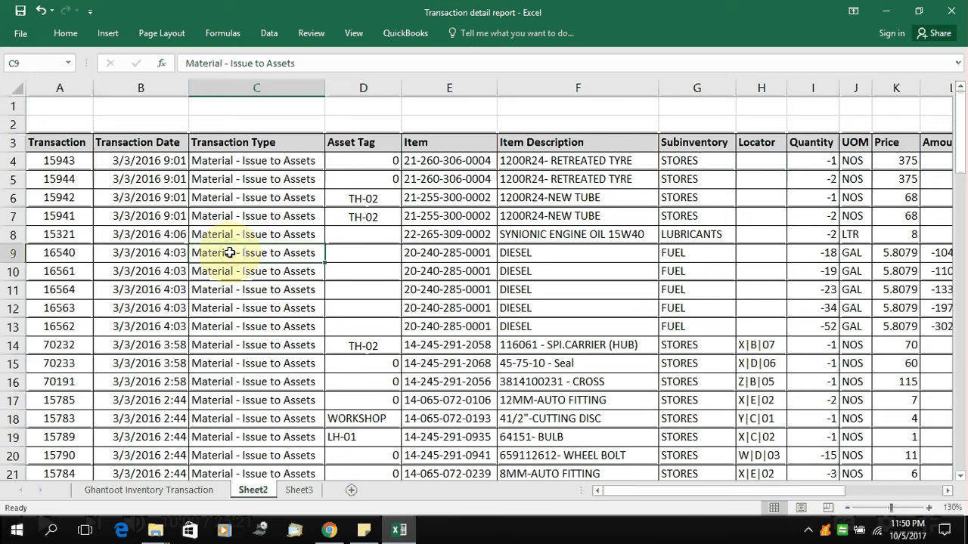
pyautogui.press('Up')
pyautogui.press('Up')
pyautogui.press('Up')
pyautogui.press('Up')
pyautogui.press('Up')
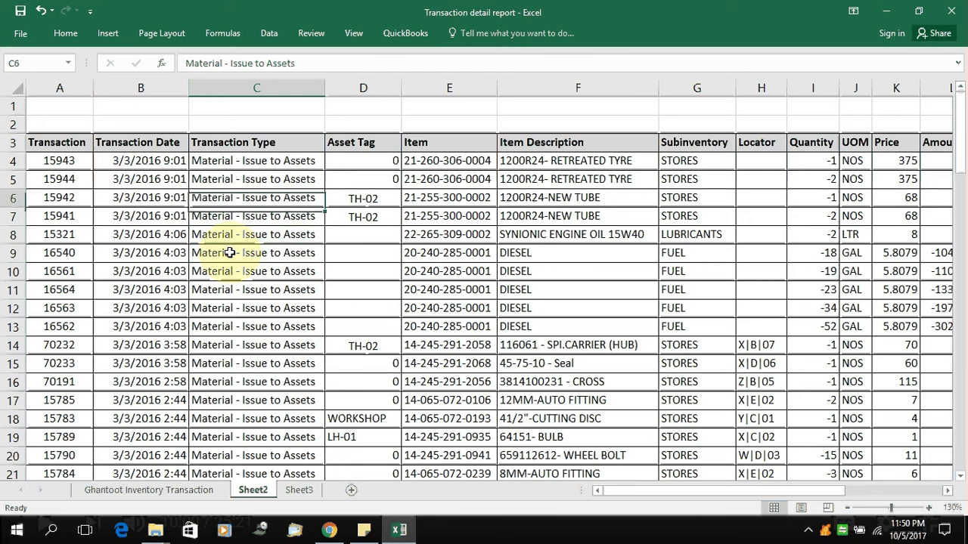
pyautogui.press('Left')
pyautogui.press('Down')
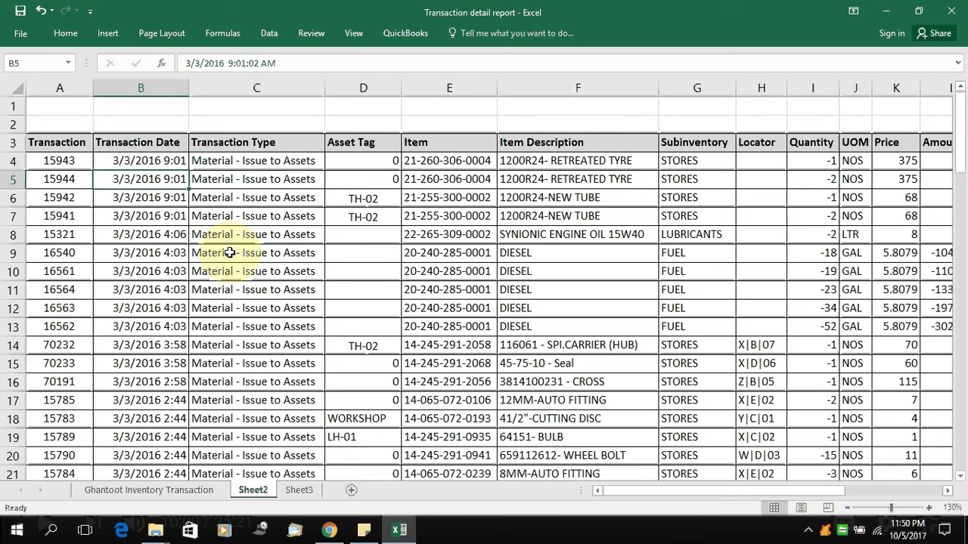
pyautogui.press('Up')
pyautogui.press('Up')
pyautogui.press('Left')
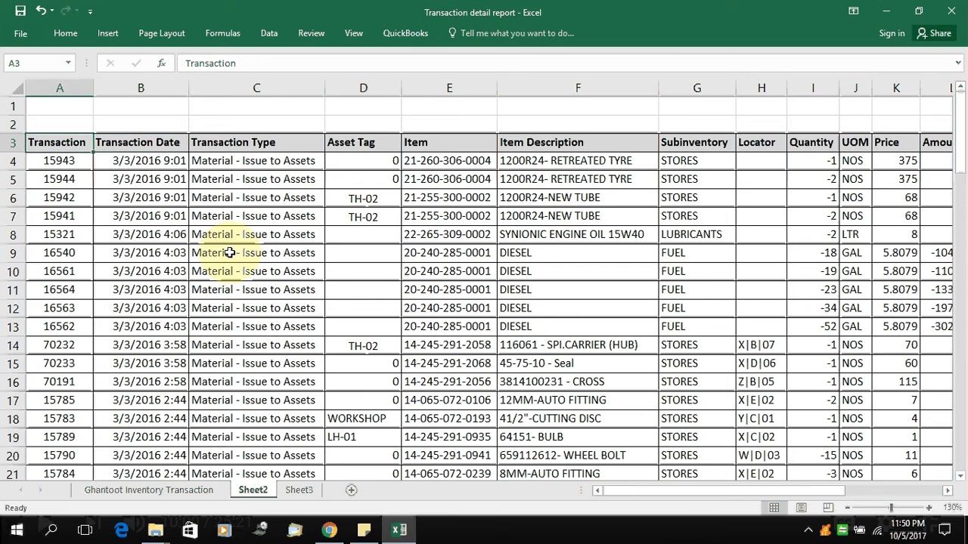
# Examine the transaction table's column headers through Amount, along with the Quantity values of the first records
pyautogui.press('Right')
pyautogui.press('Right')
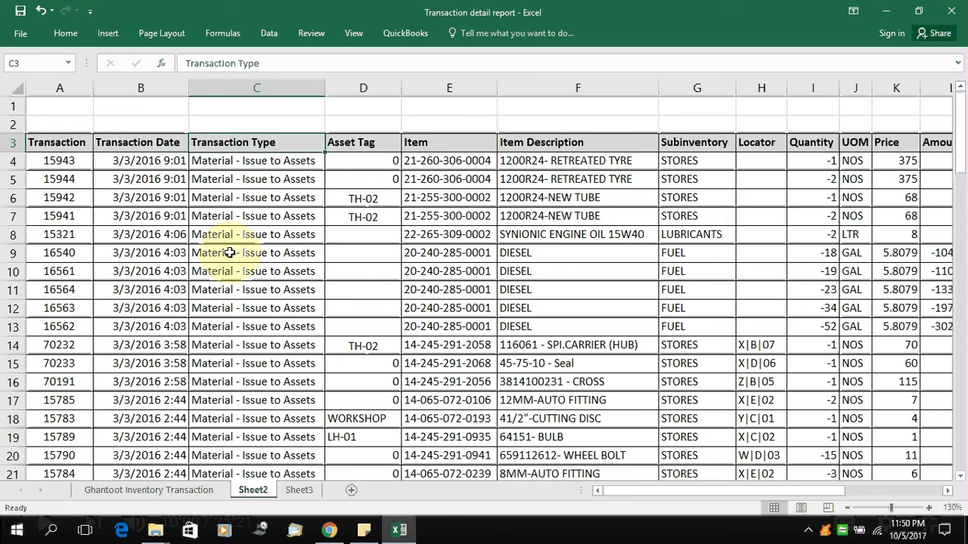
pyautogui.press('Right')
pyautogui.press('Right')
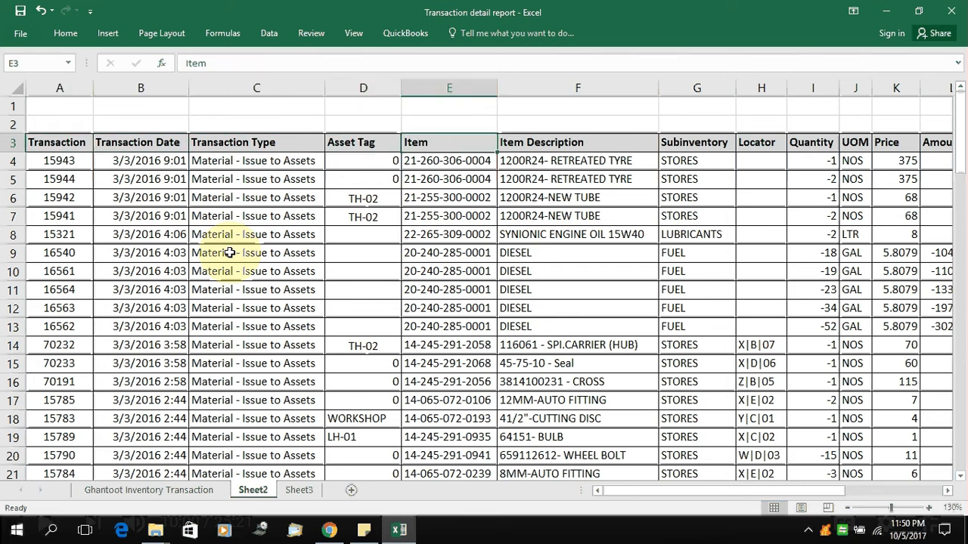
pyautogui.press('Right')
pyautogui.press('Left')
pyautogui.press('Right')
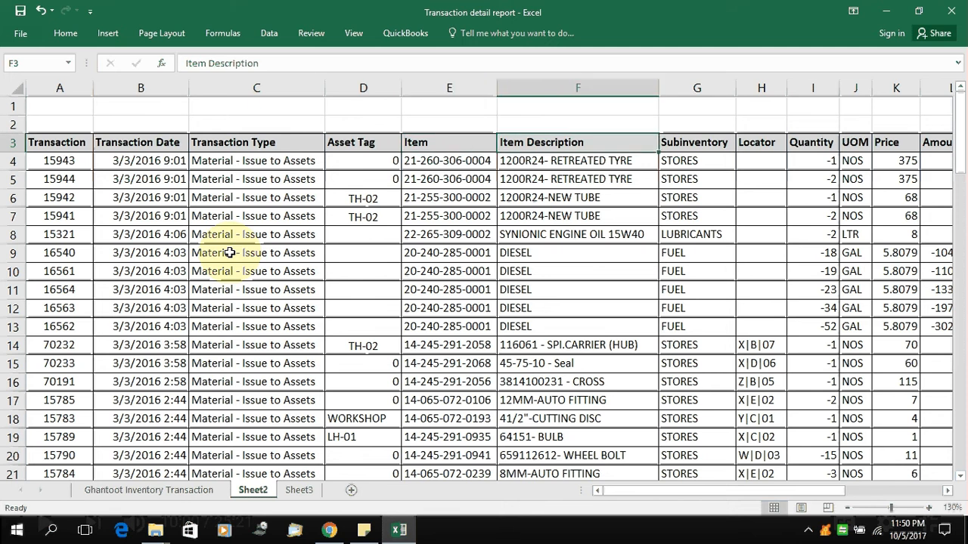
pyautogui.press('Right')
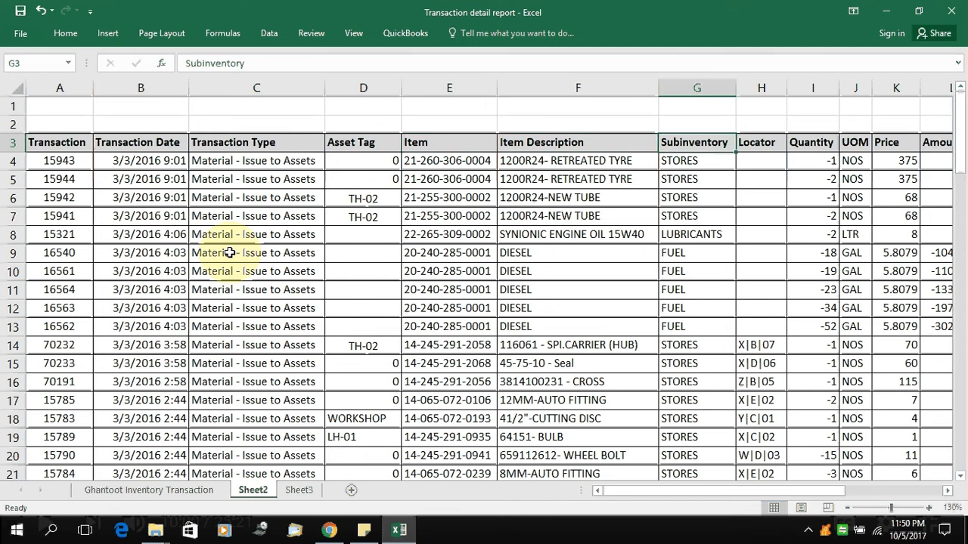
pyautogui.press('Down')
pyautogui.press('Up')
pyautogui.press('Down')
pyautogui.press('Down')
pyautogui.press('Up')
pyautogui.press('Up')
pyautogui.press('Right')
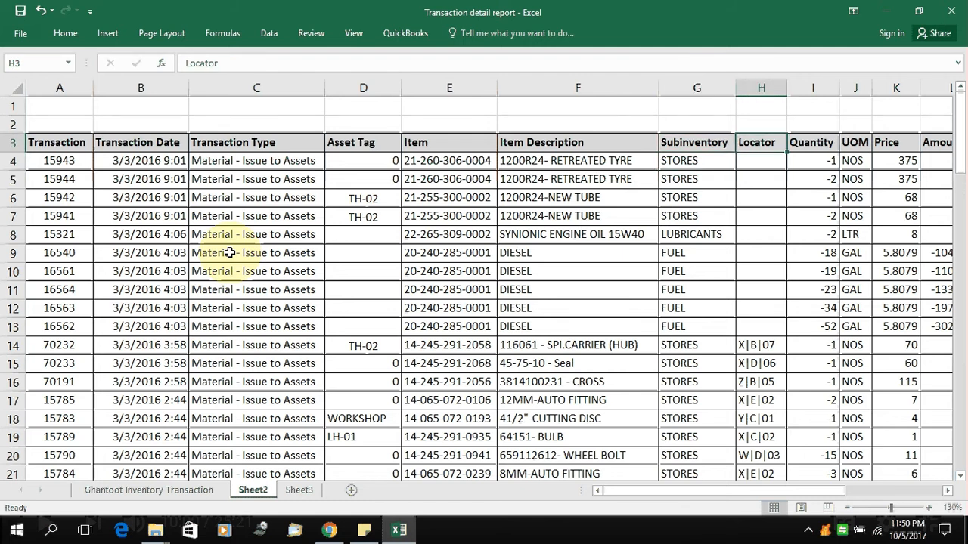
pyautogui.press('Right')
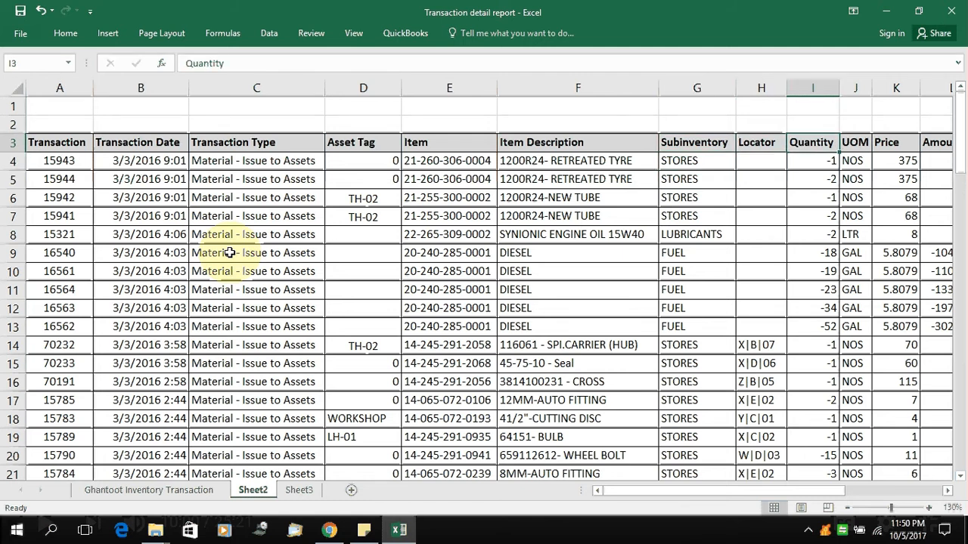
pyautogui.press('Right')
pyautogui.press('Right')
pyautogui.press('Right')
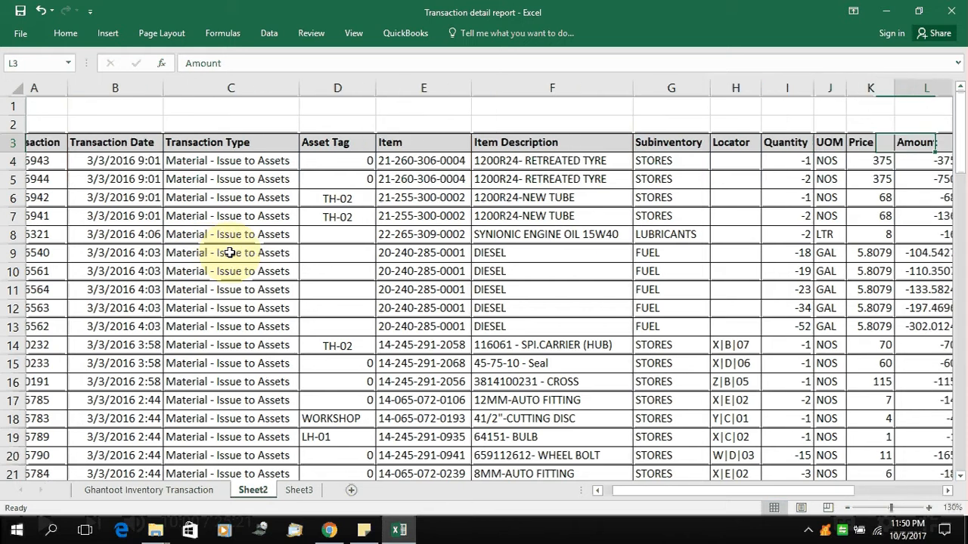
pyautogui.press('Left')
pyautogui.press('Down')
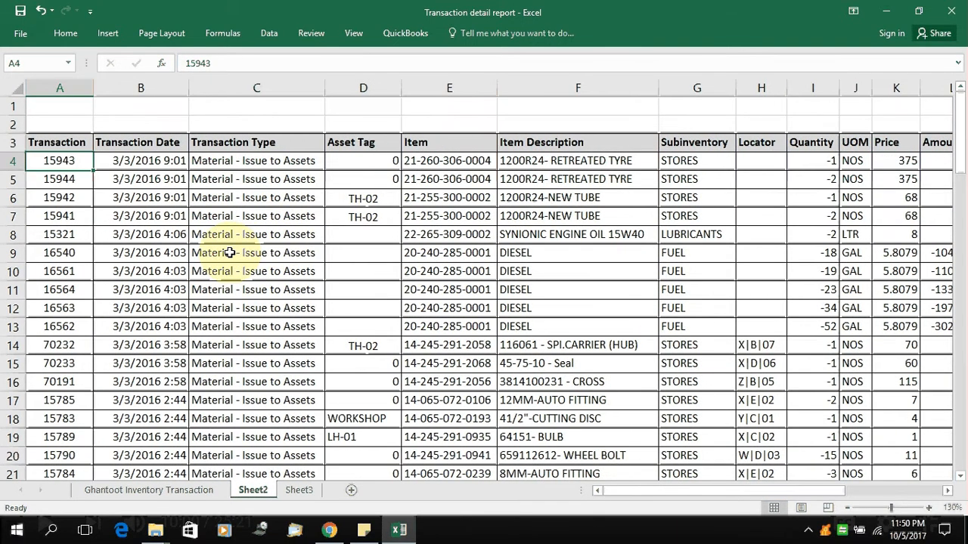
pyautogui.press('Right')
pyautogui.press('Right')
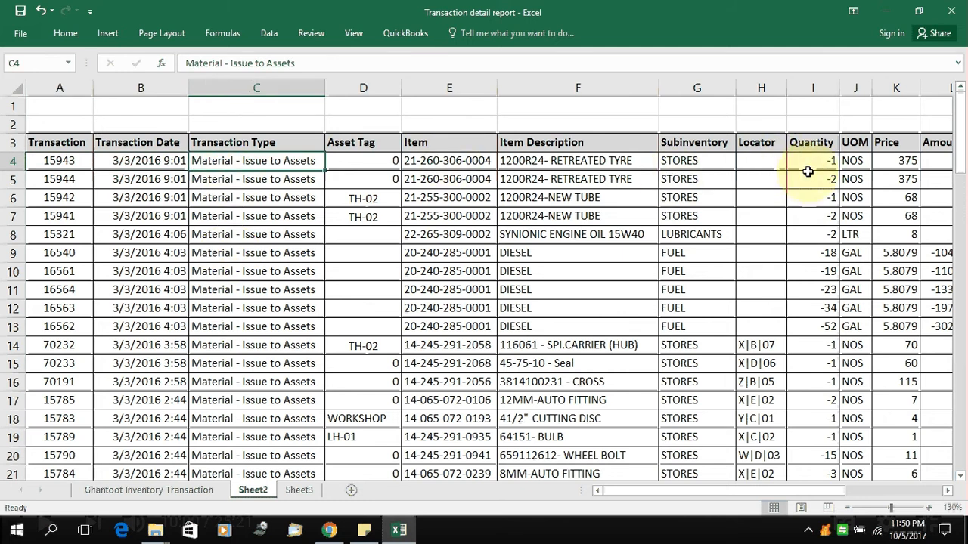
pyautogui.moveTo(823, 158); pyautogui.dragTo(832, 437)
pyautogui.scroll(2, 311, 252)
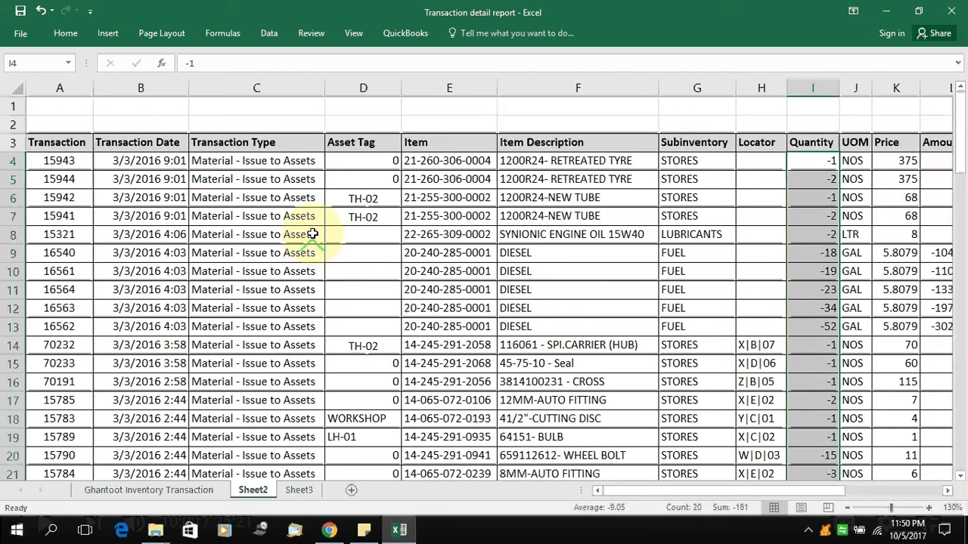
pyautogui.click(132, 161)
pyautogui.press('Left')
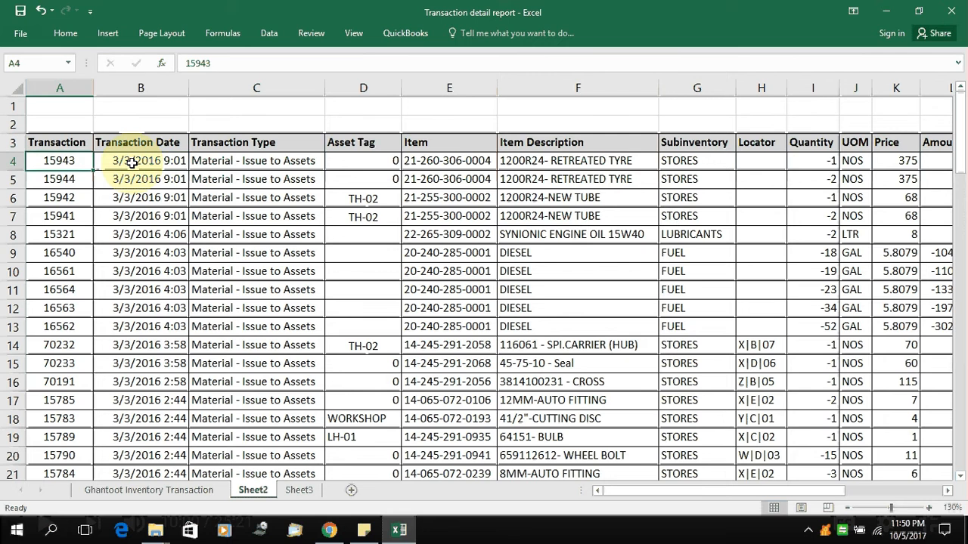
pyautogui.hotkey('shift', 'Right')
pyautogui.press('Up')
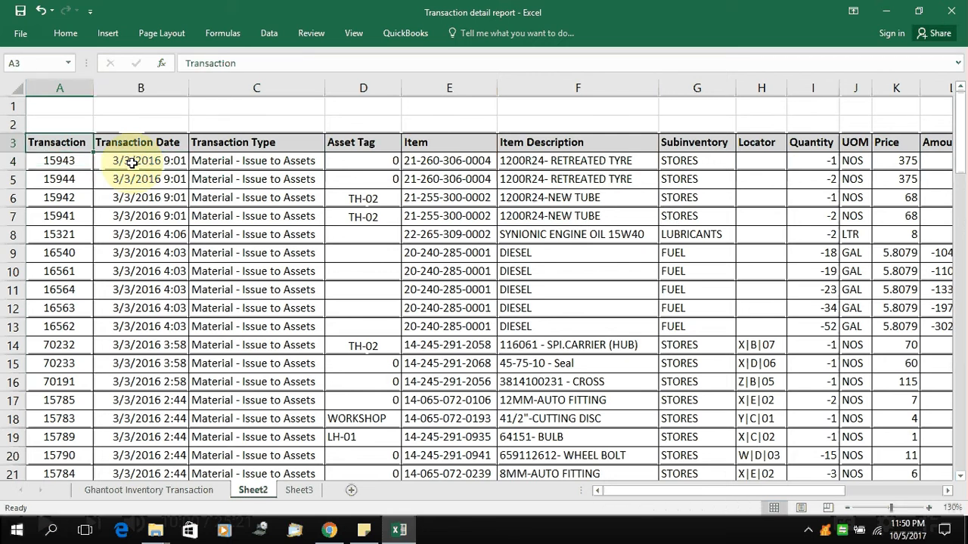
pyautogui.press('Down')
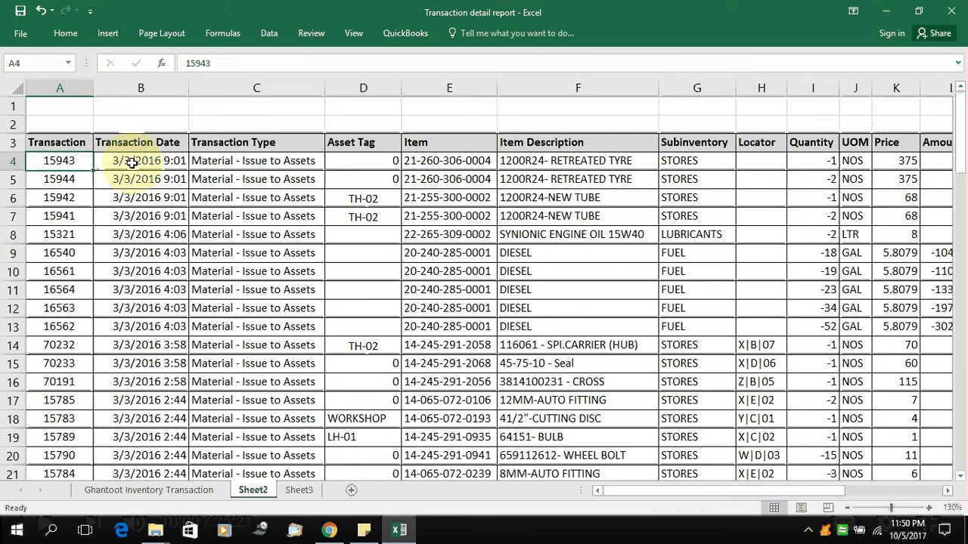
pyautogui.hotkey('shift', 'Right')
pyautogui.hotkey('shift', 'Right')
pyautogui.hotkey('shift', 'Right')
pyautogui.hotkey('shift', 'Right')
pyautogui.hotkey('shift', 'Right')
pyautogui.hotkey('shift', 'Right')
pyautogui.hotkey('shift', 'Right')
pyautogui.hotkey('shift', 'Right')
pyautogui.hotkey('shift', 'Right')
pyautogui.hotkey('shift', 'Right')
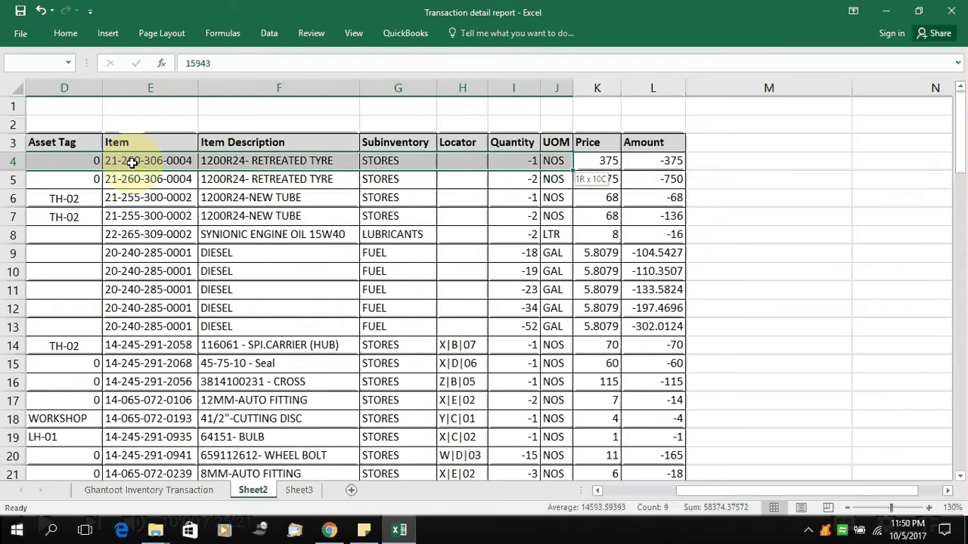
pyautogui.hotkey('shift', 'Right')
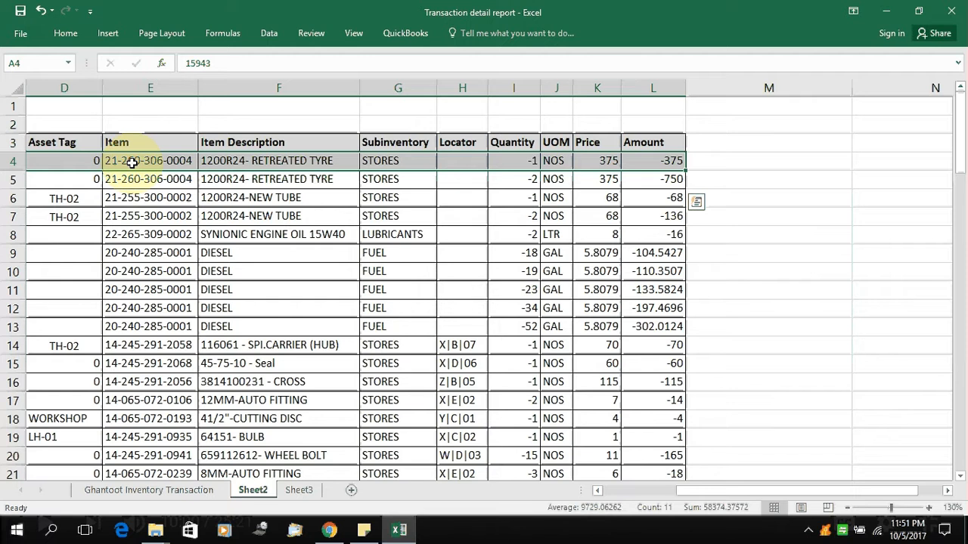
pyautogui.press('Home')
pyautogui.hotkey('shift', 'Right')
pyautogui.hotkey('shift', 'Right')
pyautogui.hotkey('shift', 'Right')
pyautogui.hotkey('shift', 'Right')
pyautogui.hotkey('shift', 'Right')
pyautogui.hotkey('shift', 'Right')
pyautogui.hotkey('shift', 'Right')
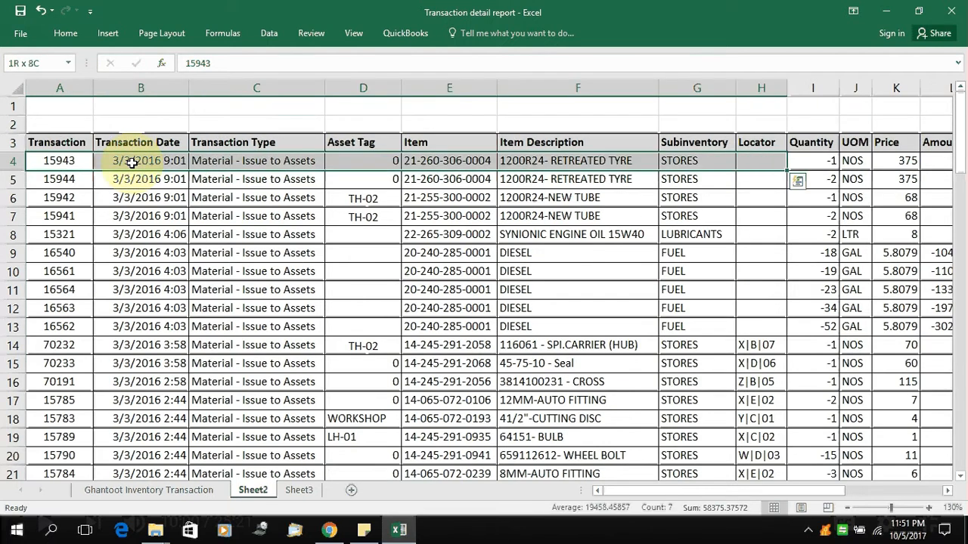
pyautogui.hotkey('shift', 'Right')
pyautogui.hotkey('shift', 'Right')
pyautogui.hotkey('shift', 'Right')
pyautogui.hotkey('shift', 'Right')
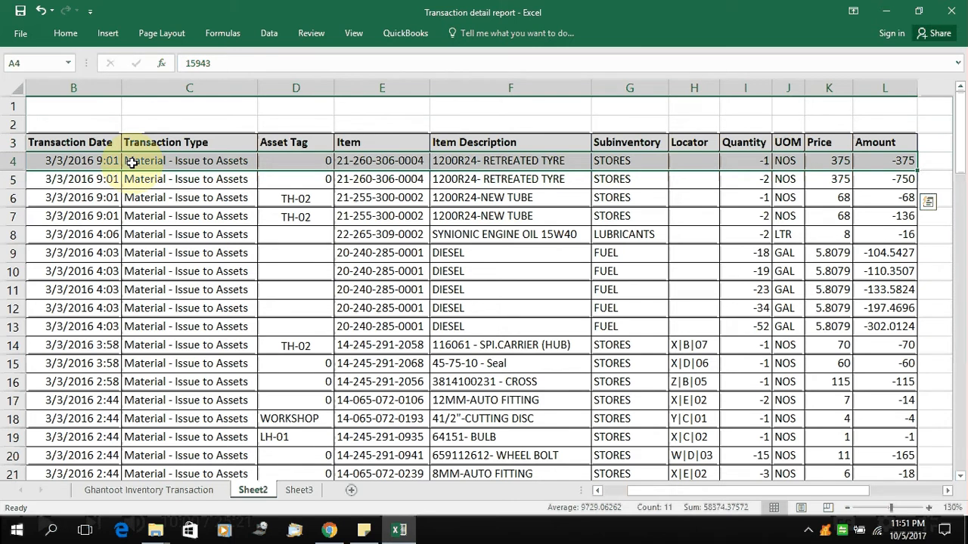
# Select all transaction records without the header row, from A4 through column L down to row 83
pyautogui.press('Home')
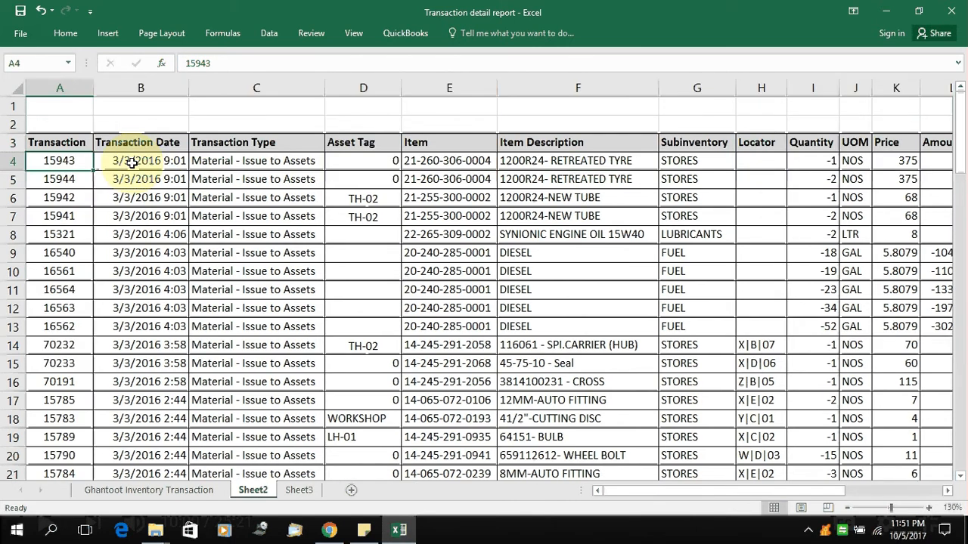
pyautogui.hotkey('shift', 'Right')
pyautogui.hotkey('shift', 'Right')
pyautogui.hotkey('shift', 'Right')
pyautogui.hotkey('shift', 'Right')
pyautogui.hotkey('shift', 'Right')
pyautogui.hotkey('shift', 'Right')
pyautogui.hotkey('shift', 'Right')
pyautogui.hotkey('shift', 'Right')
pyautogui.hotkey('shift', 'Right')
pyautogui.hotkey('shift', 'Right')
pyautogui.hotkey('shift', 'Right')
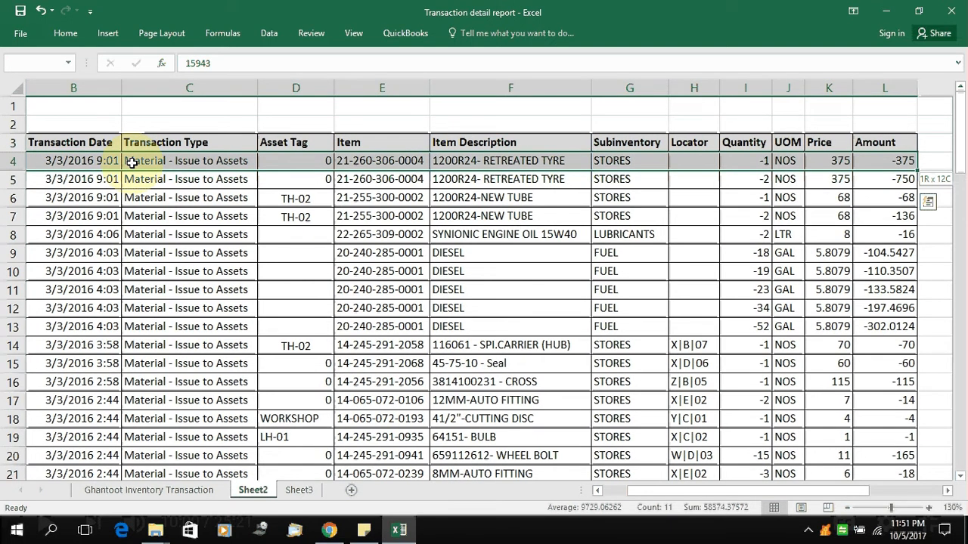
pyautogui.hotkey('ctrl', 'shift', 'Down')
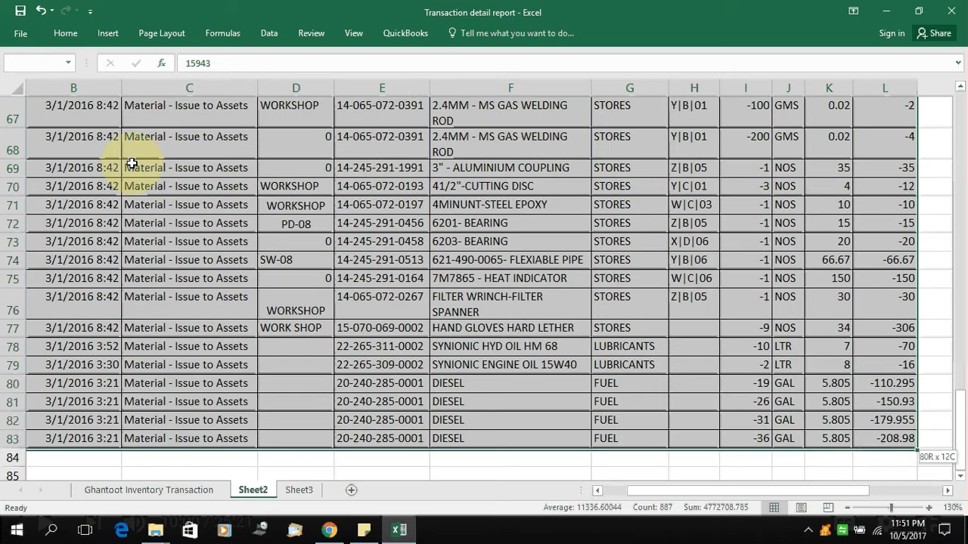
pyautogui.scroll(-3, 132, 163)
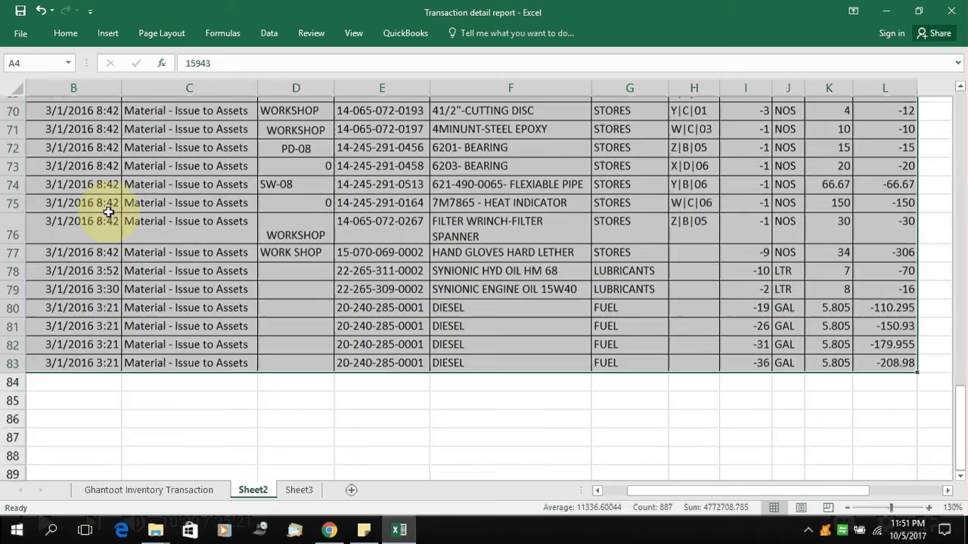
pyautogui.scroll(8, 163, 288)
pyautogui.scroll(17, 163, 290)
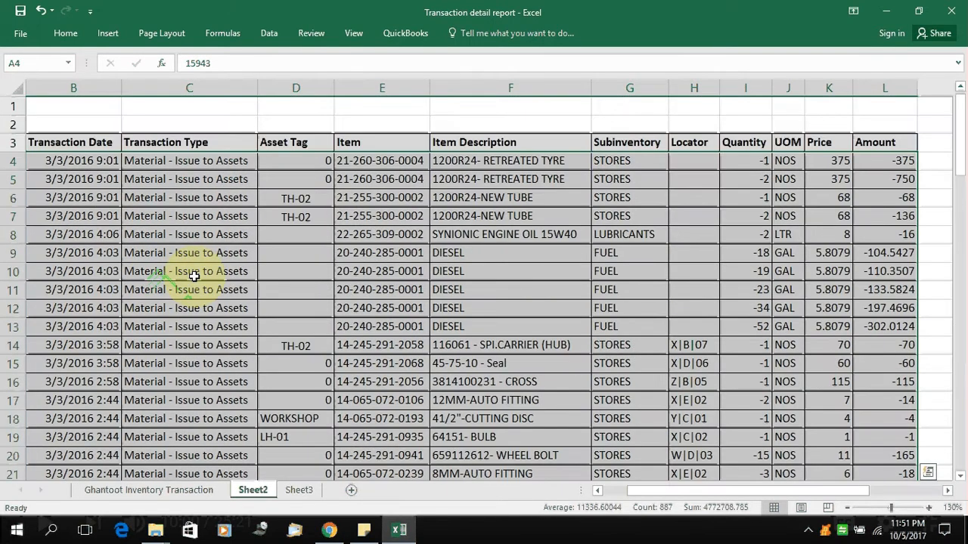
# Start a custom sort on the selected records and mark the data as having headers
pyautogui.click(65, 34)
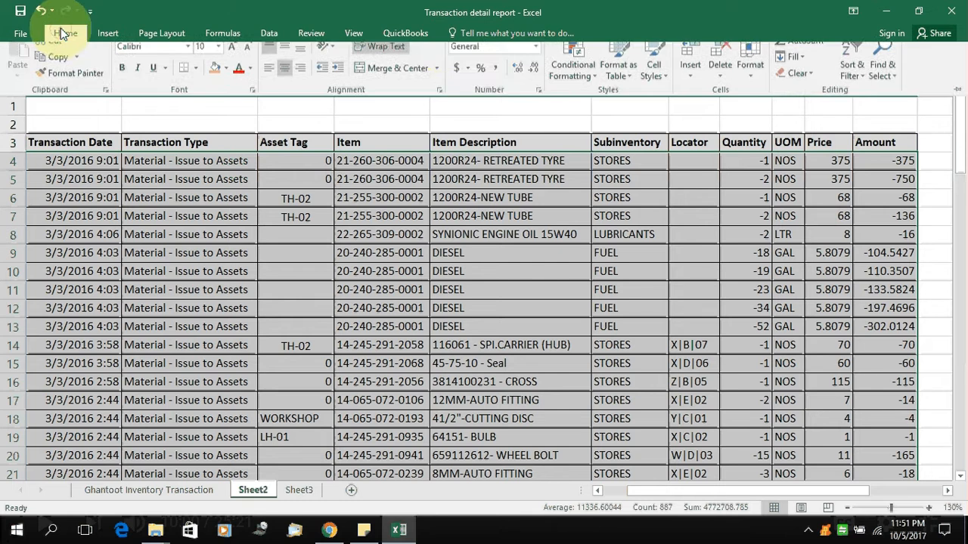
pyautogui.click(857, 81)
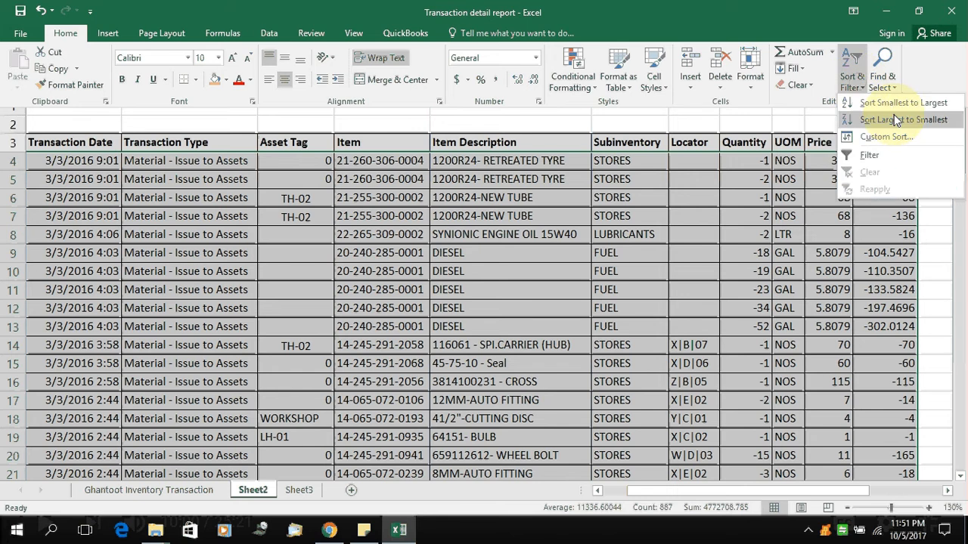
pyautogui.click(946, 144)
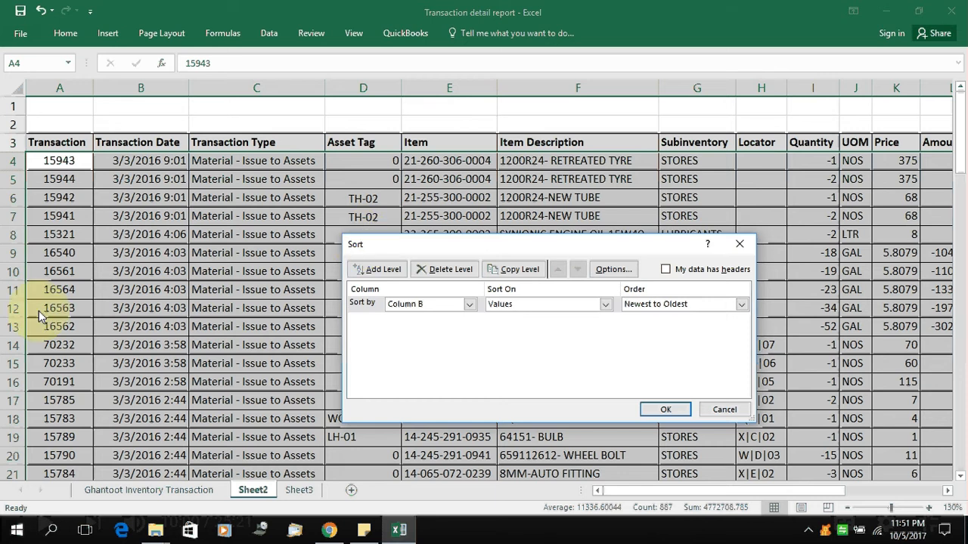
pyautogui.click(446, 306)
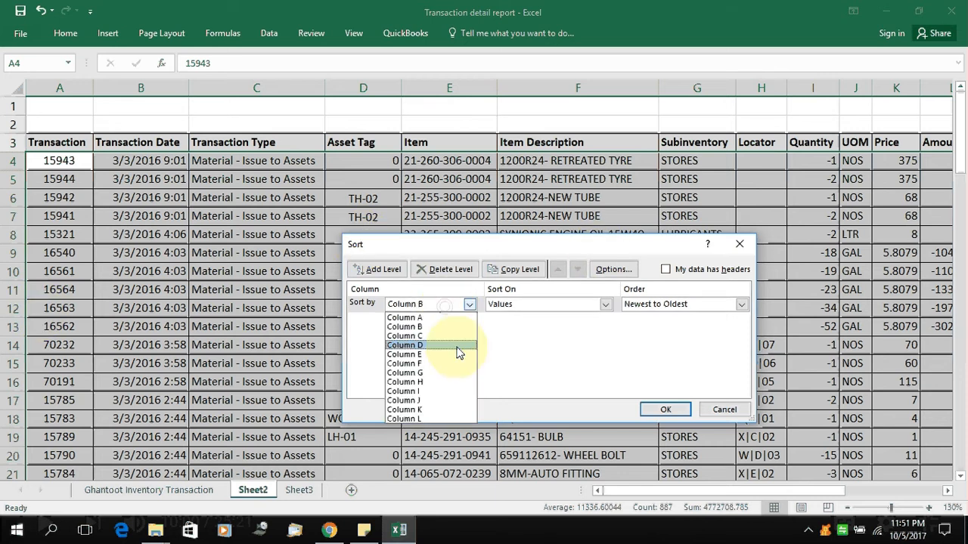
pyautogui.click(705, 274)
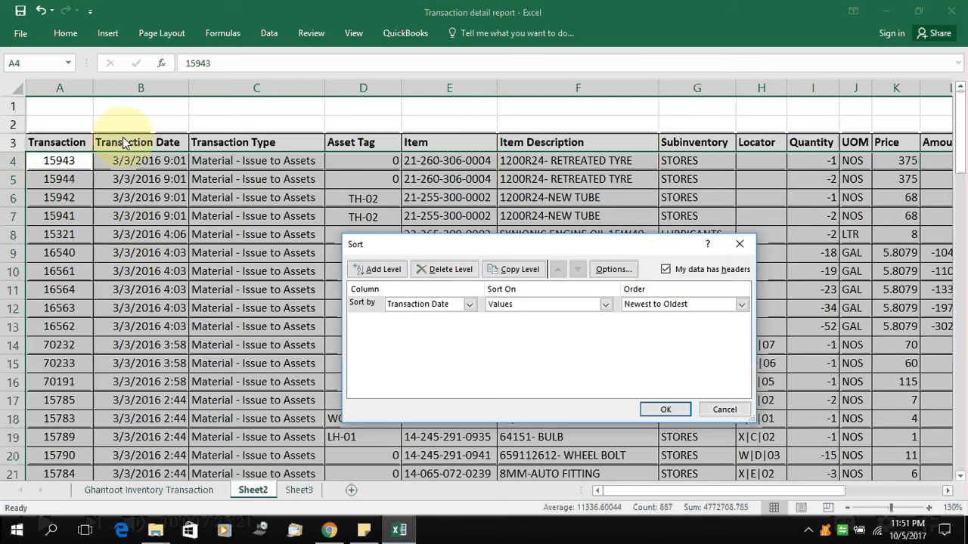
# Choose Transaction Date as the column to sort by
pyautogui.click(438, 310)
pyautogui.click(432, 305)
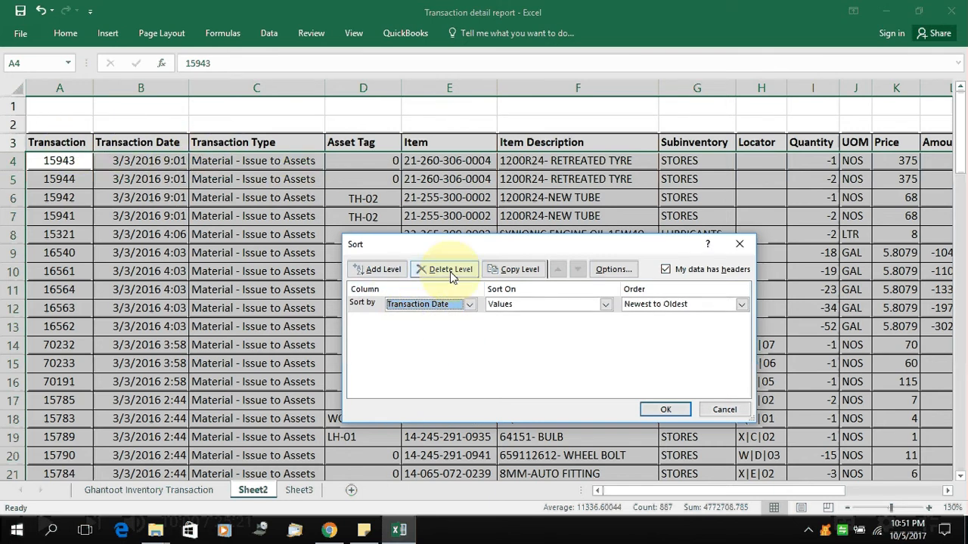
pyautogui.click(439, 306)
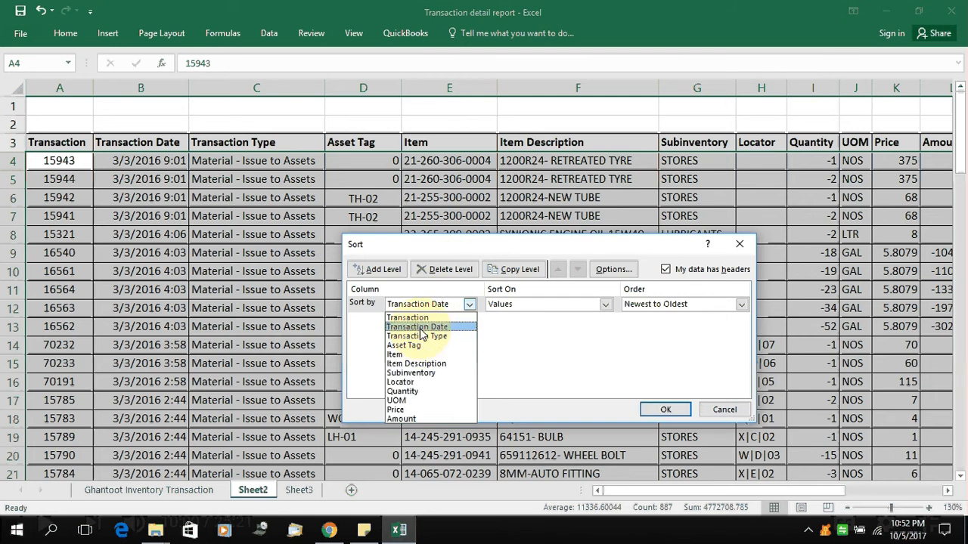
pyautogui.click(420, 328)
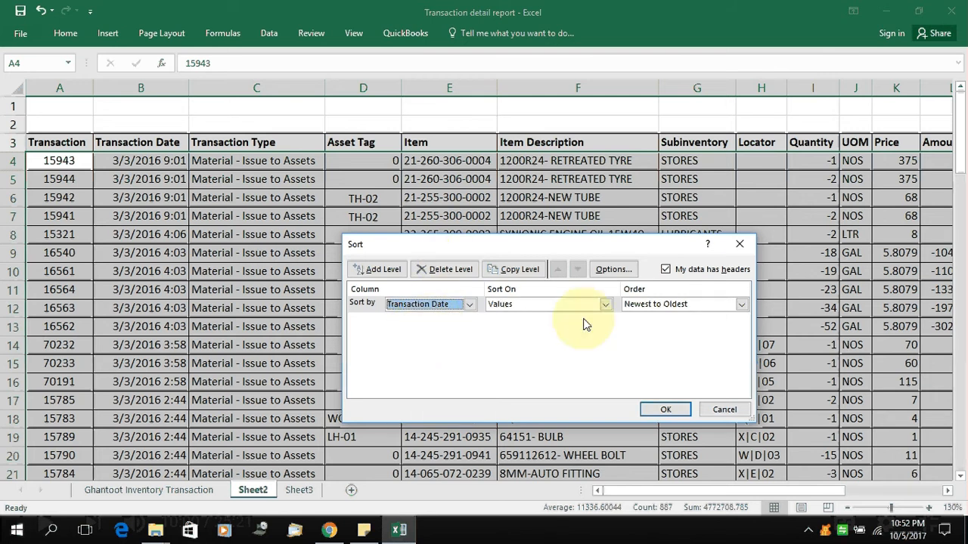
# Set the Transaction Date sort order to Oldest to Newest and apply the sort
pyautogui.click(677, 309)
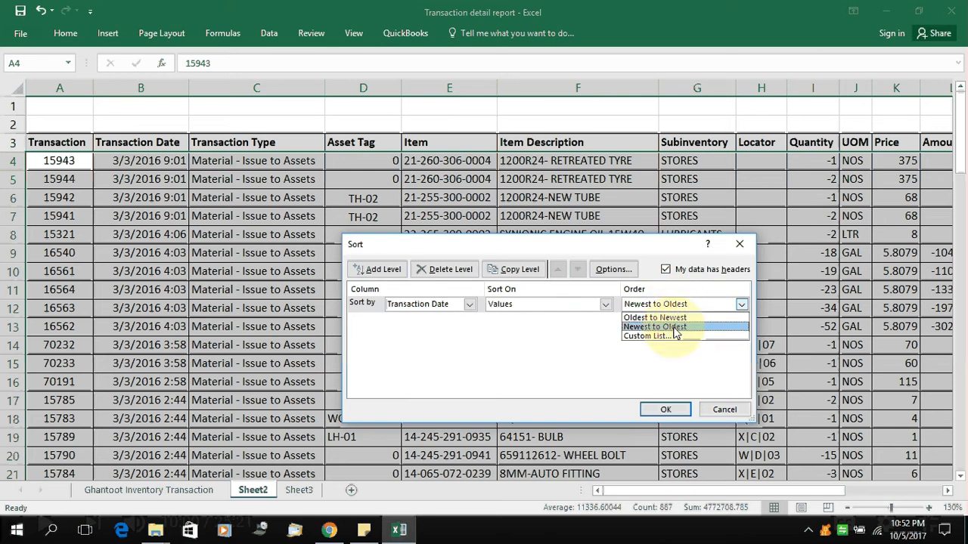
pyautogui.click(669, 318)
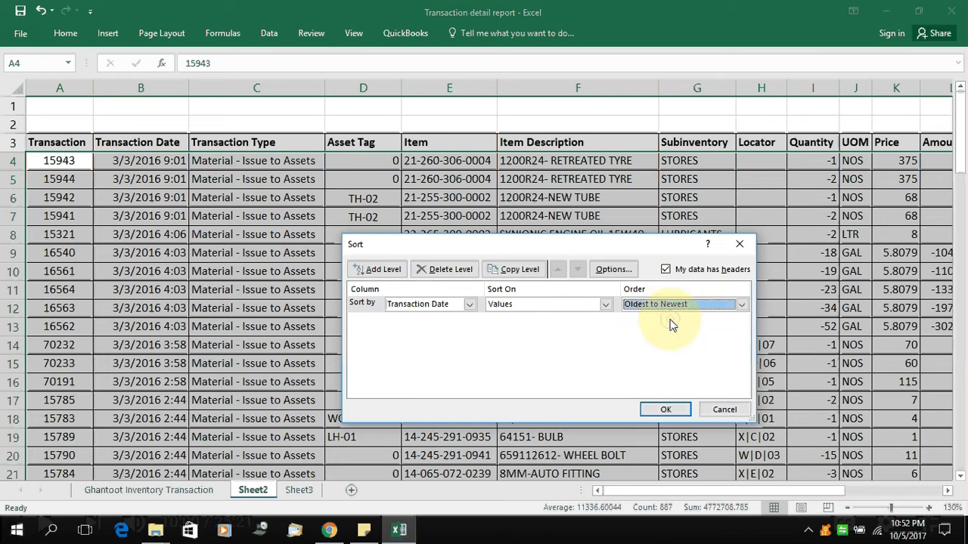
pyautogui.click(665, 410)
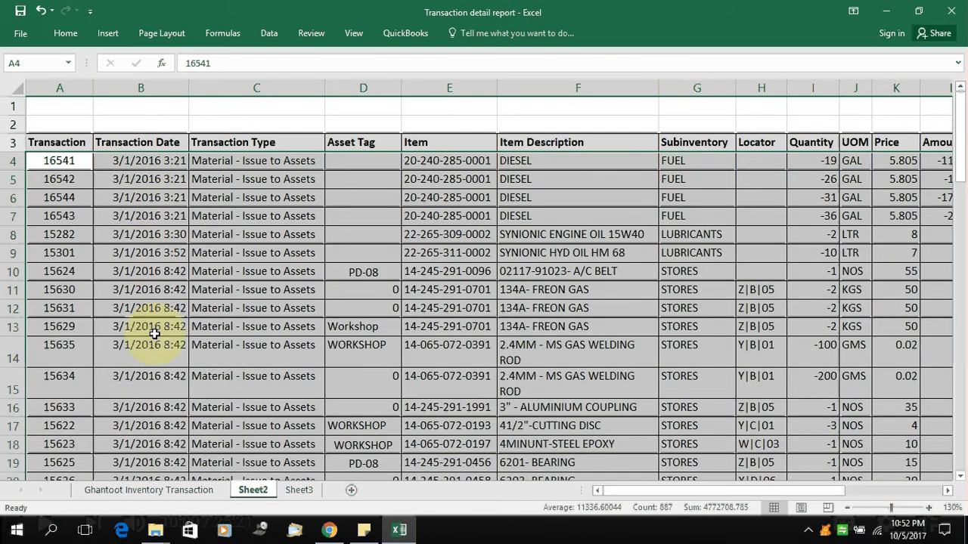
# Examine the order of the Transaction Date values from the first record to the last
pyautogui.scroll(-1, 164, 401)
pyautogui.scroll(-10, 164, 401)
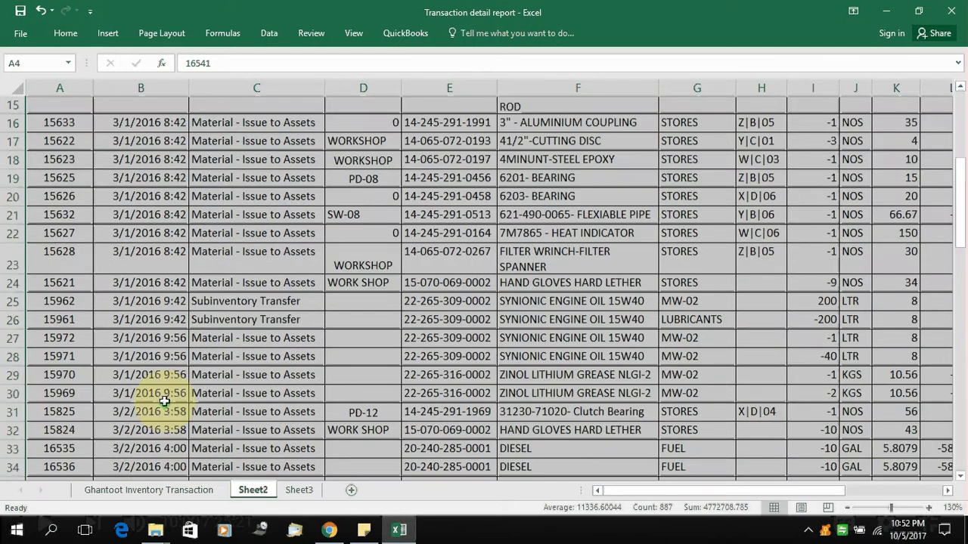
pyautogui.scroll(-12, 136, 244)
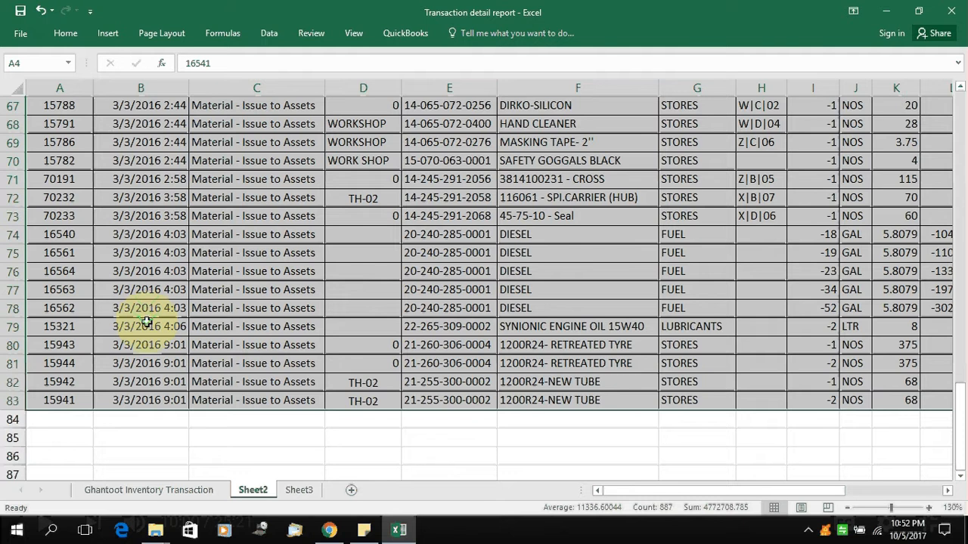
pyautogui.scroll(8, 157, 121)
pyautogui.scroll(14, 156, 121)
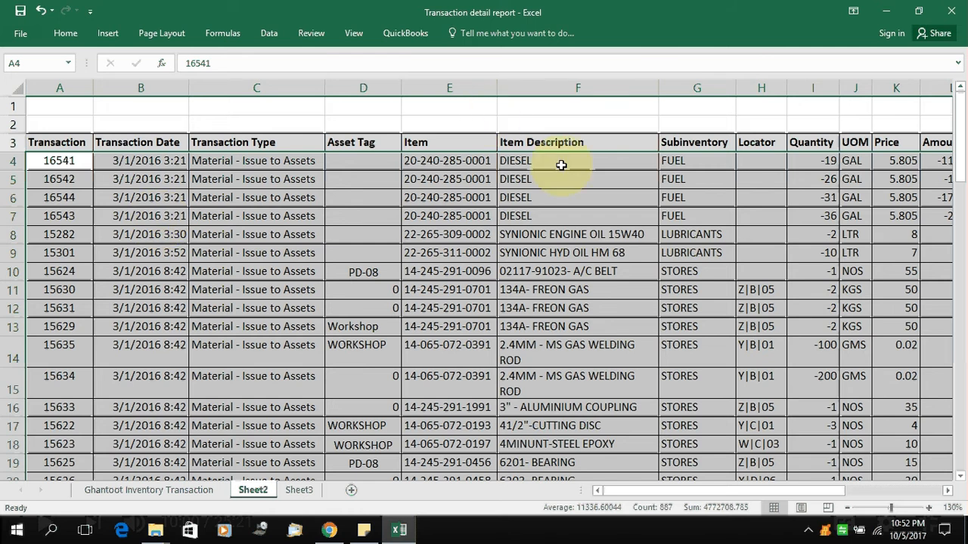
# Examine how the DIESEL, RETREATED TYRE and NEW TUBE entries are distributed in the Item Description column of the date-sorted table
pyautogui.moveTo(544, 165); pyautogui.dragTo(547, 219)
pyautogui.scroll(-10, 544, 219)
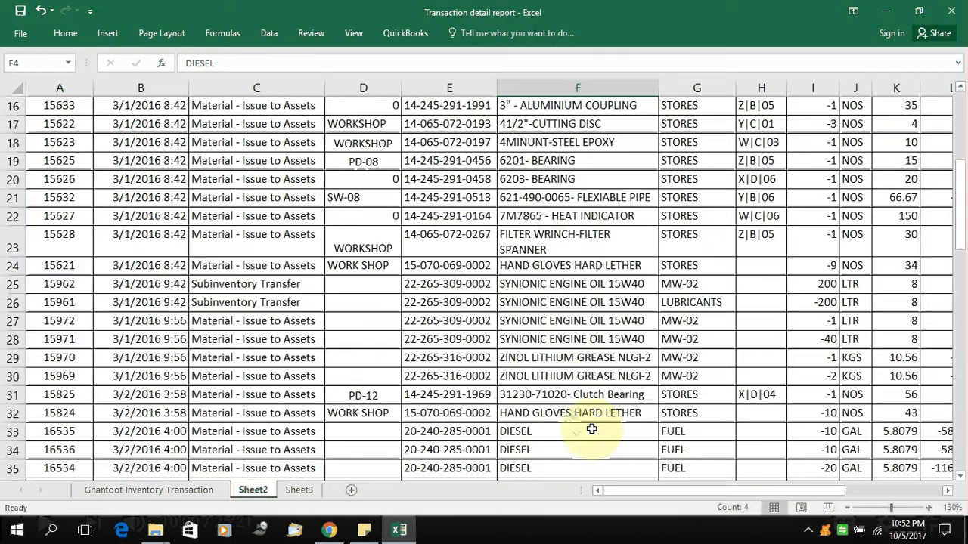
pyautogui.moveTo(526, 142); pyautogui.dragTo(559, 181)
pyautogui.scroll(-4, 561, 285)
pyautogui.scroll(-8, 562, 286)
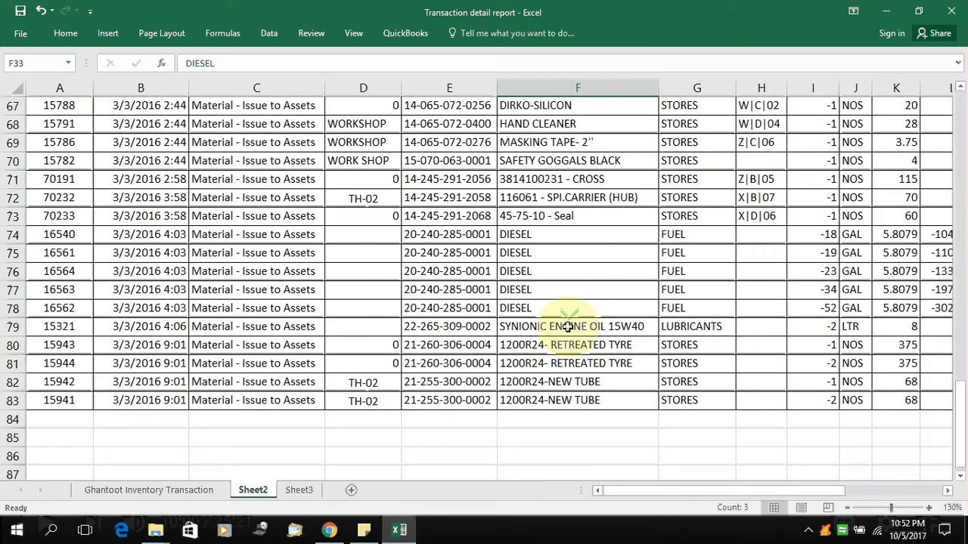
pyautogui.moveTo(529, 234); pyautogui.dragTo(554, 291)
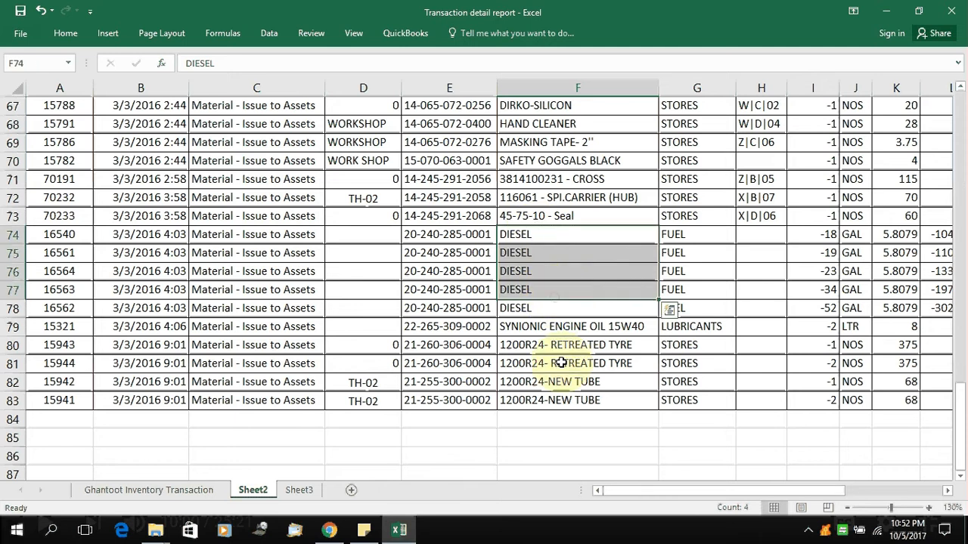
pyautogui.moveTo(550, 342); pyautogui.dragTo(566, 397)
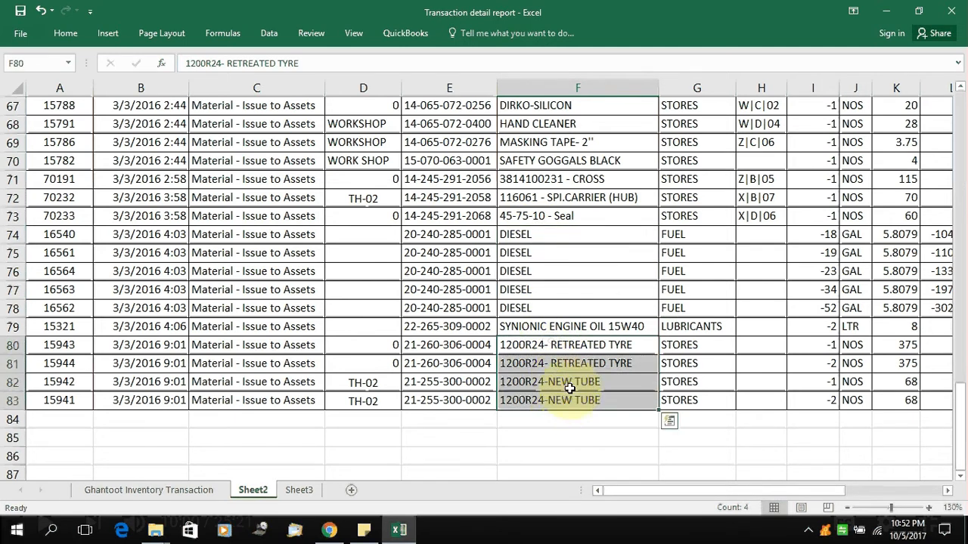
pyautogui.scroll(7, 566, 378)
pyautogui.scroll(15, 573, 372)
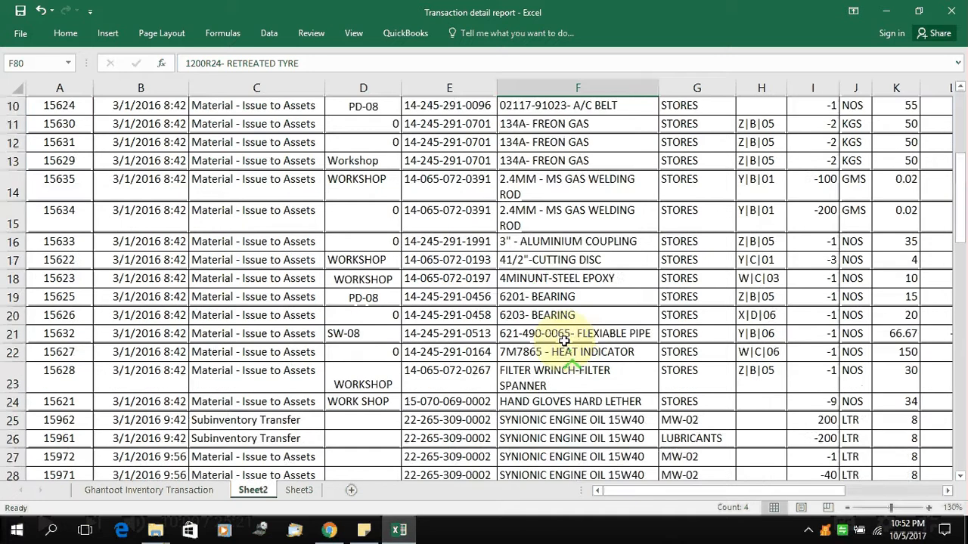
pyautogui.click(200, 162)
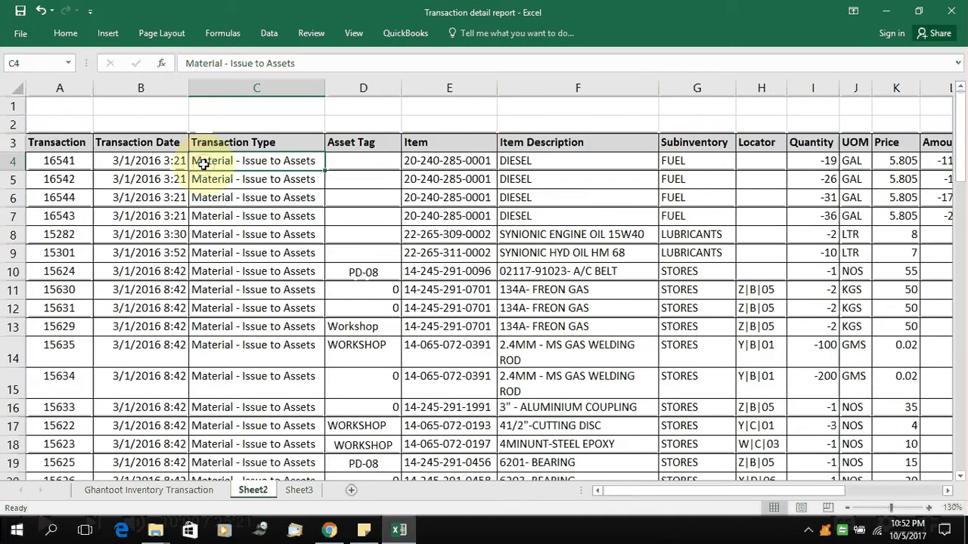
pyautogui.press('Left')
pyautogui.press('Left')
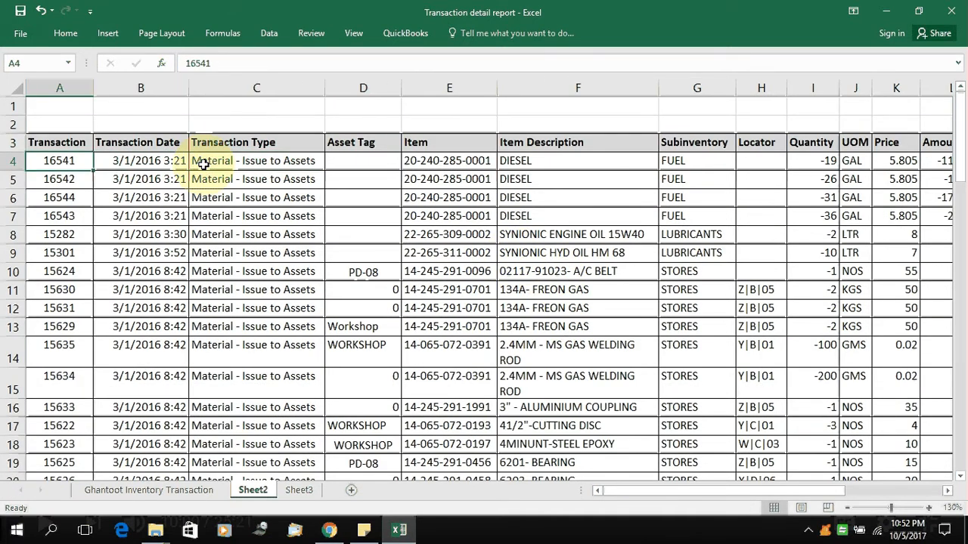
pyautogui.hotkey('shift', 'Right')
pyautogui.hotkey('shift', 'Right')
pyautogui.hotkey('shift', 'Right')
pyautogui.hotkey('shift', 'Right')
pyautogui.hotkey('shift', 'Right')
pyautogui.hotkey('shift', 'Right')
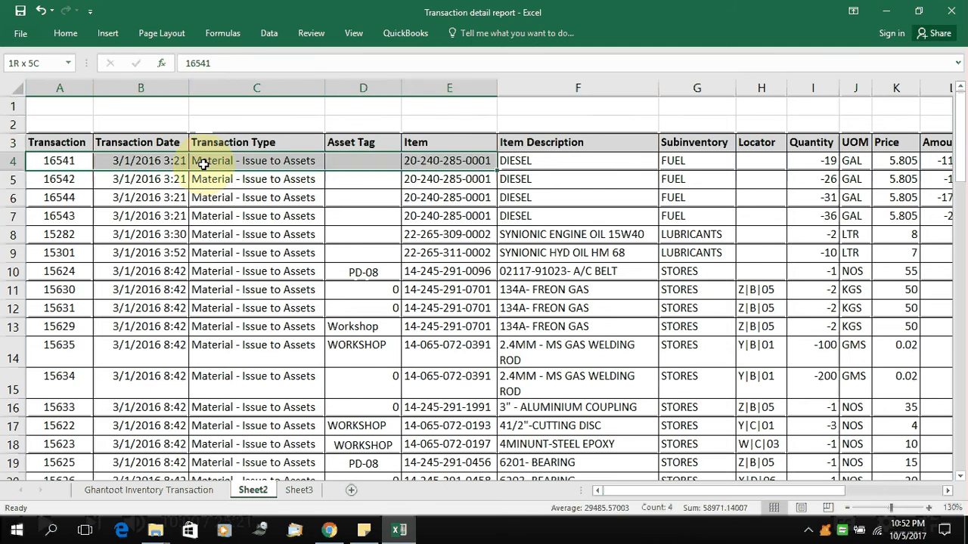
pyautogui.press('Left')
pyautogui.hotkey('shift', 'Right')
pyautogui.hotkey('shift', 'Right')
pyautogui.hotkey('shift', 'Right')
pyautogui.hotkey('shift', 'Right')
pyautogui.hotkey('shift', 'Right')
pyautogui.hotkey('shift', 'Right')
pyautogui.hotkey('shift', 'Right')
pyautogui.hotkey('shift', 'Right')
pyautogui.hotkey('shift', 'Right')
pyautogui.hotkey('shift', 'Right')
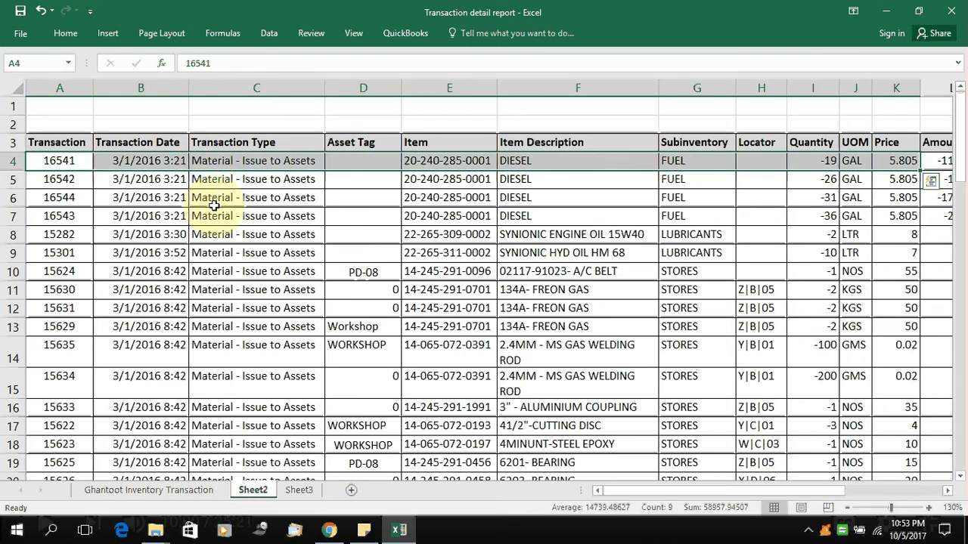
# Select all transaction records below the header row, from A4 through column L down to row 83
pyautogui.click(531, 141)
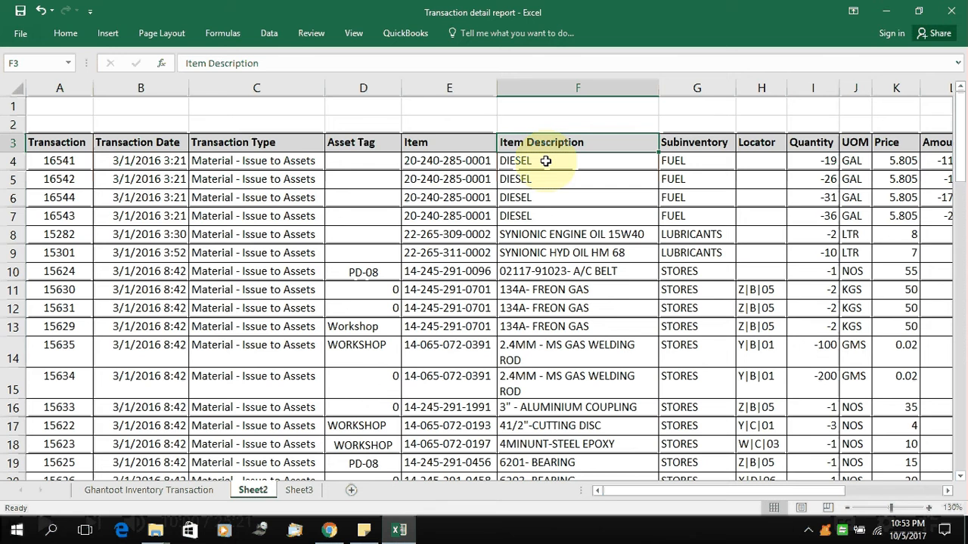
pyautogui.press('Left')
pyautogui.press('Left')
pyautogui.press('Home')
pyautogui.press('Down')
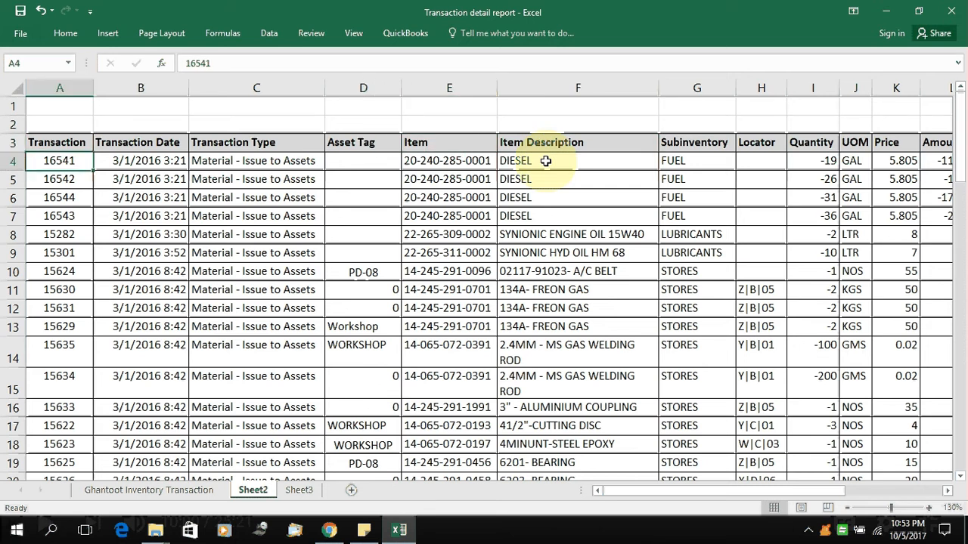
pyautogui.hotkey('ctrl', 'shift', 'Right')
pyautogui.hotkey('ctrl', 'shift', 'Right')
pyautogui.hotkey('ctrl', 'shift', 'Right')
pyautogui.hotkey('ctrl', 'shift', 'Right')
pyautogui.hotkey('ctrl', 'shift', 'Right')
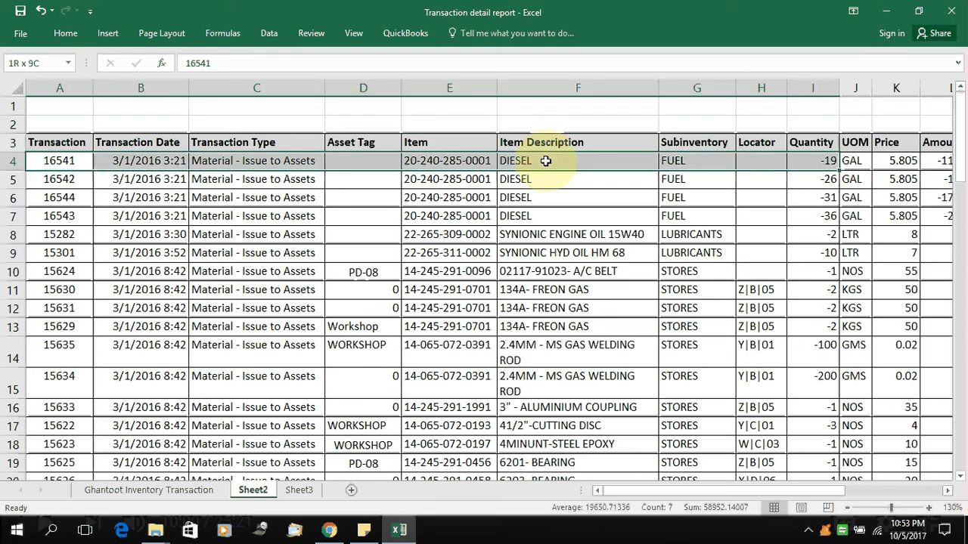
pyautogui.hotkey('ctrl', 'shift', 'Down')
pyautogui.hotkey('ctrl', 'shift', 'Down')
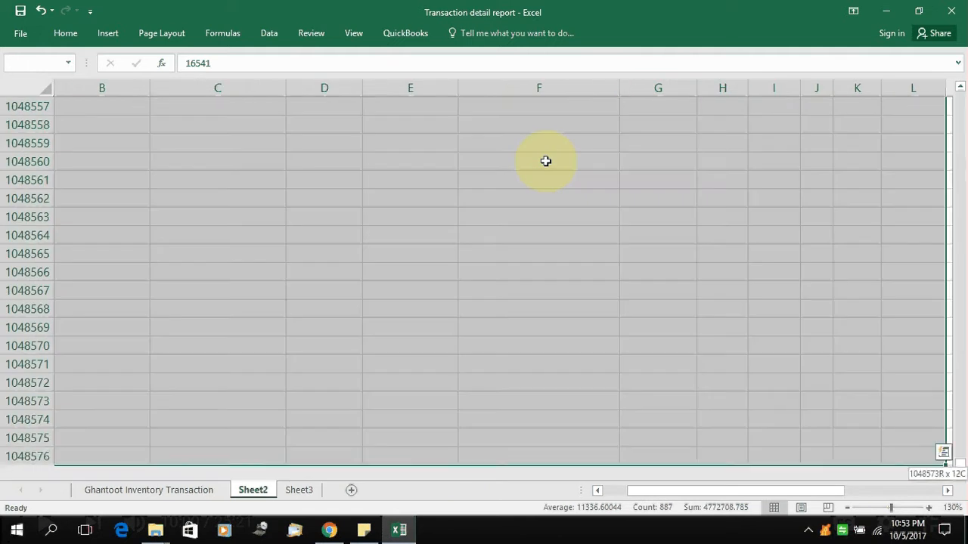
pyautogui.hotkey('ctrl', 'shift', 'Up')
pyautogui.hotkey('shift', 'Up')
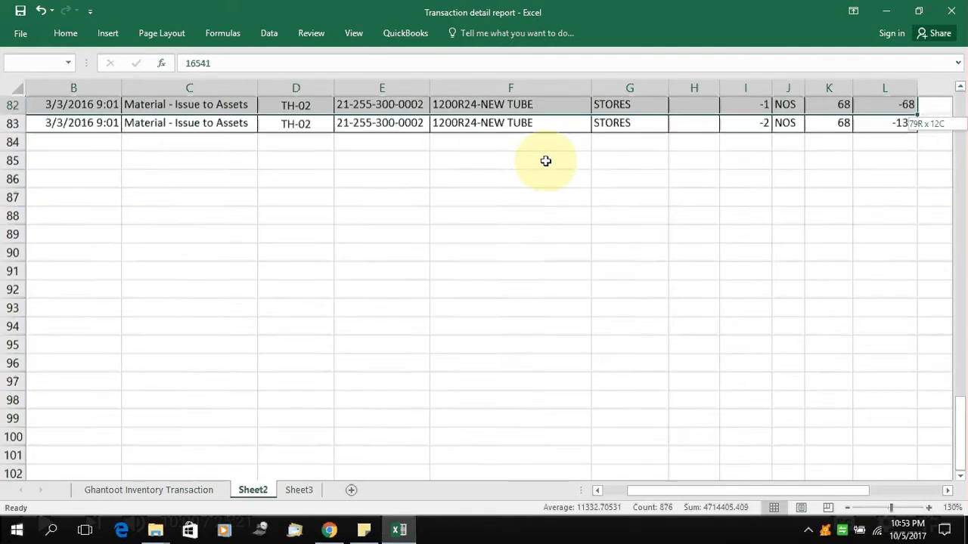
pyautogui.hotkey('shift', 'Down')
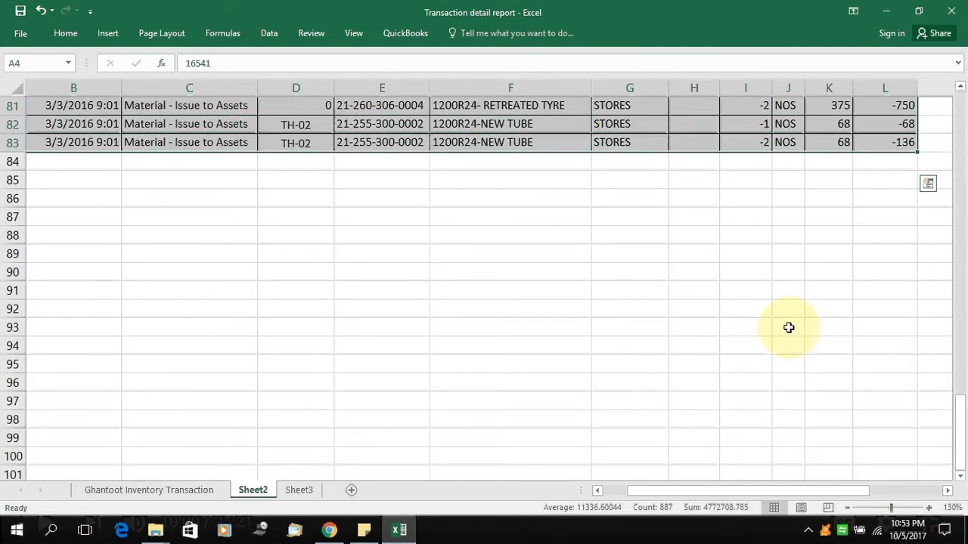
# Start a custom sort on the selected records and mark the data as having no headers
pyautogui.scroll(7, 788, 325)
pyautogui.click(65, 33)
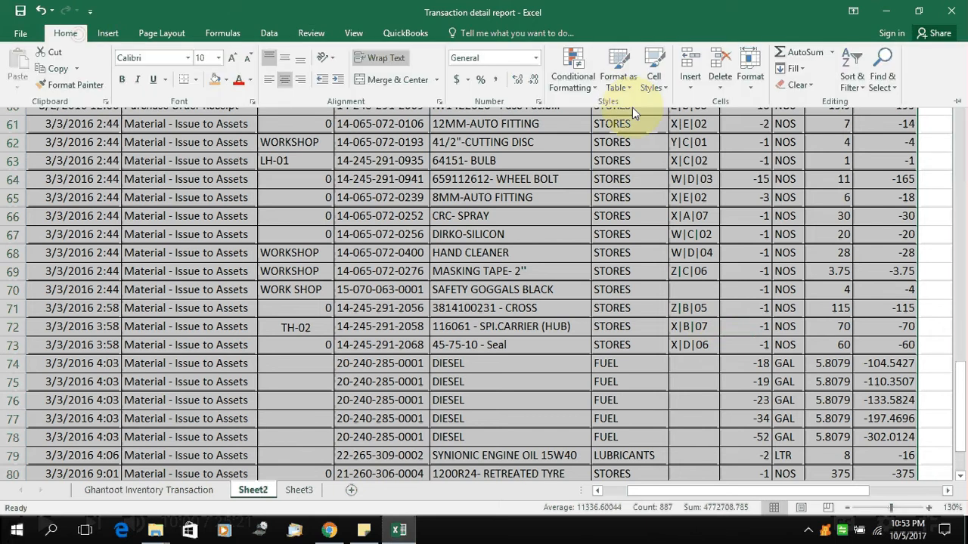
pyautogui.click(848, 80)
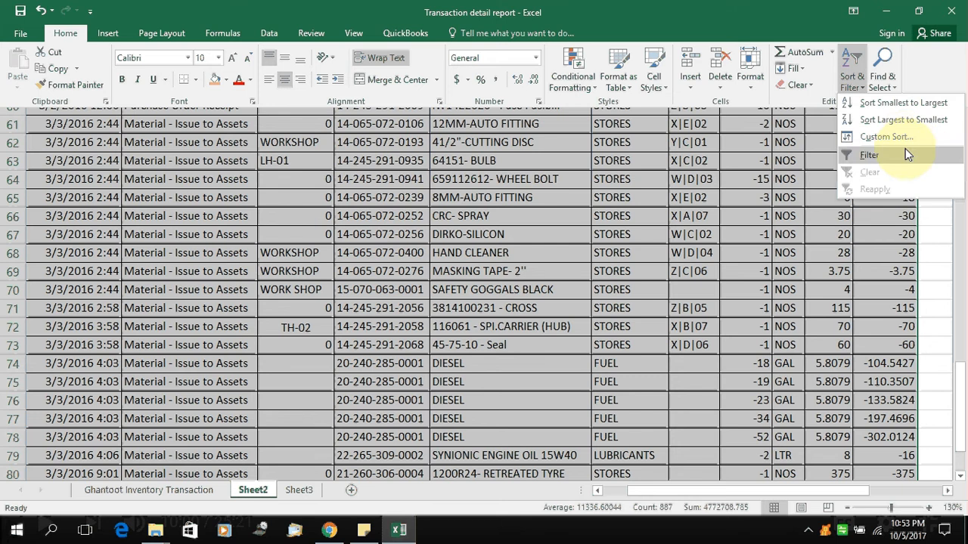
pyautogui.click(888, 137)
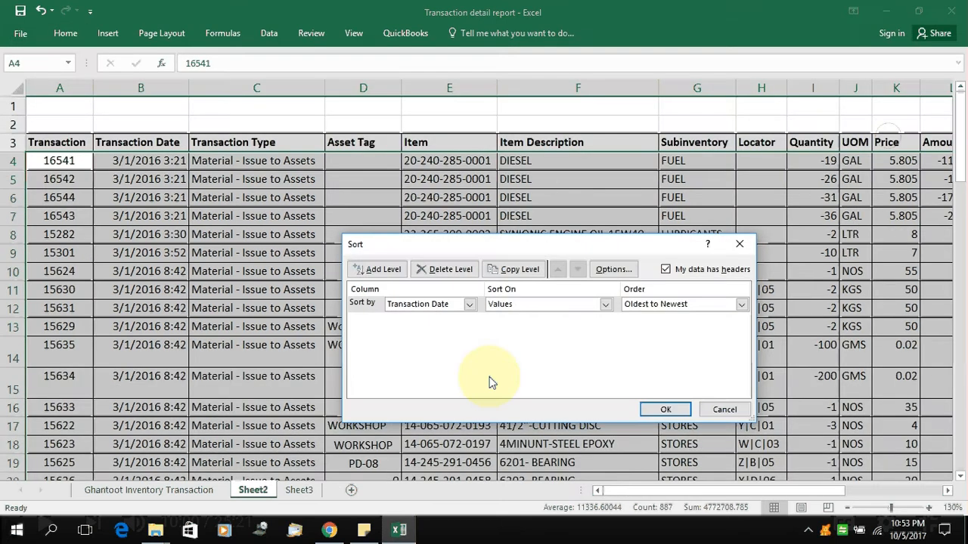
pyautogui.click(678, 274)
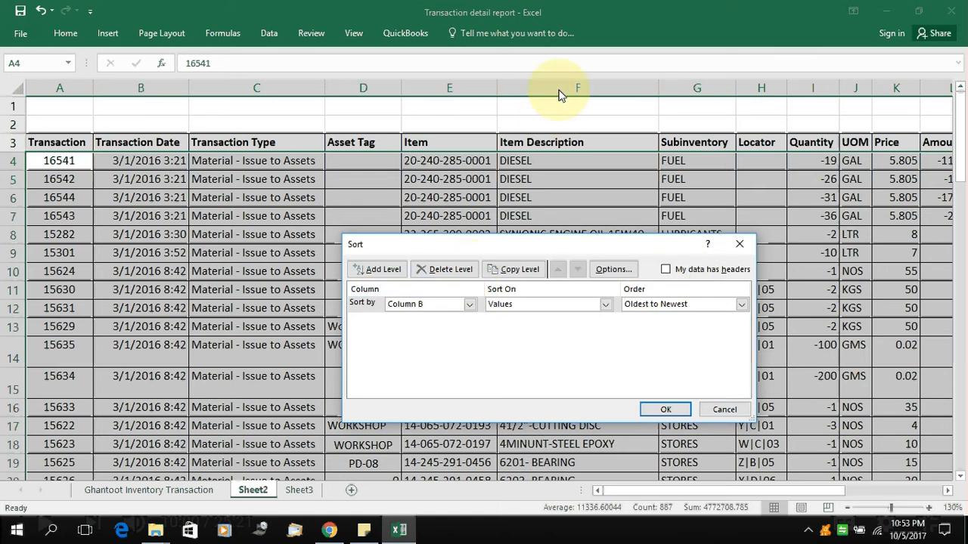
# Sort the records by Column F on values in A to Z order
pyautogui.click(446, 306)
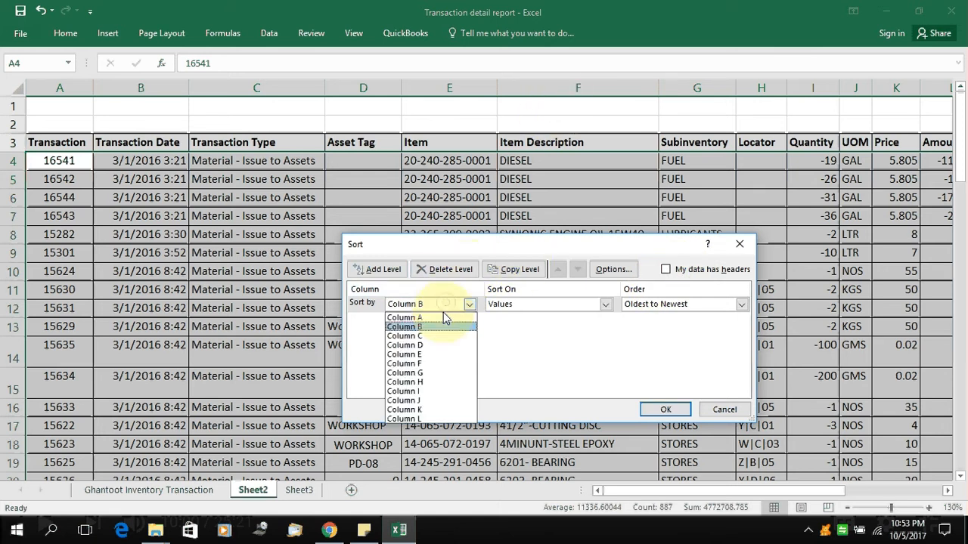
pyautogui.click(424, 363)
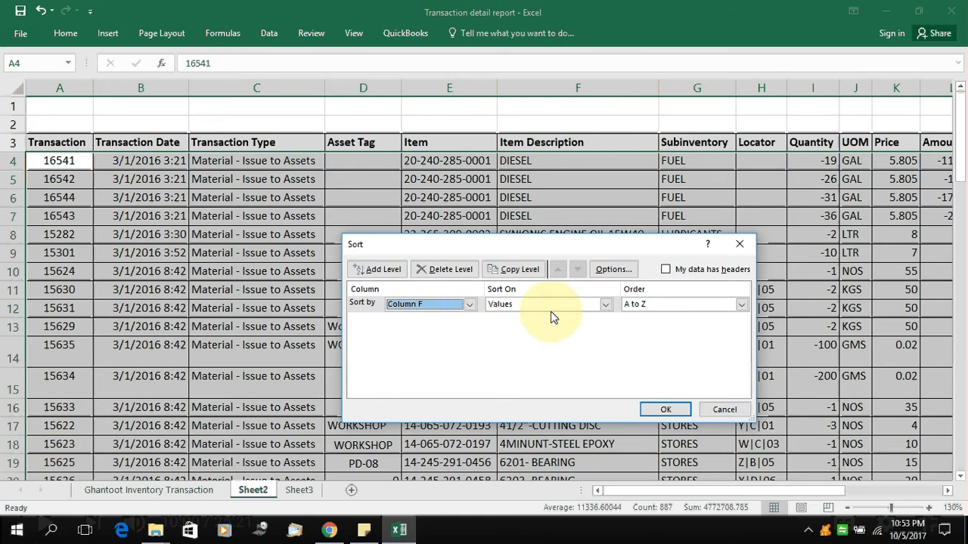
pyautogui.click(639, 310)
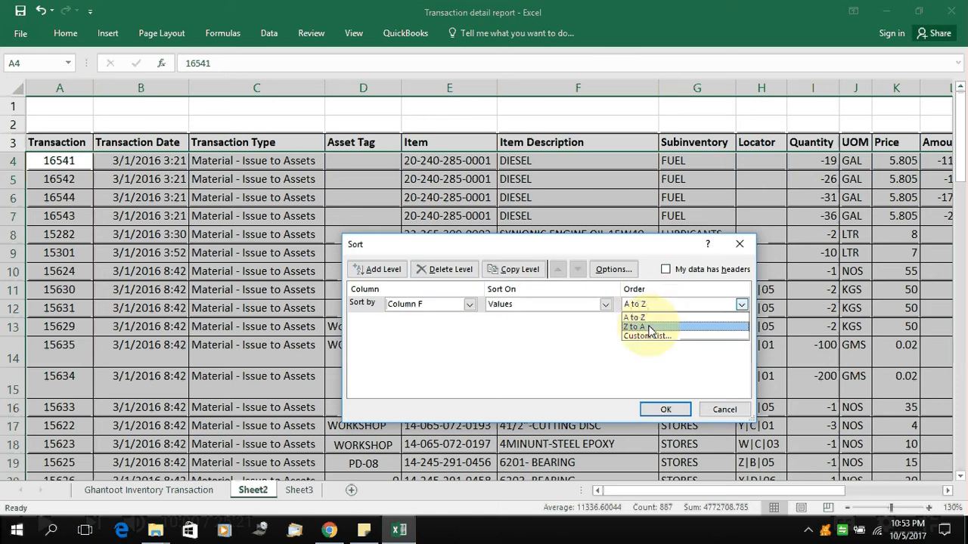
pyautogui.click(648, 328)
pyautogui.click(651, 304)
pyautogui.click(649, 317)
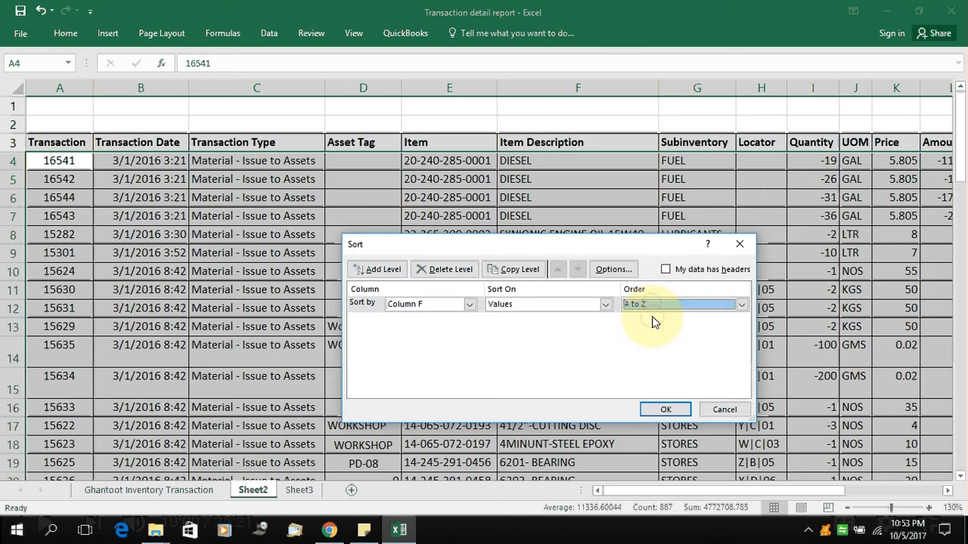
pyautogui.click(665, 409)
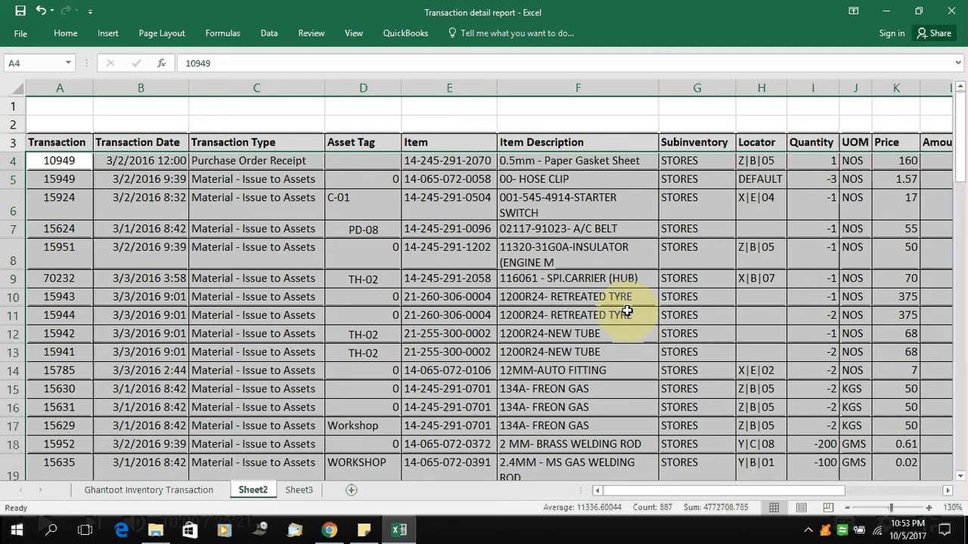
# Examine the sorted Item Description column, from the number-prefixed items through CRC- SPRAY and the block of DIESEL entries
pyautogui.scroll(-7, 560, 302)
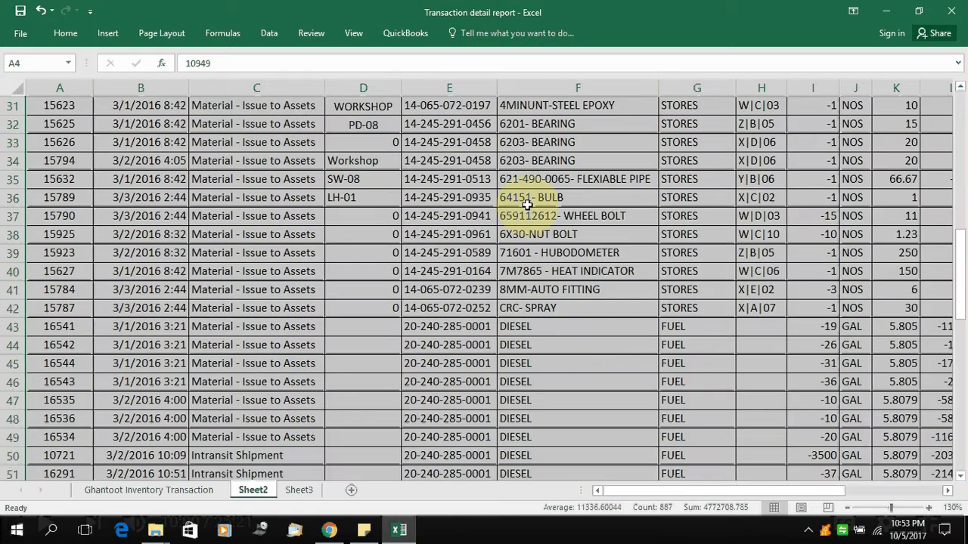
pyautogui.click(529, 201)
pyautogui.scroll(-1, 543, 293)
pyautogui.scroll(1, 545, 296)
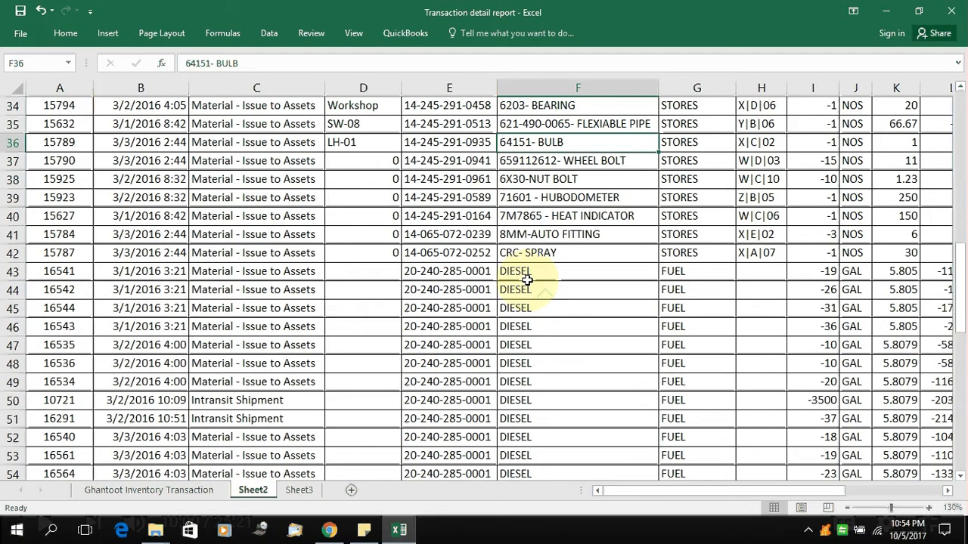
pyautogui.click(518, 251)
pyautogui.click(521, 277)
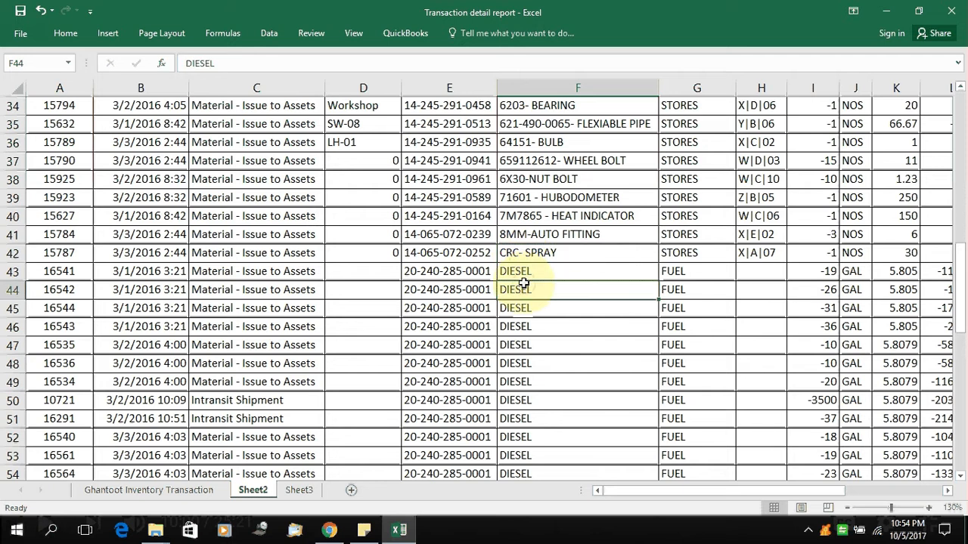
pyautogui.moveTo(520, 274); pyautogui.dragTo(547, 451)
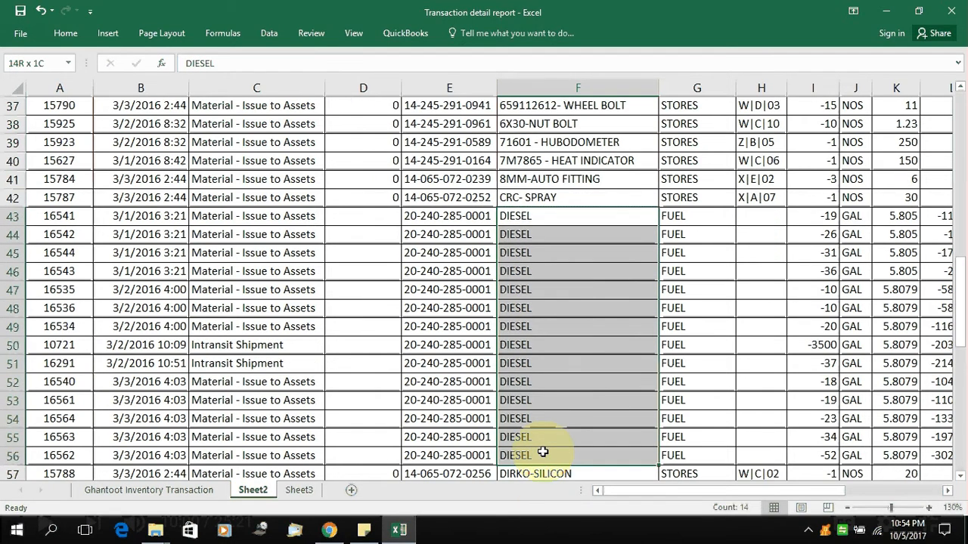
pyautogui.scroll(-3, 545, 431)
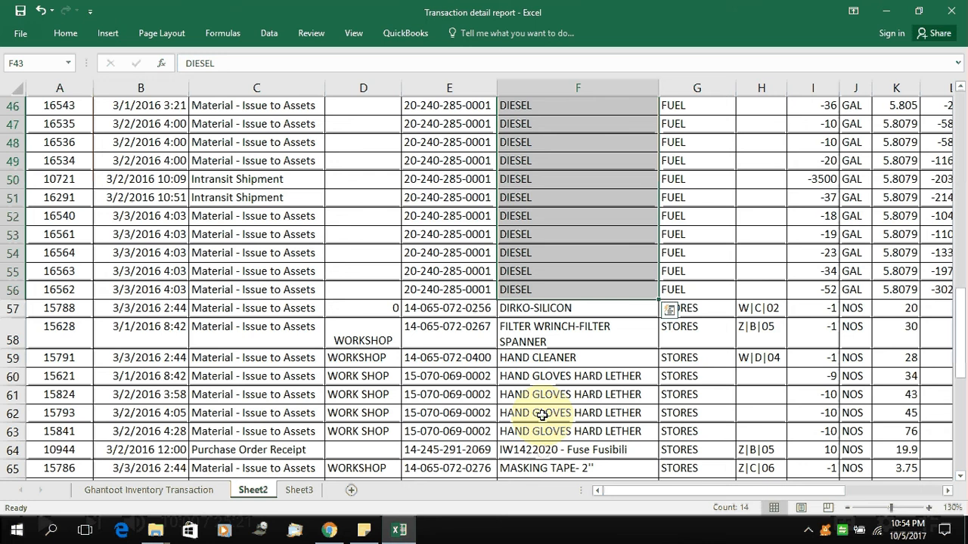
# Examine the rest of the sorted Item Description column, from DIRKO-SILICON through the hand gloves, SYNIONIC ENGINE OIL 15W40 and ZINOL LITHIUM GREASE groups
pyautogui.click(533, 325)
pyautogui.click(533, 308)
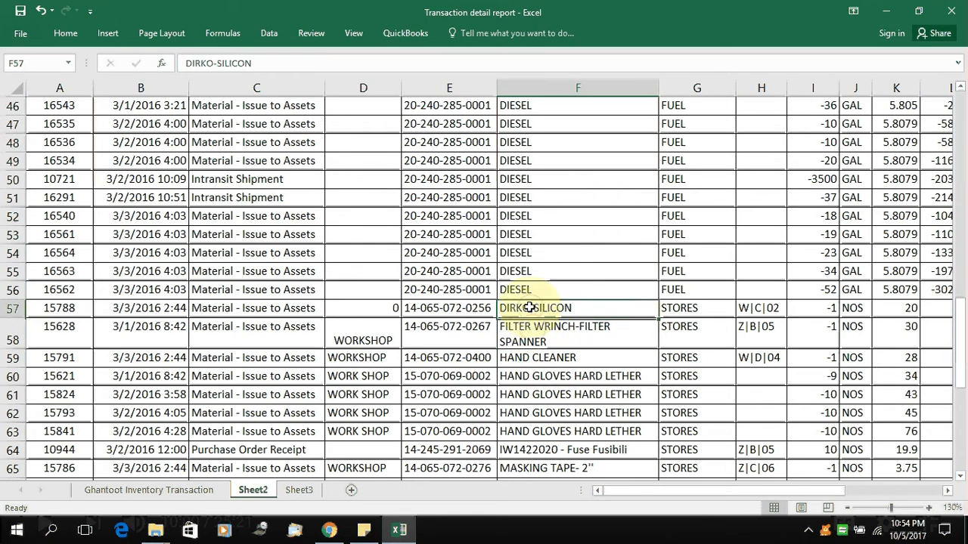
pyautogui.press('Down')
pyautogui.press('Down')
pyautogui.moveTo(542, 381); pyautogui.dragTo(663, 422)
pyautogui.scroll(-3, 599, 415)
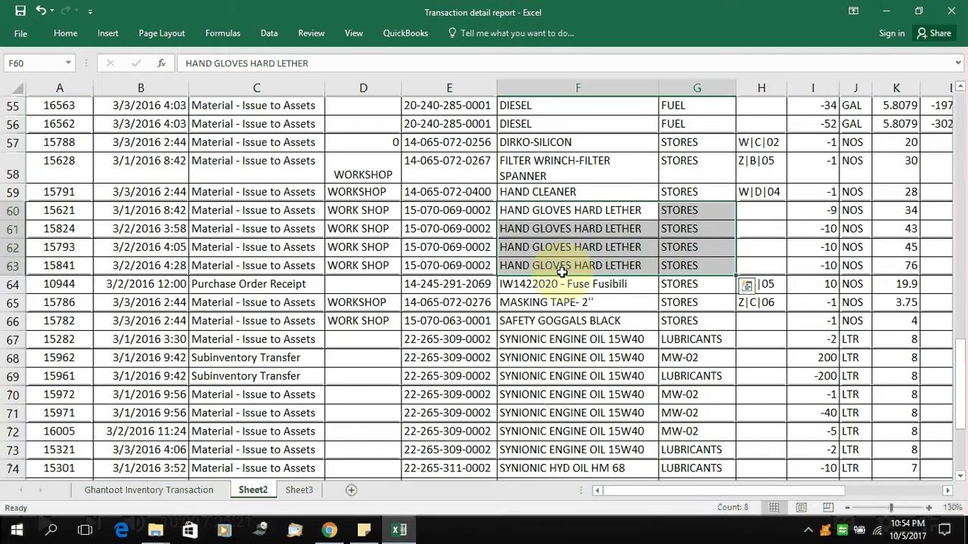
pyautogui.moveTo(573, 340); pyautogui.dragTo(698, 449)
pyautogui.scroll(-4, 557, 381)
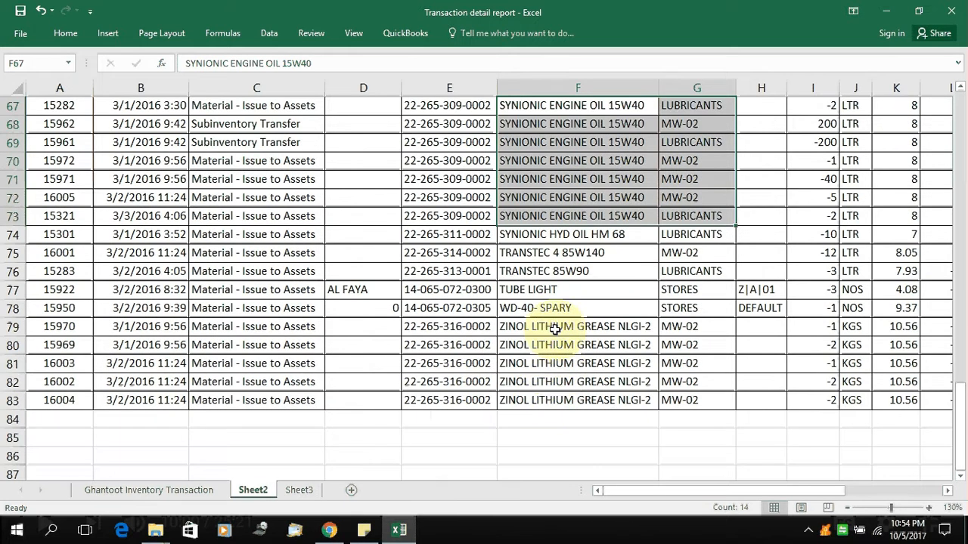
pyautogui.moveTo(556, 330); pyautogui.dragTo(713, 409)
pyautogui.scroll(3, 525, 349)
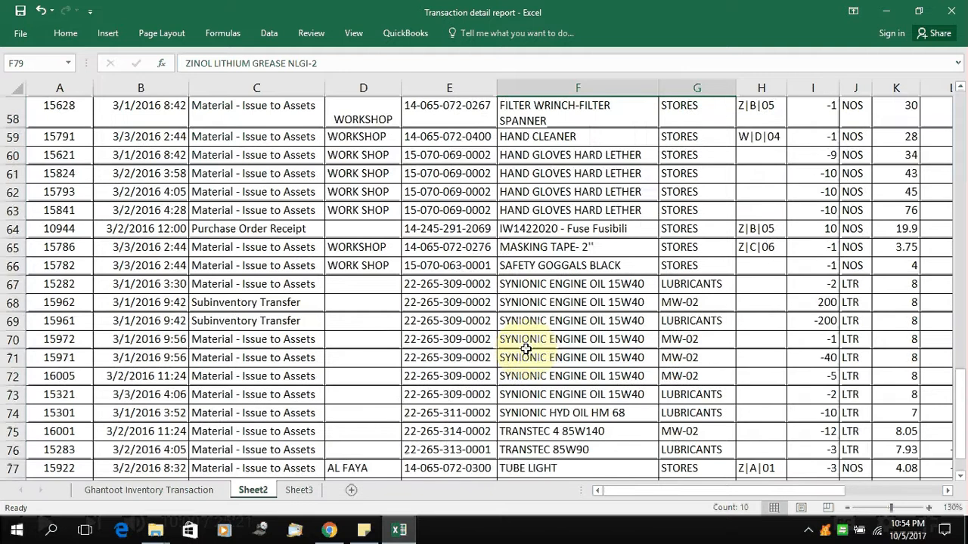
pyautogui.scroll(19, 526, 350)
pyautogui.scroll(-10, 544, 334)
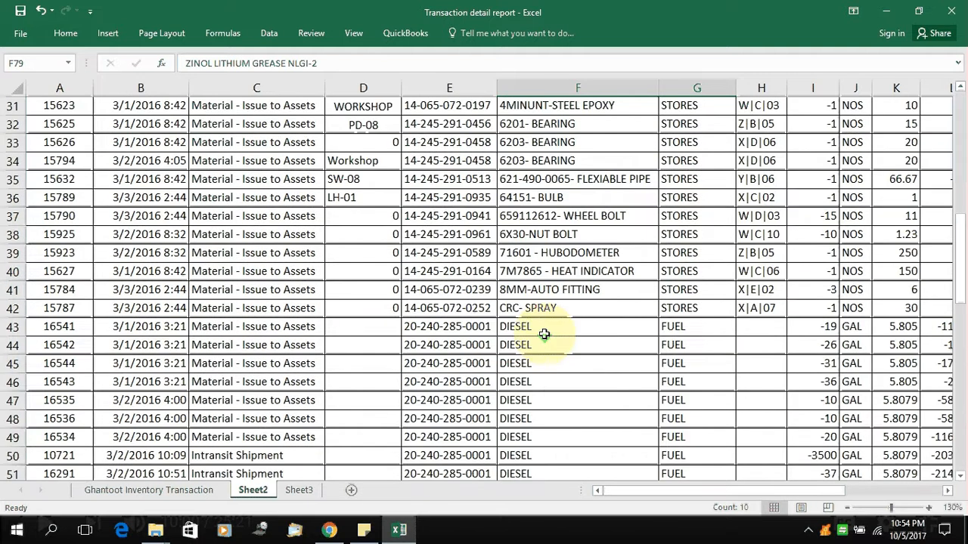
# Select all DIESEL records from A43 through column L down to row 56 and copy them
pyautogui.scroll(-2, 544, 334)
pyautogui.click(525, 216)
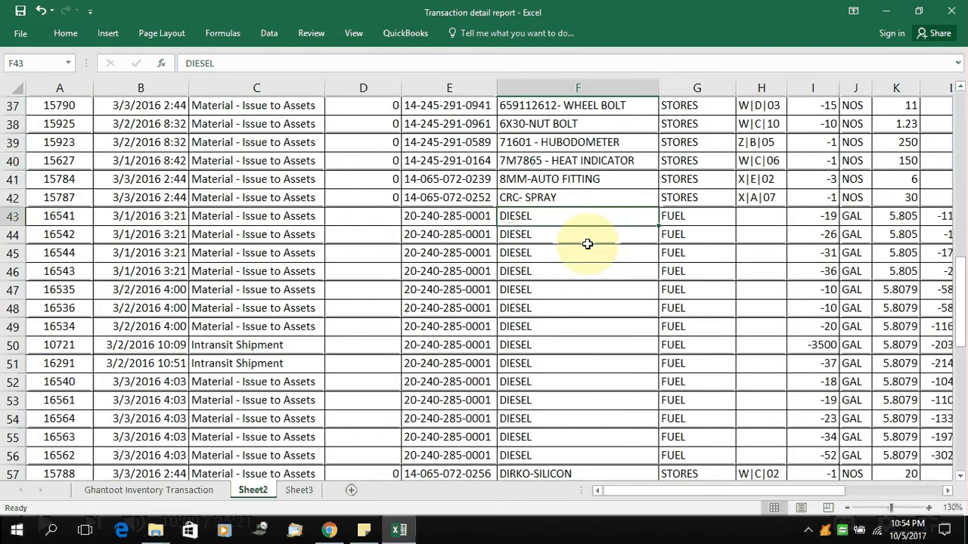
pyautogui.press('Left')
pyautogui.press('Left')
pyautogui.press('Left')
pyautogui.press('Left')
pyautogui.press('Left')
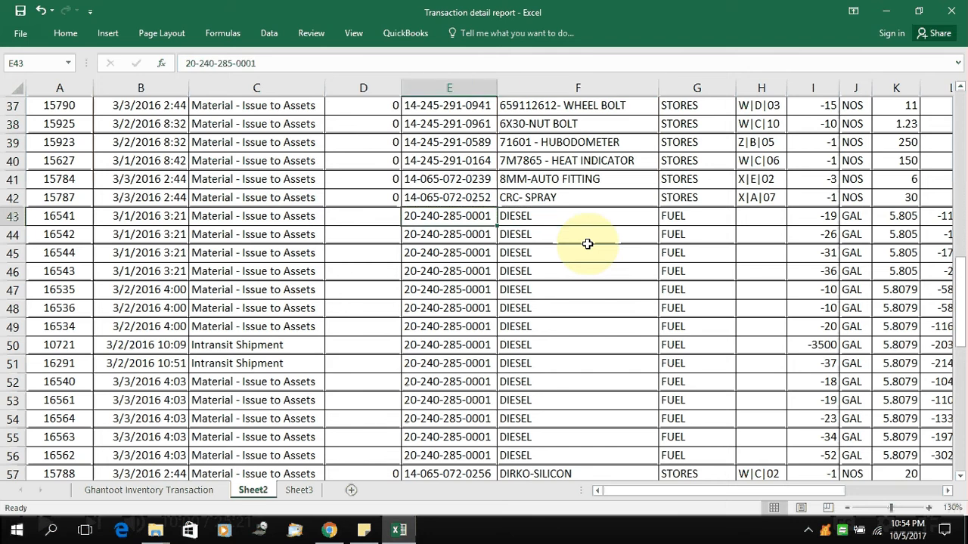
pyautogui.hotkey('shift', 'Right')
pyautogui.hotkey('shift', 'Right')
pyautogui.hotkey('shift', 'Right')
pyautogui.hotkey('shift', 'Right')
pyautogui.hotkey('shift', 'Right')
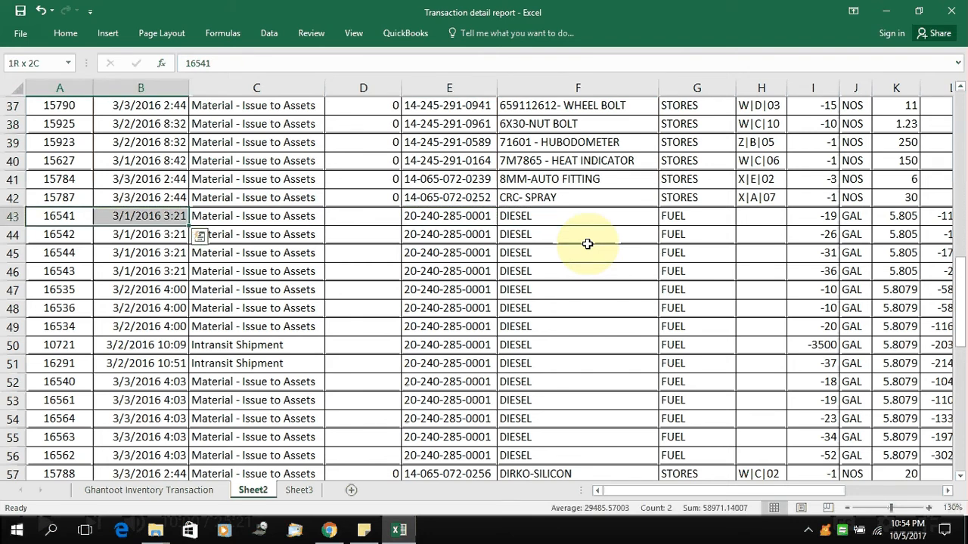
pyautogui.hotkey('shift', 'Down')
pyautogui.hotkey('shift', 'Down')
pyautogui.hotkey('shift', 'Down')
pyautogui.hotkey('shift', 'Down')
pyautogui.hotkey('shift', 'Down')
pyautogui.hotkey('shift', 'Down')
pyautogui.hotkey('shift', 'Down')
pyautogui.hotkey('shift', 'Down')
pyautogui.hotkey('shift', 'Down')
pyautogui.hotkey('shift', 'Down')
pyautogui.hotkey('shift', 'Down')
pyautogui.hotkey('shift', 'Down')
pyautogui.hotkey('shift', 'Down')
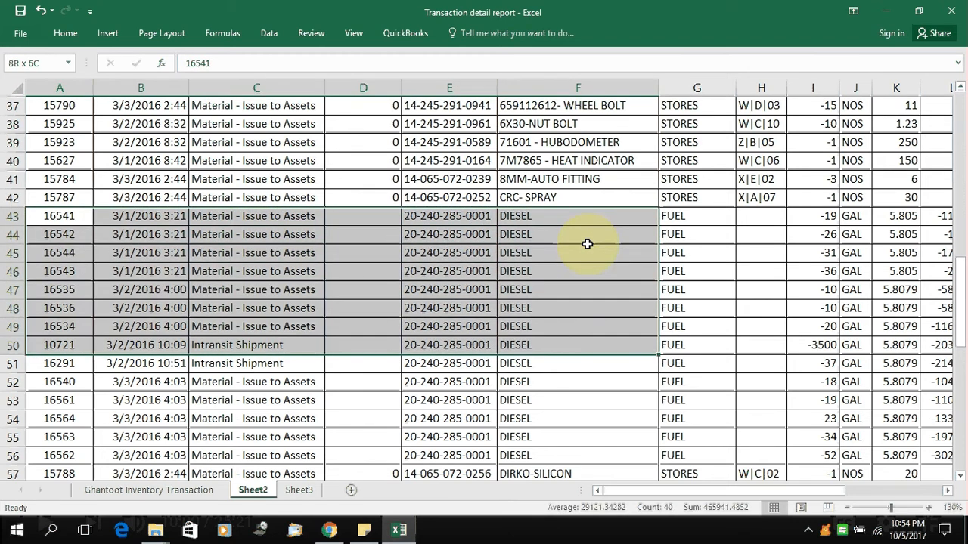
pyautogui.hotkey('shift', 'Right')
pyautogui.hotkey('shift', 'Right')
pyautogui.hotkey('shift', 'Right')
pyautogui.hotkey('shift', 'Right')
pyautogui.hotkey('shift', 'Right')
pyautogui.hotkey('shift', 'Right')
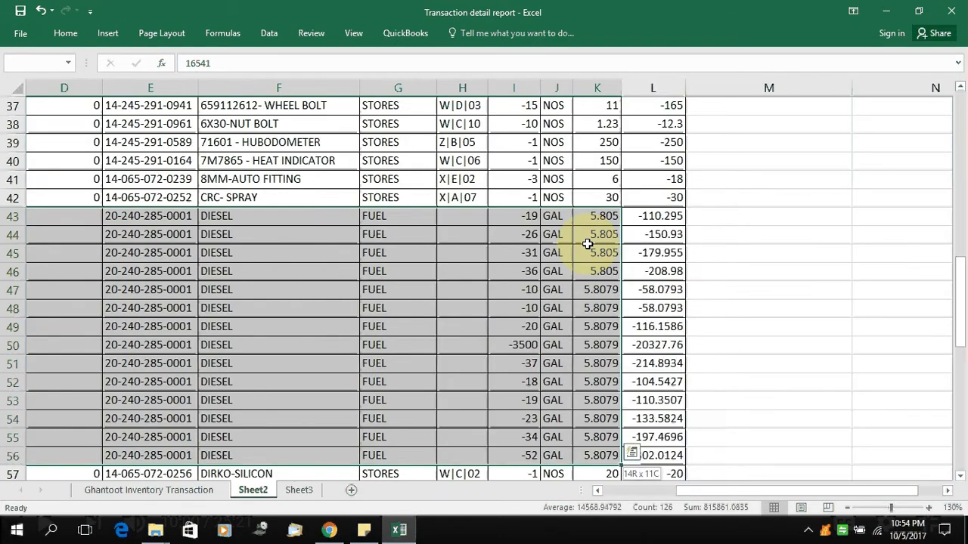
pyautogui.hotkey('ctrl', 'c')
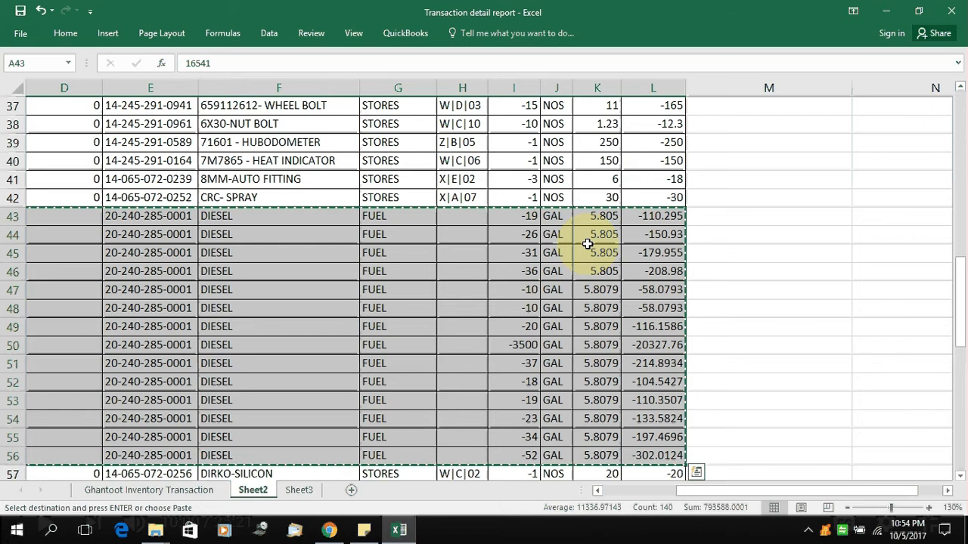
# Add a new worksheet and paste the copied DIESEL records starting at cell A5
pyautogui.click(351, 490)
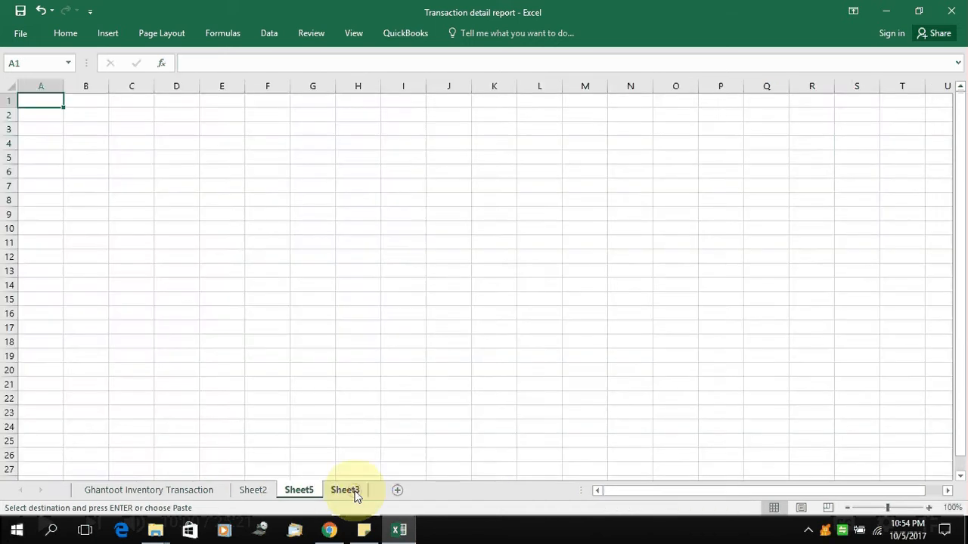
pyautogui.click(48, 154)
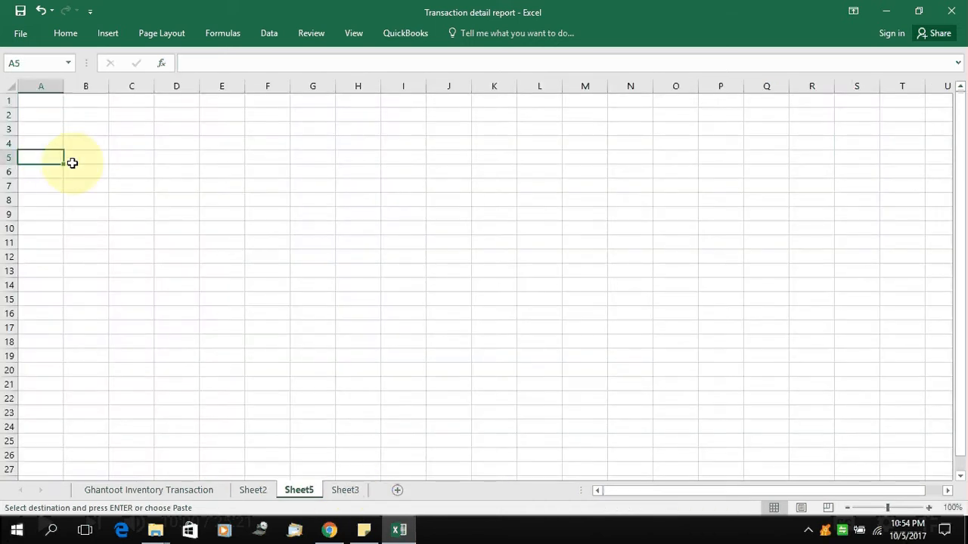
pyautogui.hotkey('ctrl', 'v')
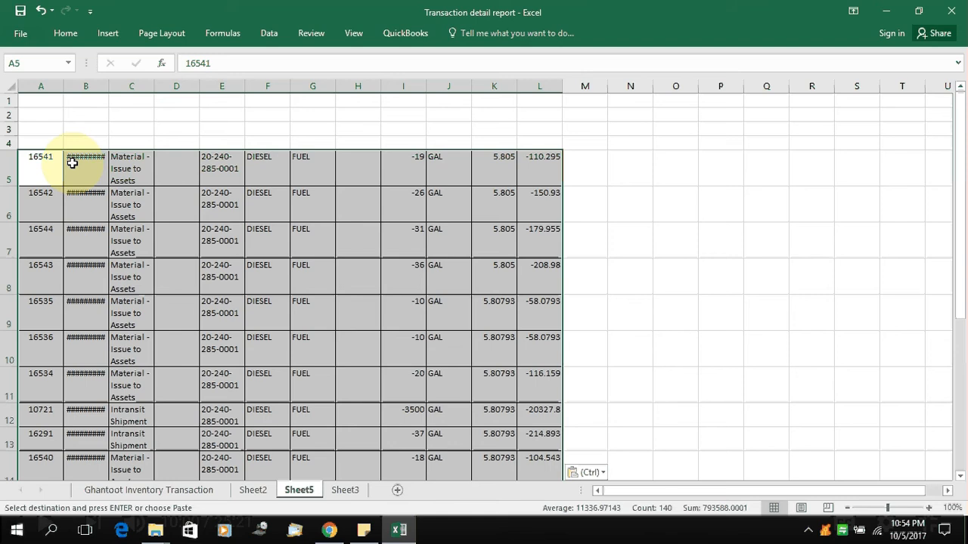
# Fit all column widths and row heights of the new sheet to the pasted contents
pyautogui.click(9, 88)
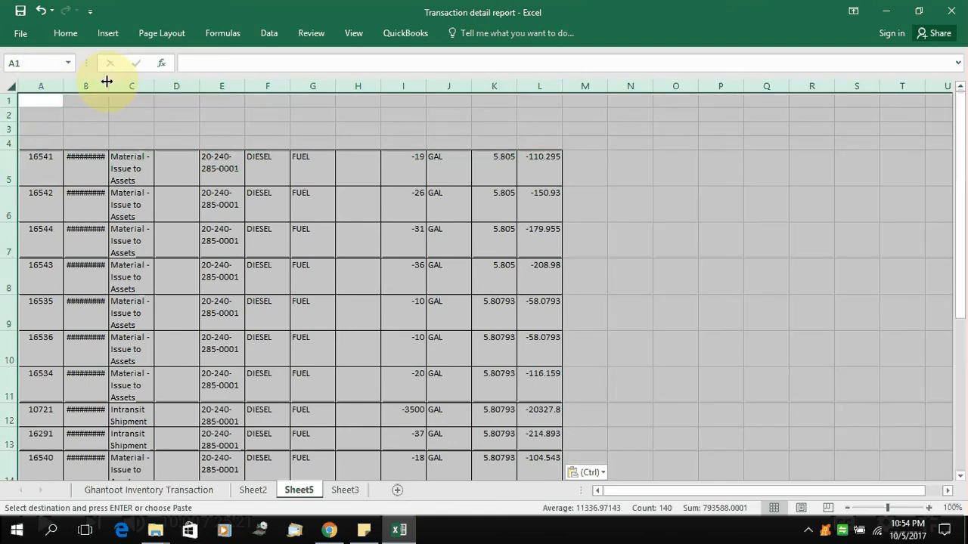
pyautogui.moveTo(104, 80); pyautogui.dragTo(288, 95)
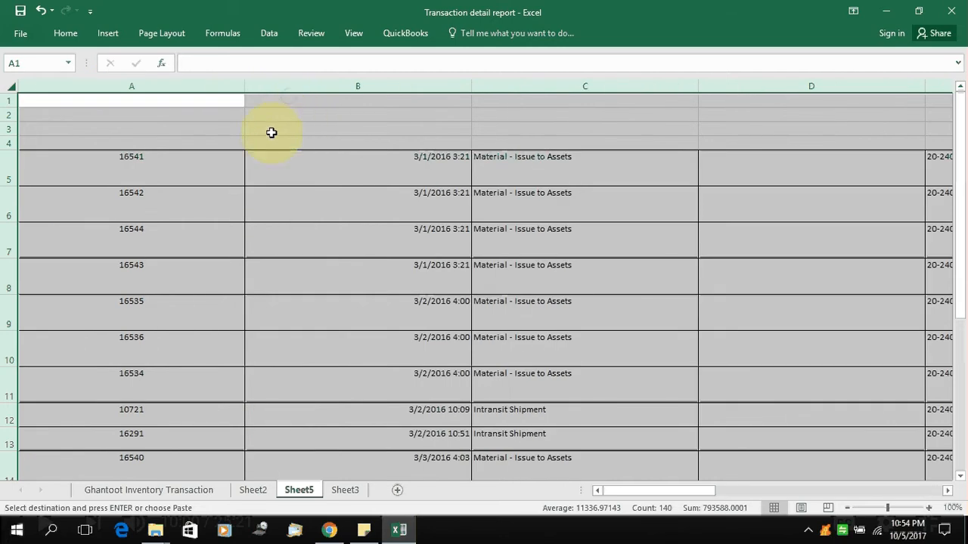
pyautogui.doubleClick(243, 85)
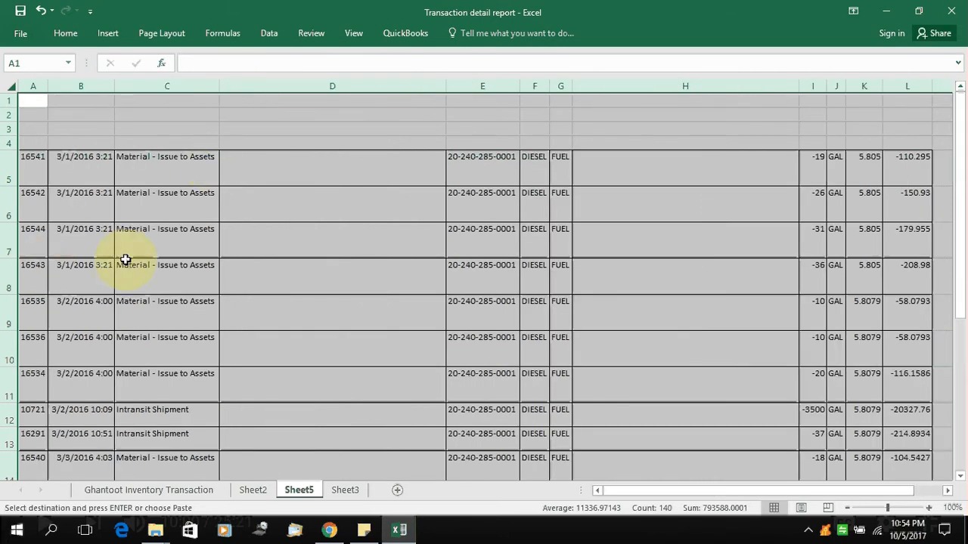
pyautogui.doubleClick(10, 218)
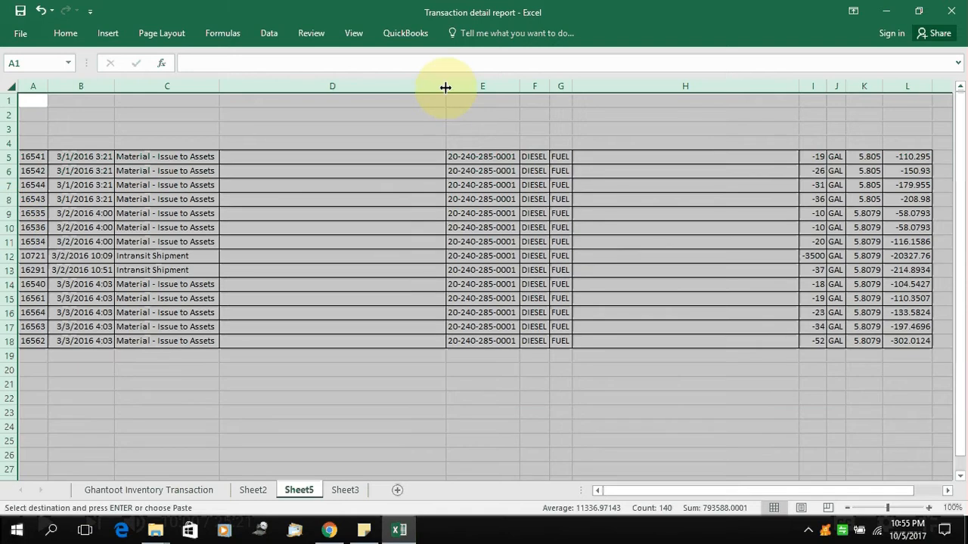
# Narrow the empty columns D and H in the pasted DIESEL table
pyautogui.click(398, 171)
pyautogui.moveTo(446, 91); pyautogui.dragTo(243, 88)
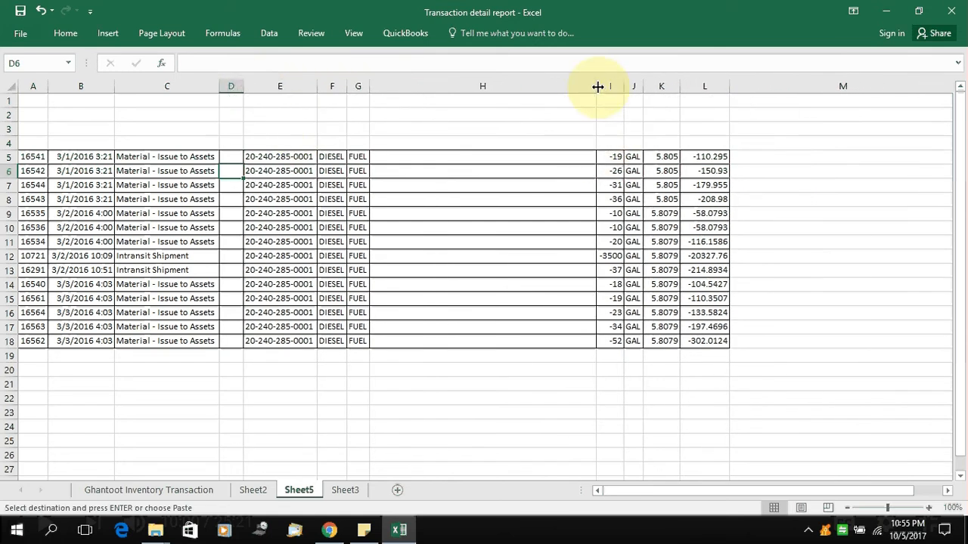
pyautogui.moveTo(596, 86); pyautogui.dragTo(394, 92)
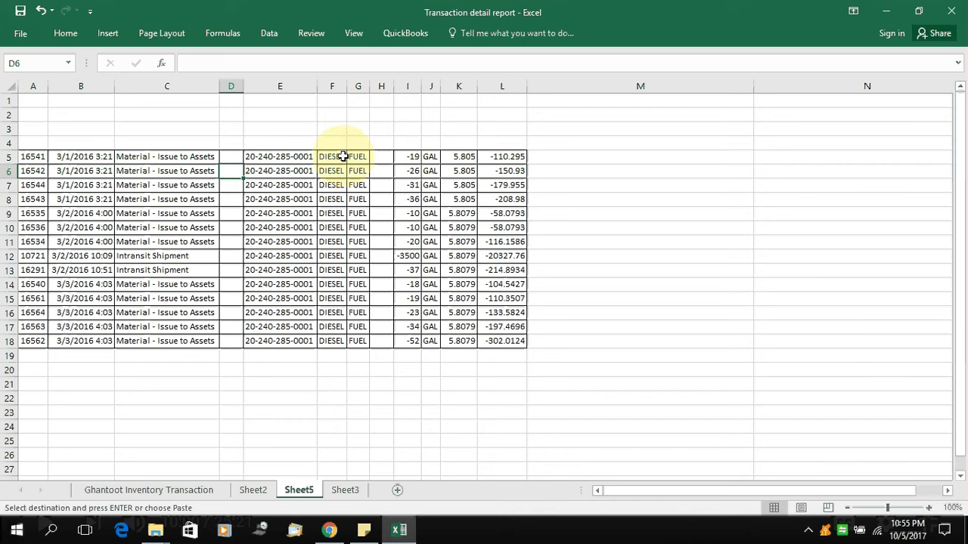
pyautogui.moveTo(343, 157); pyautogui.dragTo(337, 327)
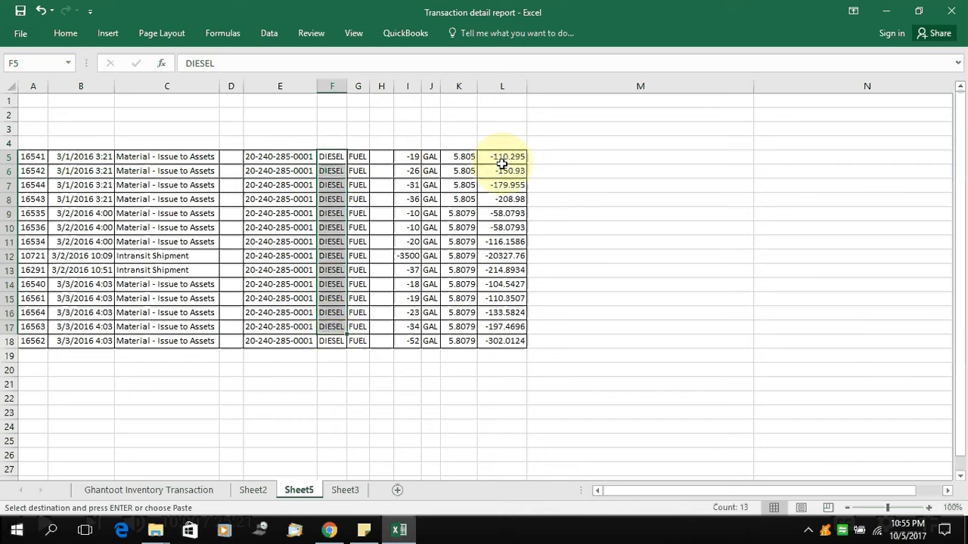
pyautogui.click(165, 130)
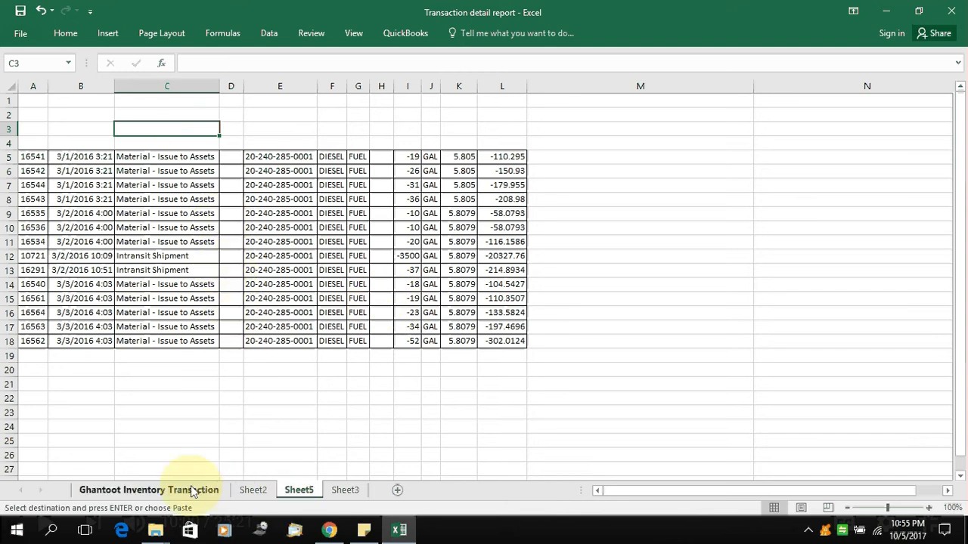
# Return to Sheet2, cancel the pending copy of the DIESEL rows, and go back to cell A1 above the headers
pyautogui.click(252, 489)
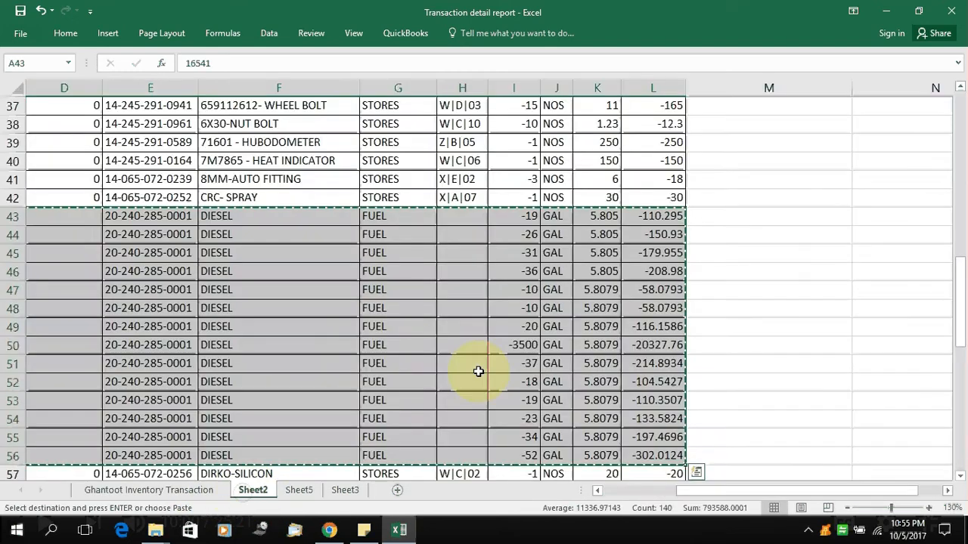
pyautogui.click(376, 325)
pyautogui.press('Escape')
pyautogui.press('Up')
pyautogui.press('Left')
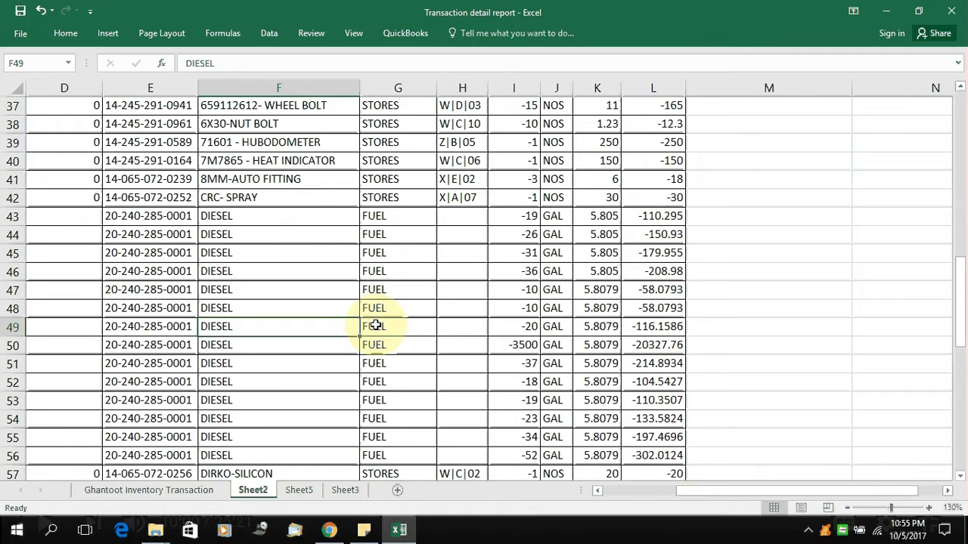
pyautogui.press('Home')
pyautogui.press('Up')
pyautogui.press('Up')
pyautogui.press('Up')
pyautogui.press('Up')
pyautogui.press('Up')
pyautogui.press('Up')
pyautogui.press('Up')
pyautogui.press('Up')
pyautogui.press('Up')
pyautogui.press('Up')
pyautogui.press('Up')
pyautogui.press('Up')
pyautogui.press('Up')
pyautogui.press('Up')
pyautogui.press('Up')
pyautogui.press('Up')
pyautogui.press('Up')
pyautogui.press('Up')
pyautogui.press('Up')
pyautogui.press('Up')
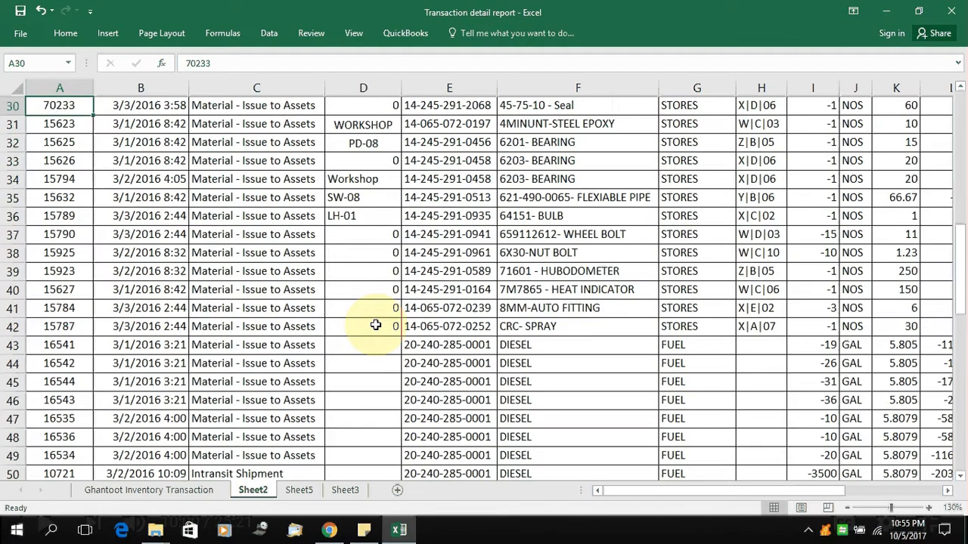
pyautogui.press('Up')
pyautogui.press('Up')
pyautogui.press('Up')
pyautogui.press('Up')
pyautogui.press('Up')
pyautogui.press('Up')
pyautogui.press('Up')
pyautogui.press('Up')
pyautogui.press('Up')
pyautogui.press('Up')
pyautogui.press('Up')
pyautogui.press('Up')
pyautogui.press('Up')
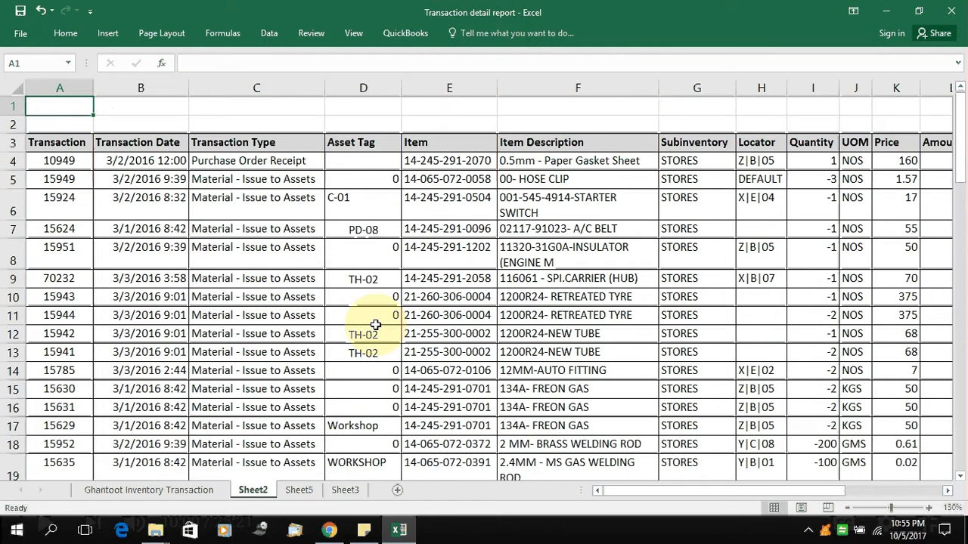
# Examine the Price and Amount columns, including the Price value and Amount formula of the first record
pyautogui.press('Right')
pyautogui.press('Right')
pyautogui.press('Right')
pyautogui.press('Right')
pyautogui.press('Right')
pyautogui.press('Right')
pyautogui.press('Right')
pyautogui.press('Right')
pyautogui.press('Right')
pyautogui.press('Right')
pyautogui.press('Right')
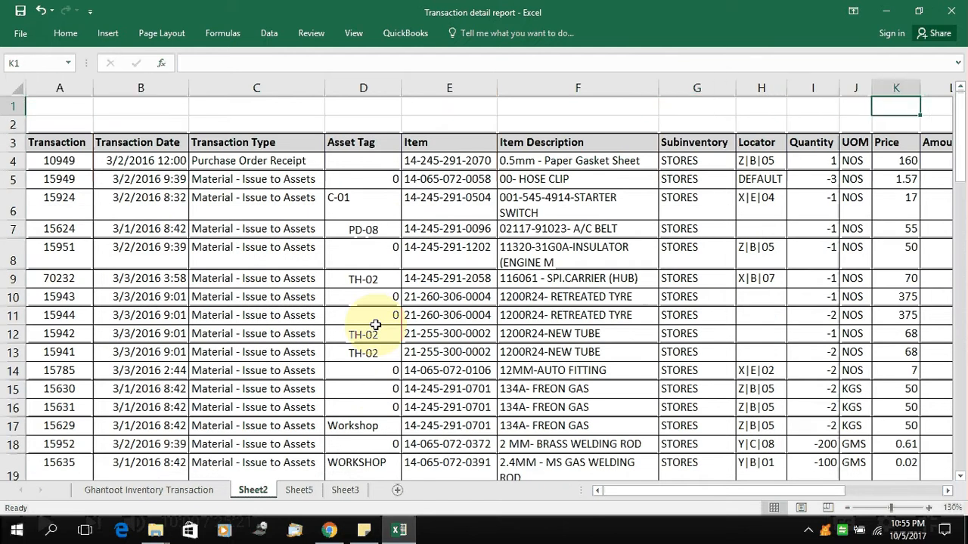
pyautogui.press('Right')
pyautogui.press('Left')
pyautogui.press('Left')
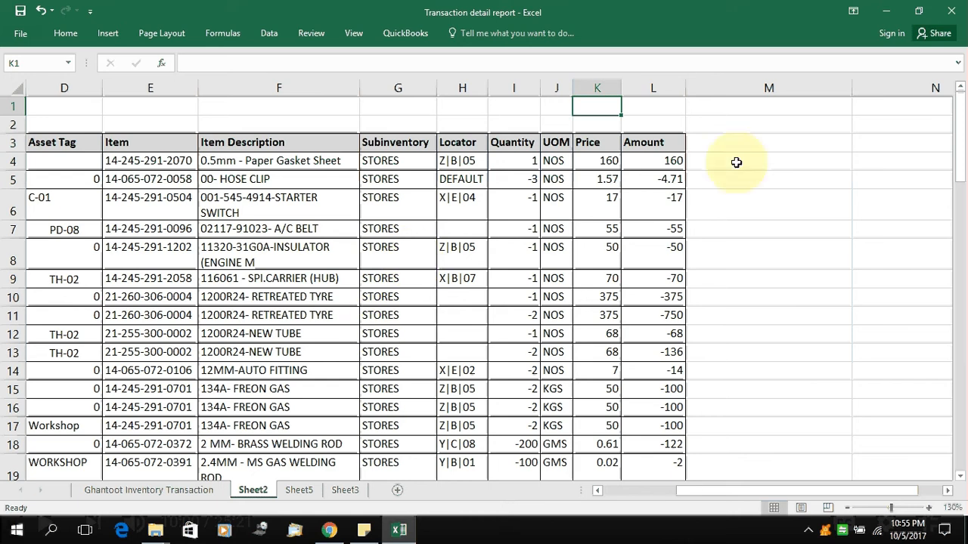
pyautogui.click(607, 163)
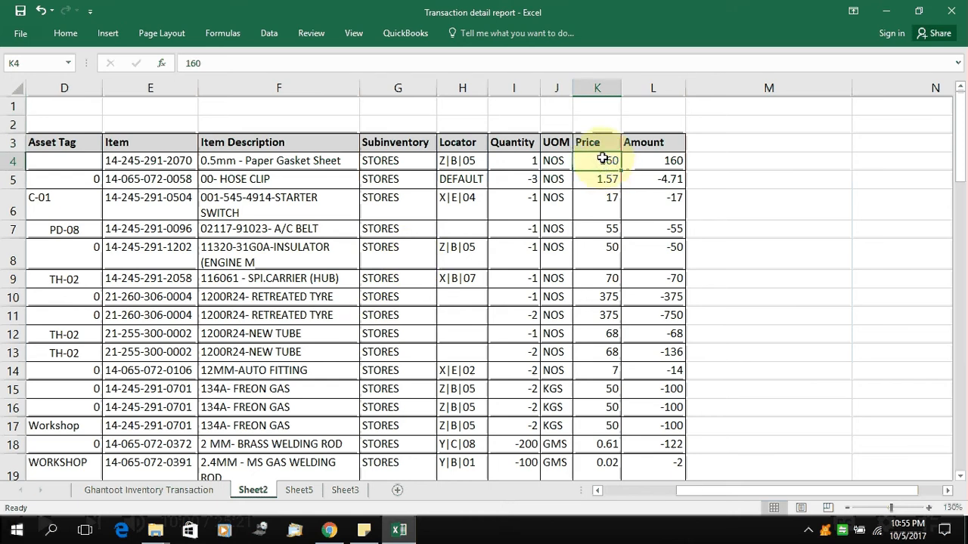
pyautogui.click(669, 160)
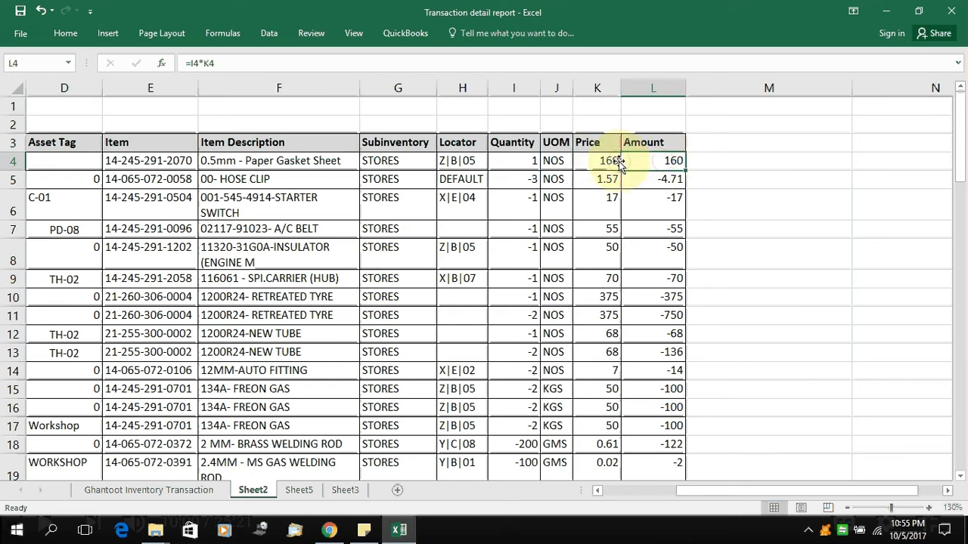
pyautogui.click(604, 163)
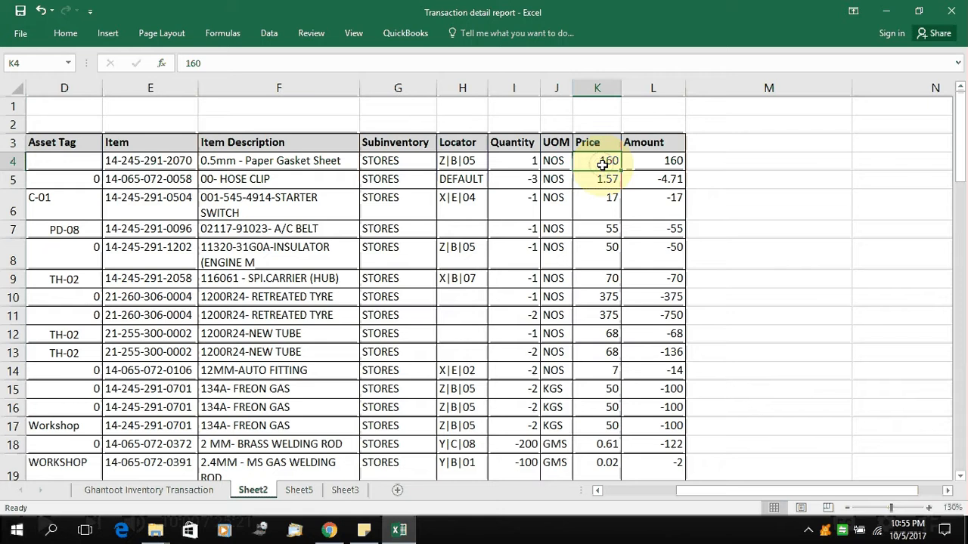
# Select all Sheet2 records below the header row, from A4 to L83
pyautogui.press('Left')
pyautogui.press('Left')
pyautogui.press('Left')
pyautogui.press('Left')
pyautogui.press('Left')
pyautogui.press('Left')
pyautogui.press('Left')
pyautogui.press('Left')
pyautogui.press('Left')
pyautogui.press('Left')
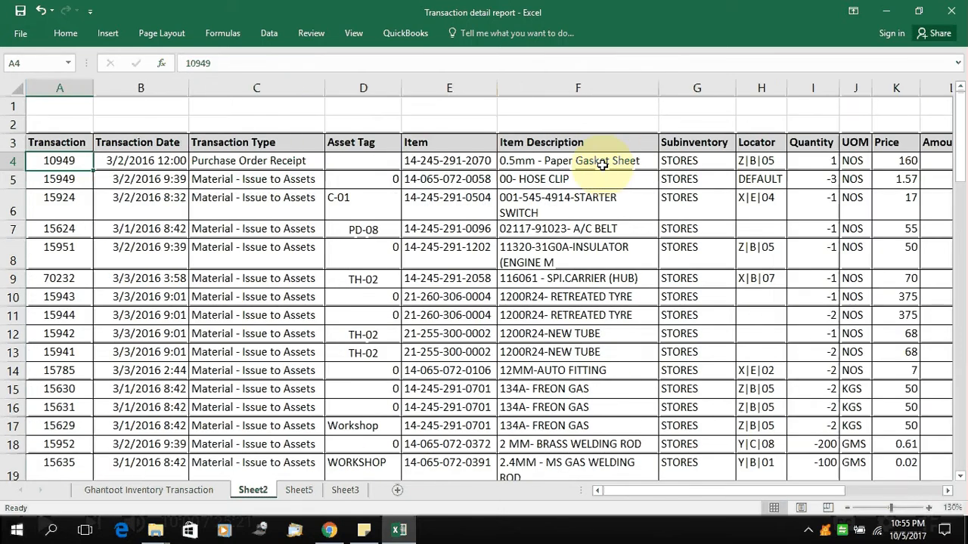
pyautogui.hotkey('ctrl', 'shift', 'Right')
pyautogui.hotkey('ctrl', 'shift', 'Right')
pyautogui.hotkey('ctrl', 'shift', 'Right')
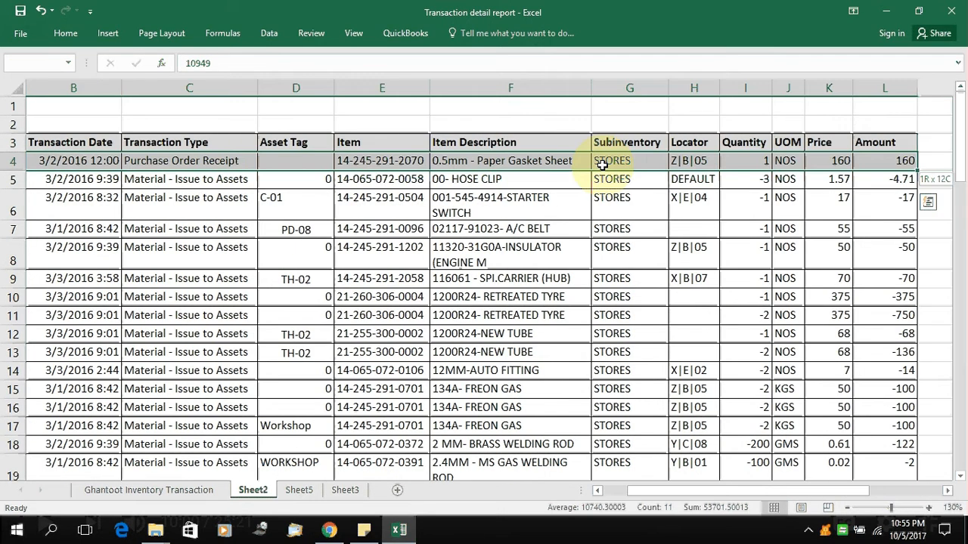
pyautogui.hotkey('ctrl', 'shift', 'Down')
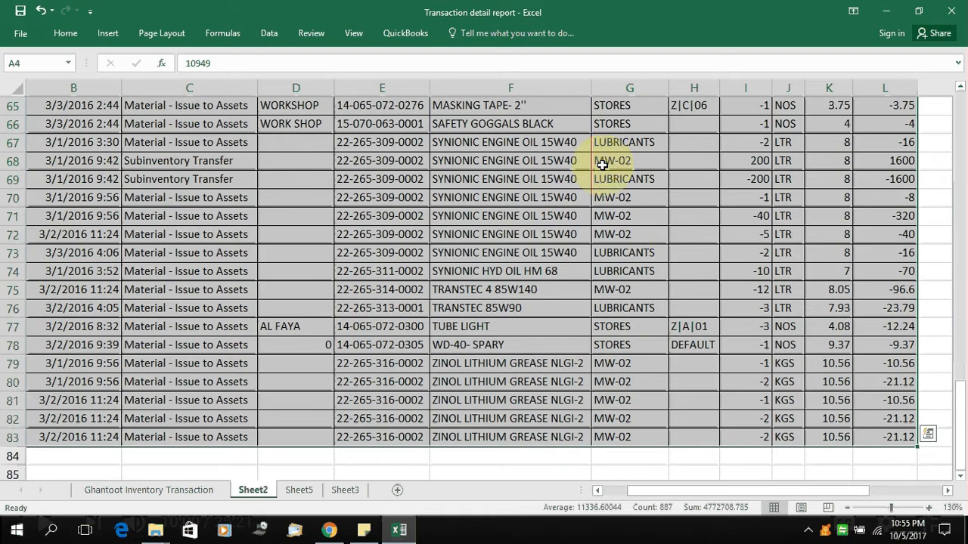
pyautogui.scroll(20, 605, 255)
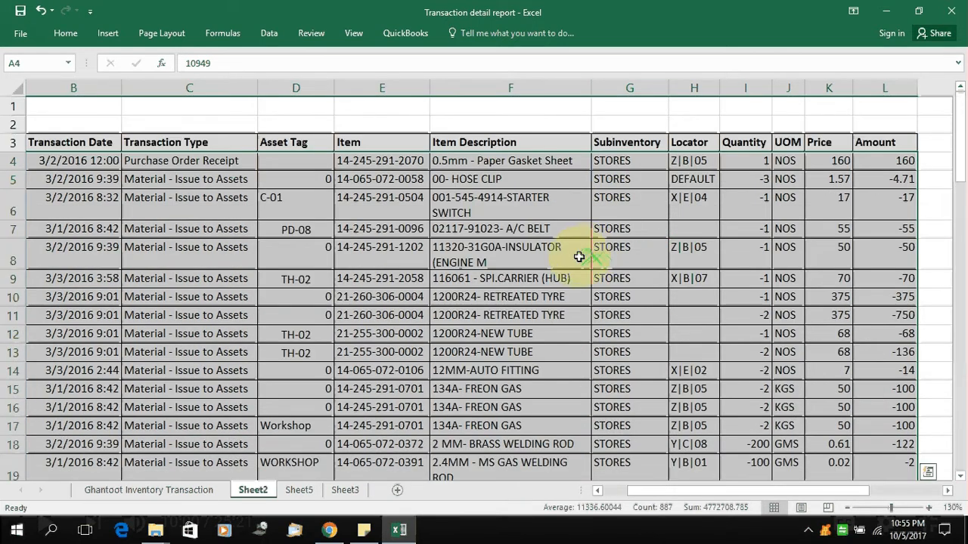
# Try a custom sort of the selected records by column K values from largest to smallest, and undo it
pyautogui.click(47, 37)
pyautogui.click(847, 74)
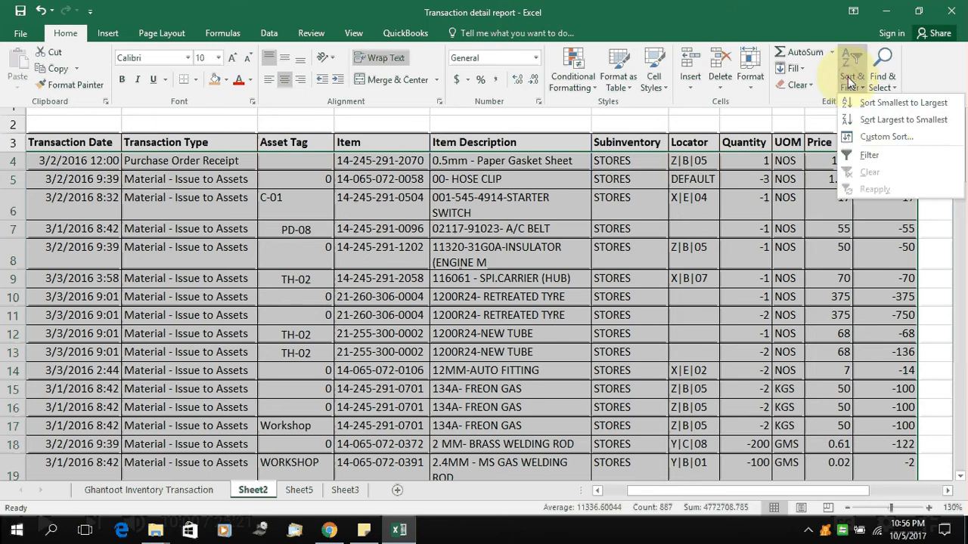
pyautogui.click(884, 136)
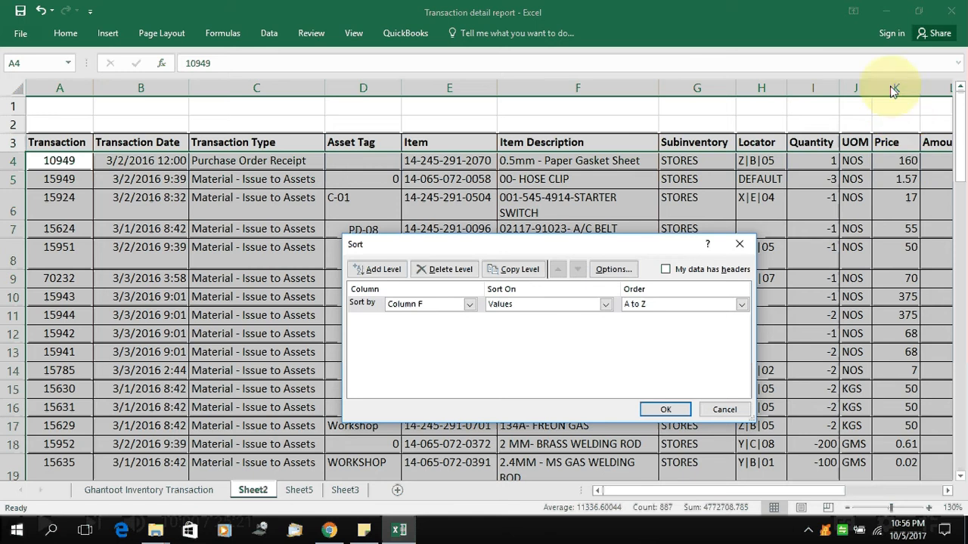
pyautogui.click(442, 304)
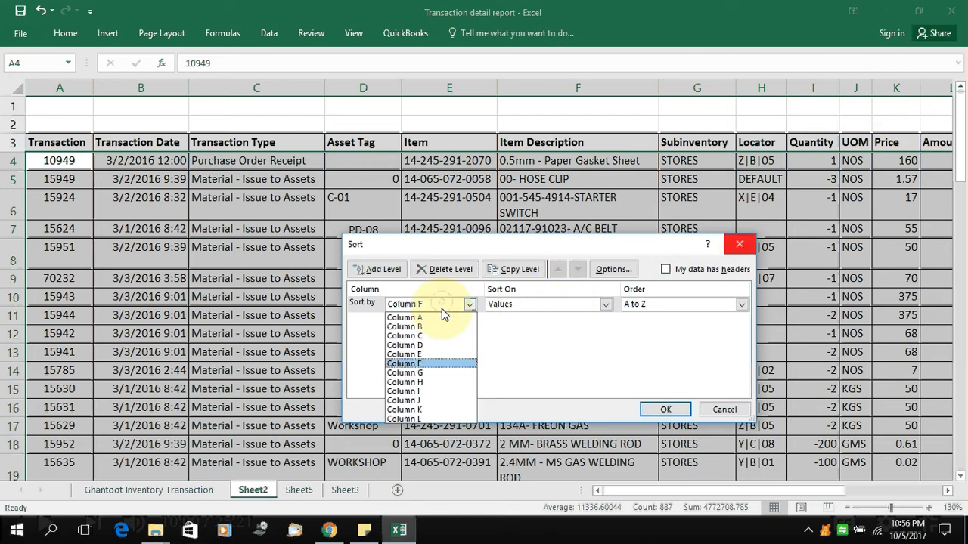
pyautogui.click(432, 412)
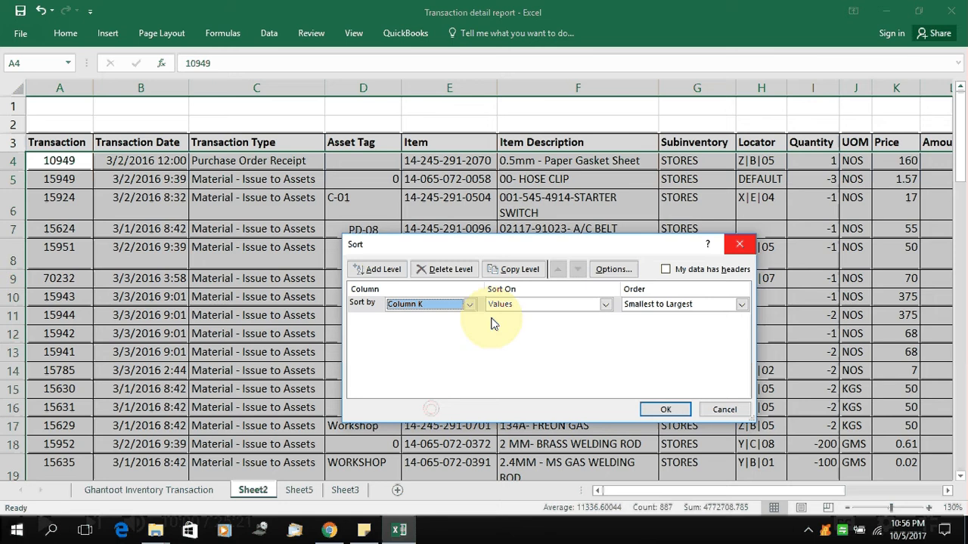
pyautogui.click(655, 310)
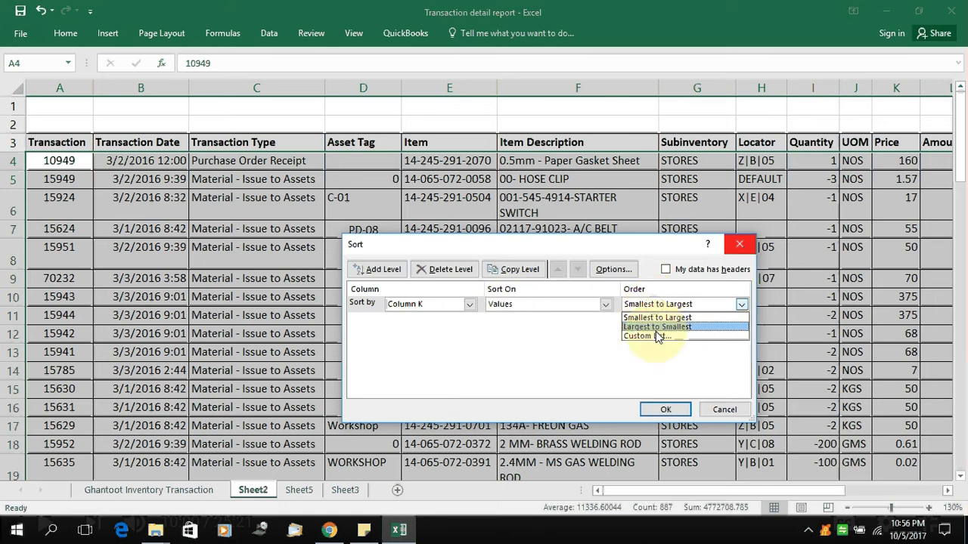
pyautogui.click(656, 331)
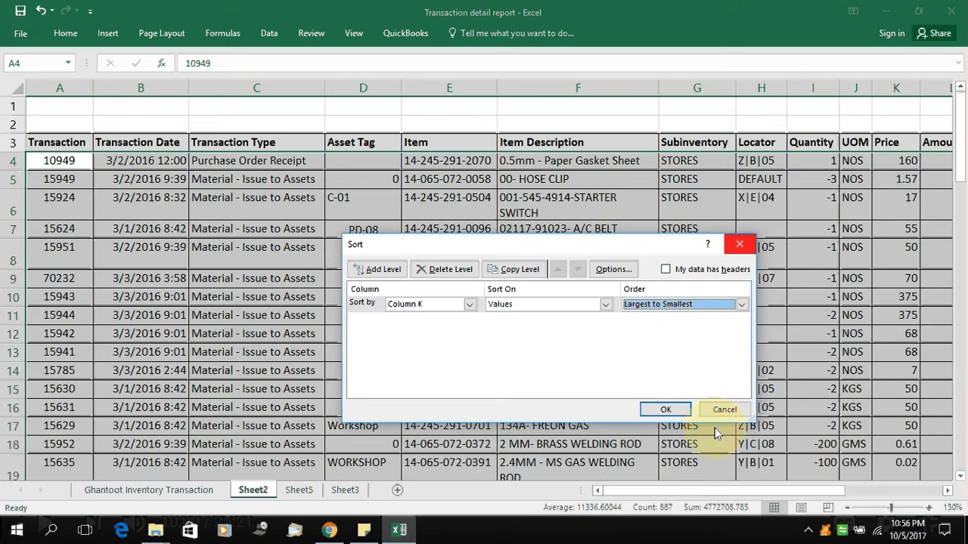
pyautogui.click(665, 412)
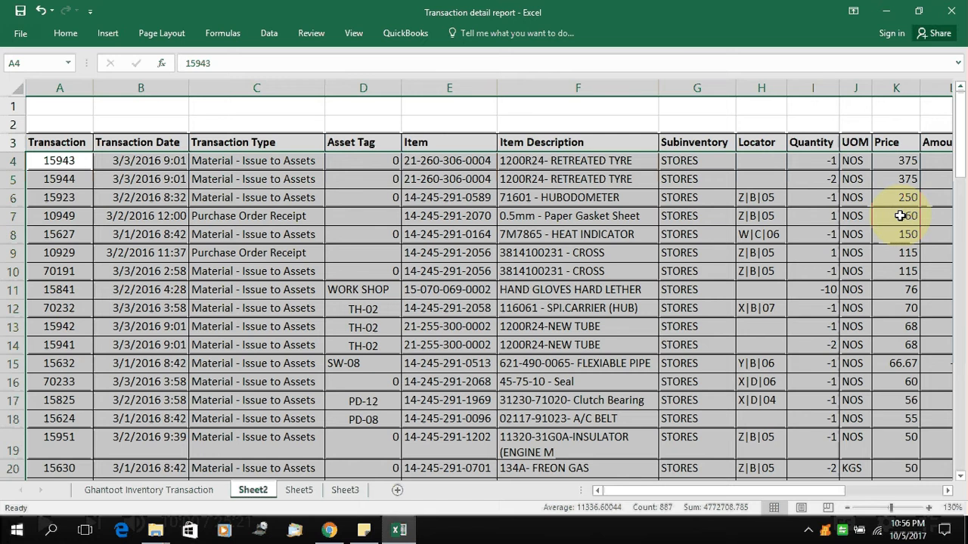
pyautogui.hotkey('ctrl', 'z')
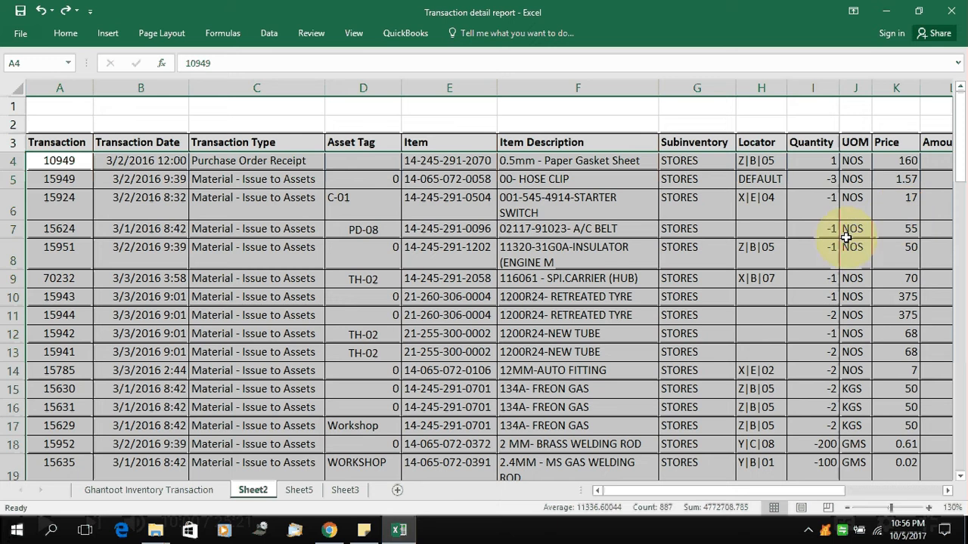
# Custom sort the selected Sheet2 records by the Price values in column K, ordered from largest to smallest
pyautogui.click(68, 34)
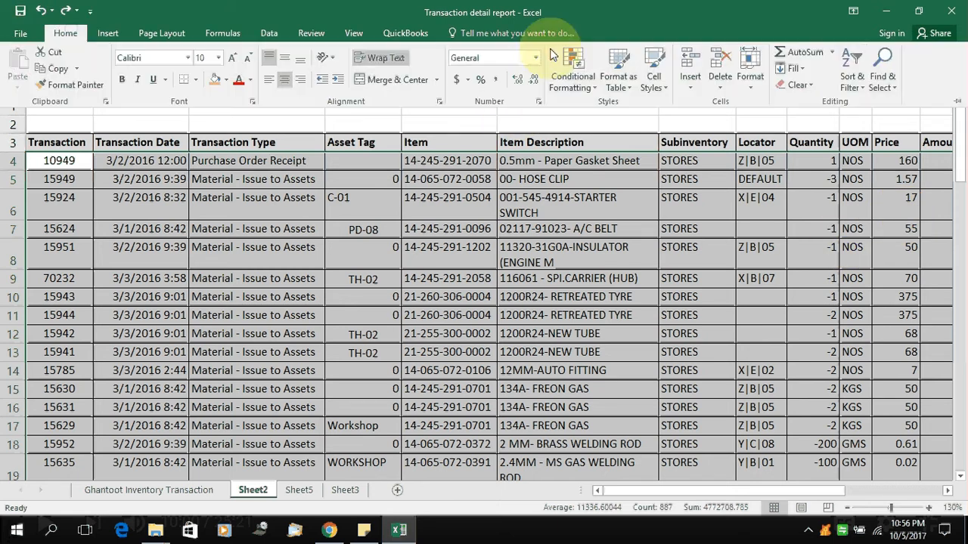
pyautogui.click(852, 82)
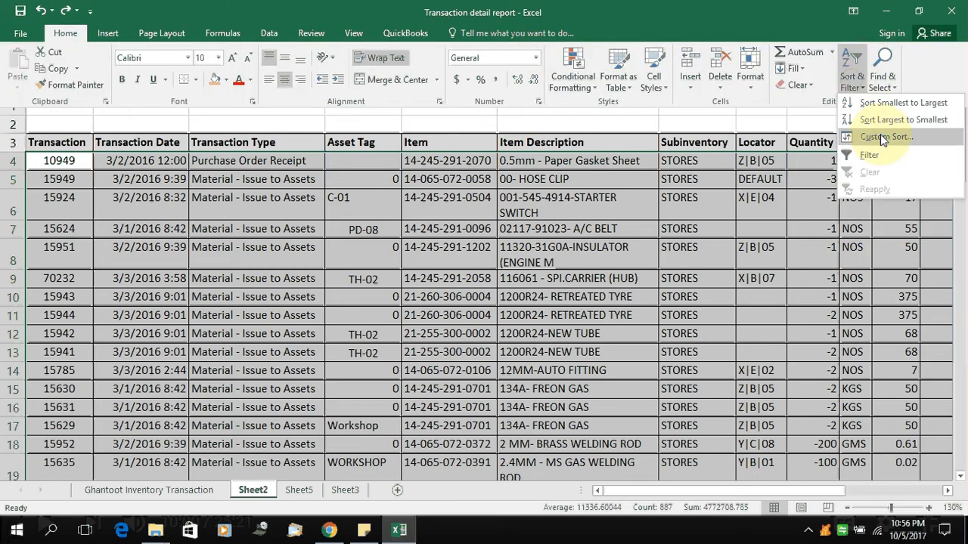
pyautogui.click(882, 138)
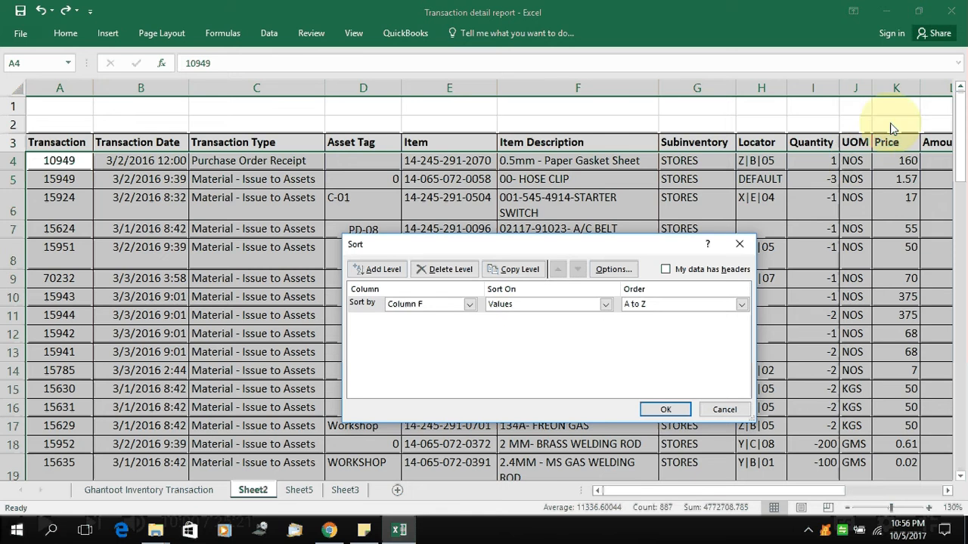
pyautogui.click(398, 306)
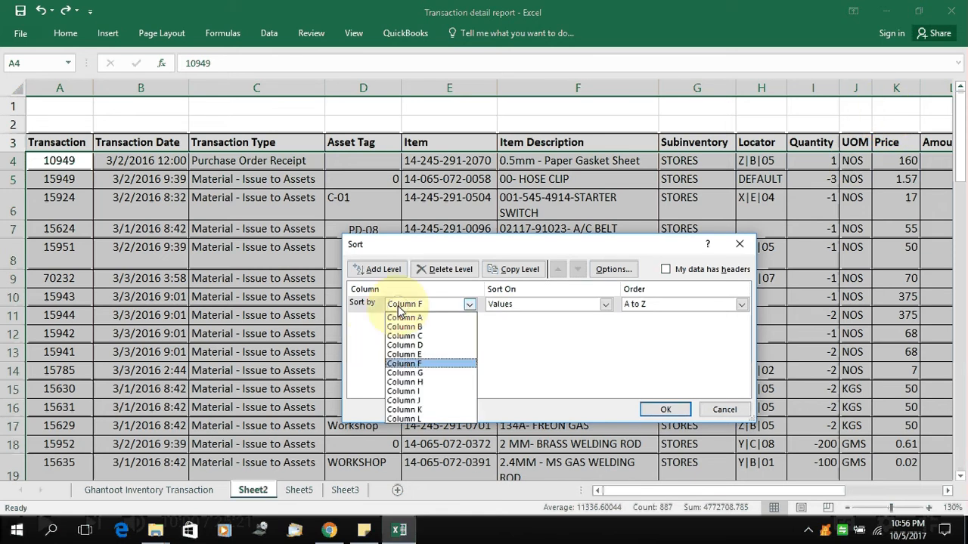
pyautogui.click(418, 410)
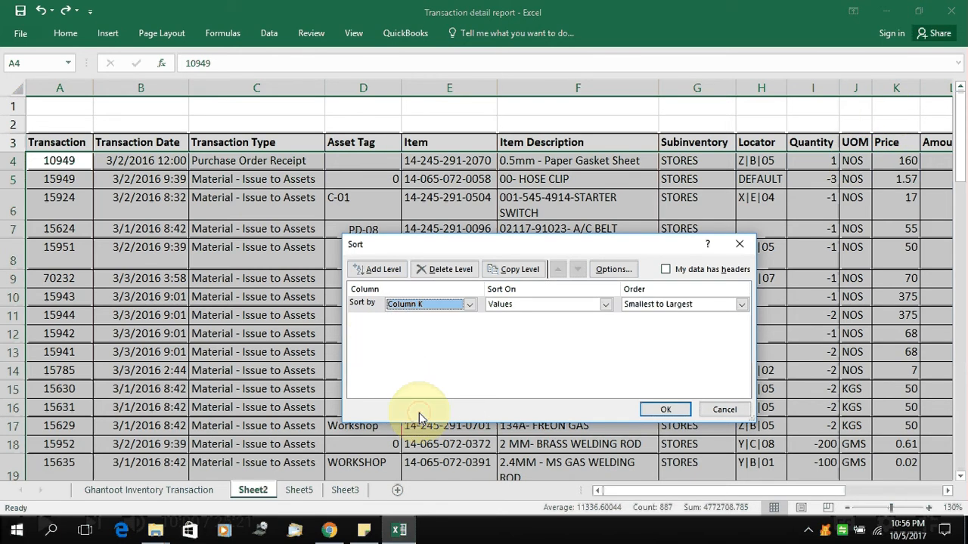
pyautogui.click(656, 305)
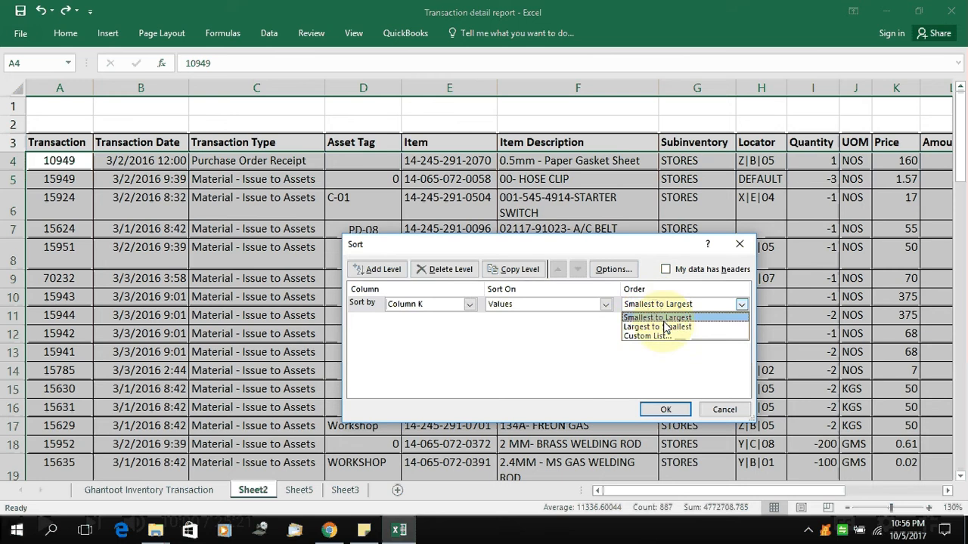
pyautogui.click(657, 326)
pyautogui.click(678, 414)
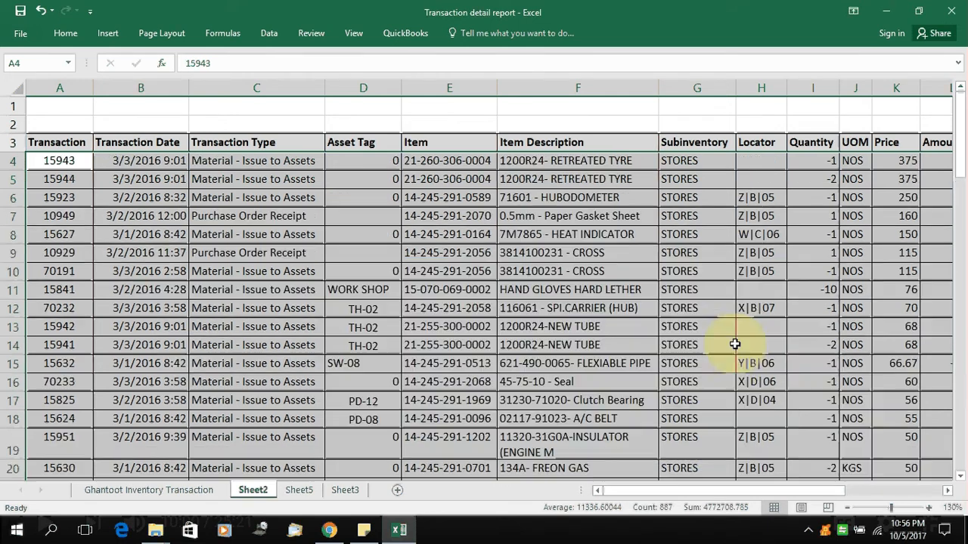
# Check the descending order of the Price column from the first record to the last, and return to the column's header area
pyautogui.click(888, 160)
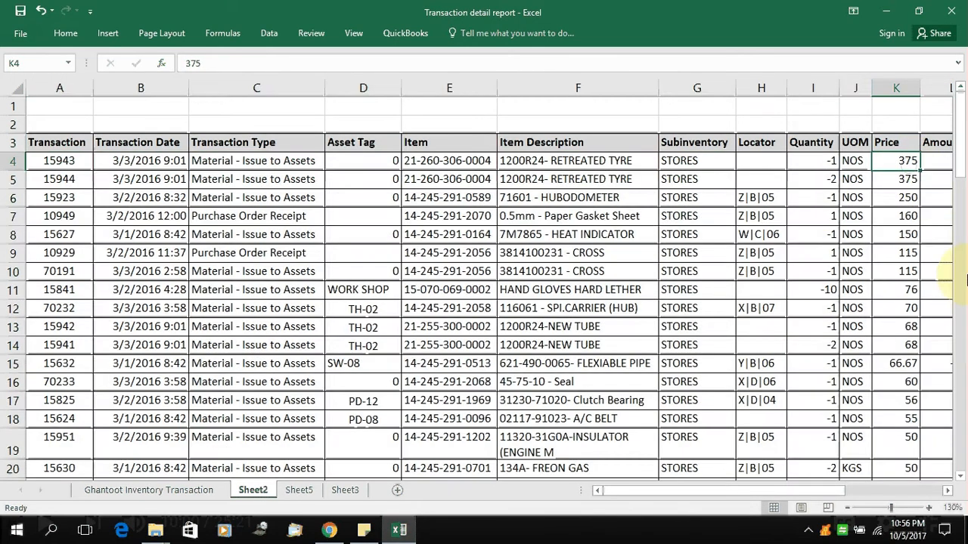
pyautogui.press('Down')
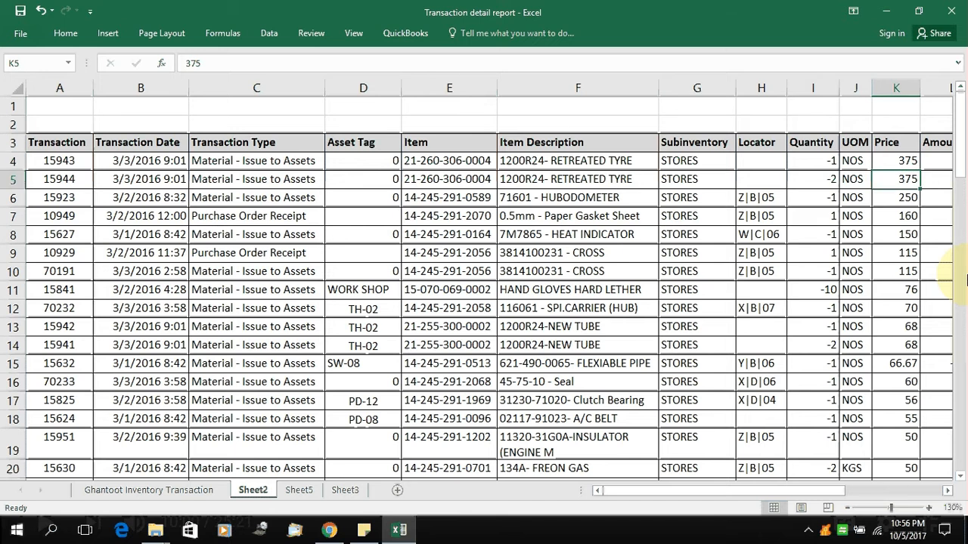
pyautogui.press('Down')
pyautogui.press('Down')
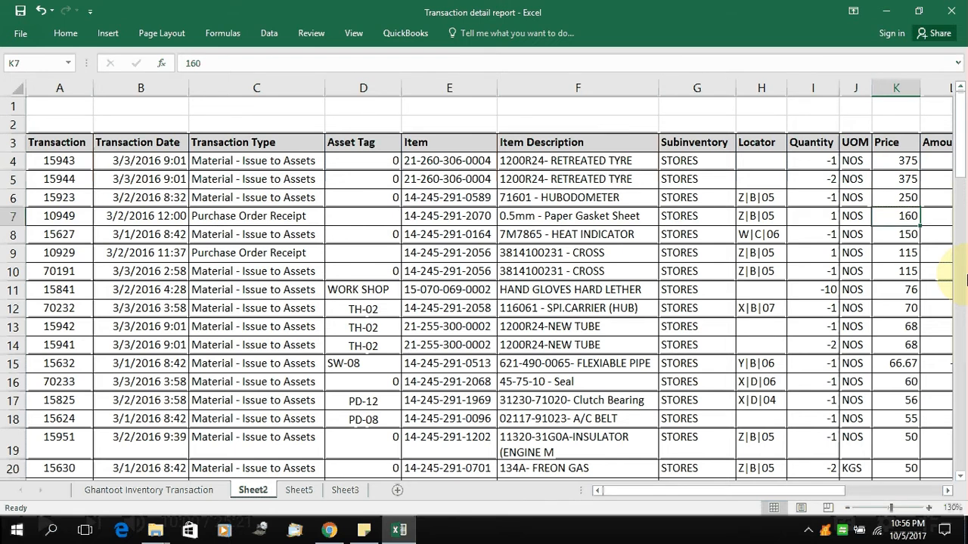
pyautogui.press('Down')
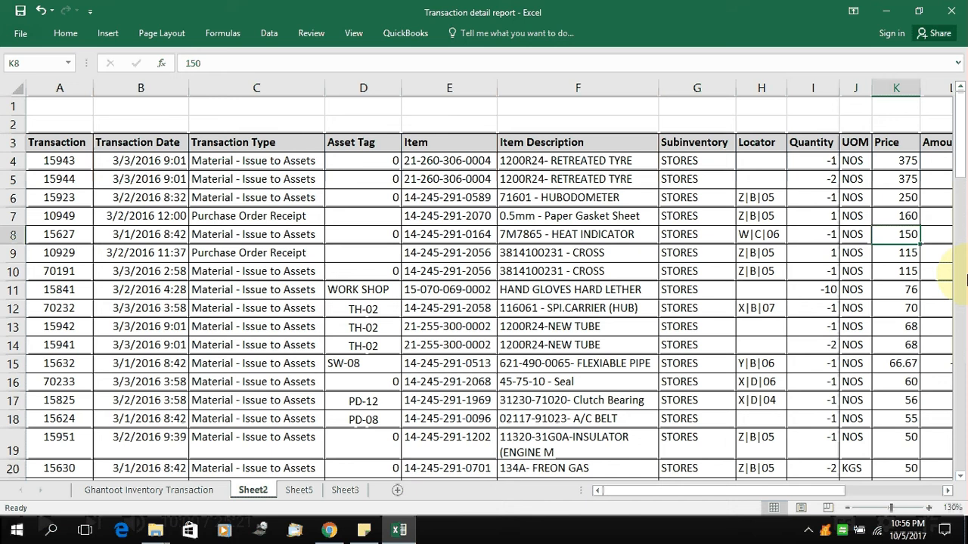
pyautogui.press('Down')
pyautogui.press('Down')
pyautogui.press('Down')
pyautogui.press('Down')
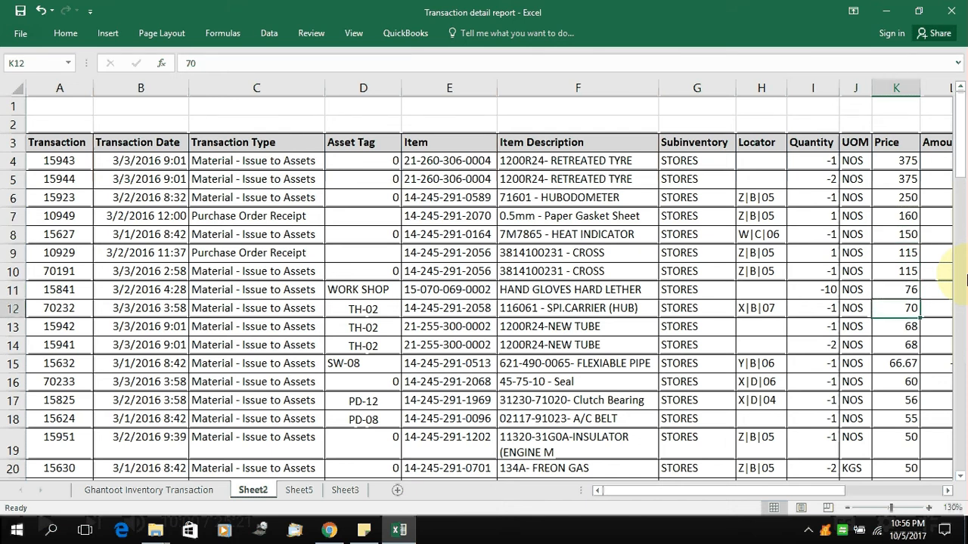
pyautogui.press('Down')
pyautogui.press('Down')
pyautogui.press('Down')
pyautogui.press('Down')
pyautogui.press('Down')
pyautogui.press('Down')
pyautogui.press('Down')
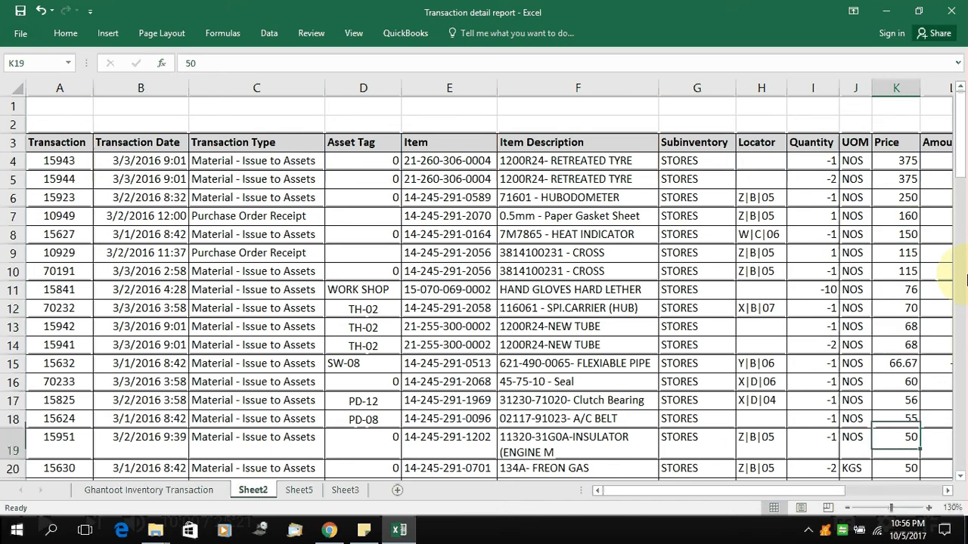
pyautogui.press('Down')
pyautogui.press('Down')
pyautogui.press('Down')
pyautogui.press('Down')
pyautogui.press('Down')
pyautogui.press('Down')
pyautogui.press('Down')
pyautogui.press('Down')
pyautogui.press('Down')
pyautogui.press('Down')
pyautogui.press('Down')
pyautogui.press('Down')
pyautogui.press('Down')
pyautogui.press('Down')
pyautogui.press('Down')
pyautogui.press('Down')
pyautogui.press('Down')
pyautogui.press('Down')
pyautogui.press('Down')
pyautogui.press('Down')
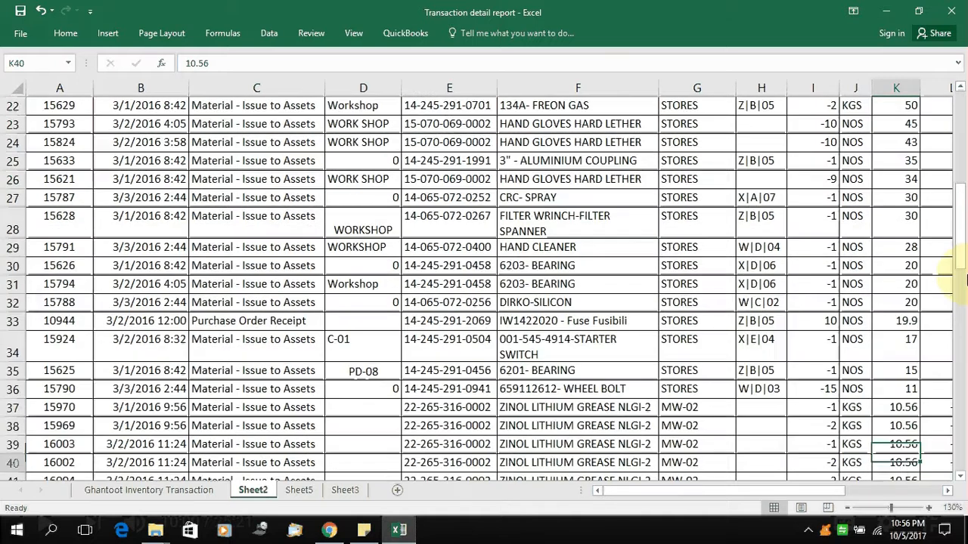
pyautogui.press('Down')
pyautogui.press('Down')
pyautogui.press('Down')
pyautogui.press('Down')
pyautogui.press('Down')
pyautogui.press('Down')
pyautogui.press('Down')
pyautogui.press('Down')
pyautogui.press('Down')
pyautogui.press('Down')
pyautogui.press('Down')
pyautogui.press('Down')
pyautogui.press('Down')
pyautogui.press('Down')
pyautogui.press('Down')
pyautogui.press('Down')
pyautogui.press('Down')
pyautogui.press('Down')
pyautogui.press('Down')
pyautogui.press('Down')
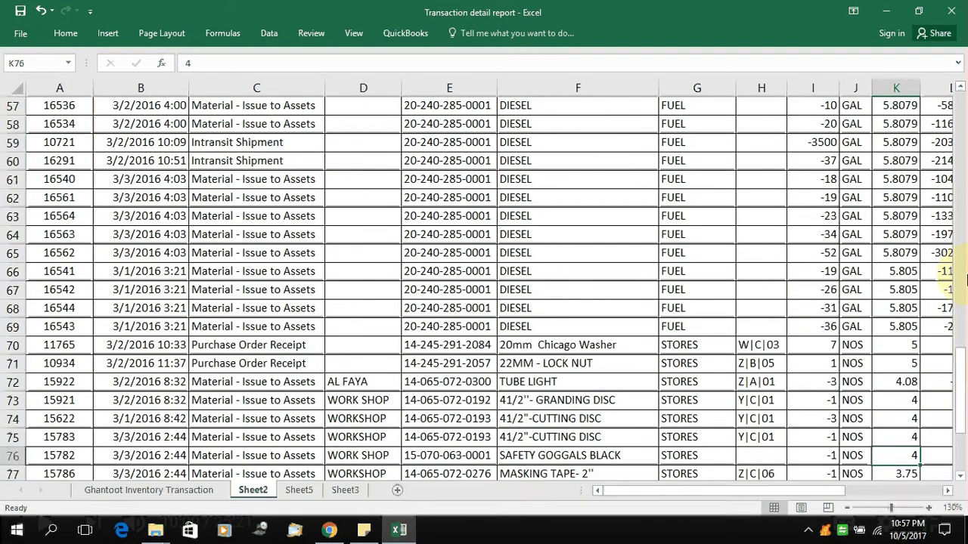
pyautogui.press('Down')
pyautogui.press('Down')
pyautogui.press('Down')
pyautogui.press('Down')
pyautogui.press('Down')
pyautogui.press('Down')
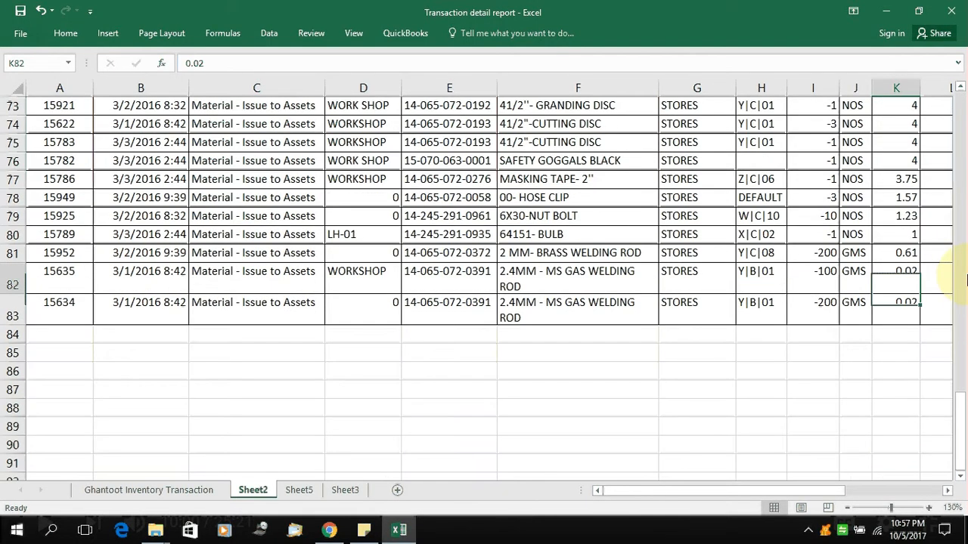
pyautogui.press('Down')
pyautogui.press('Up')
pyautogui.press('Up')
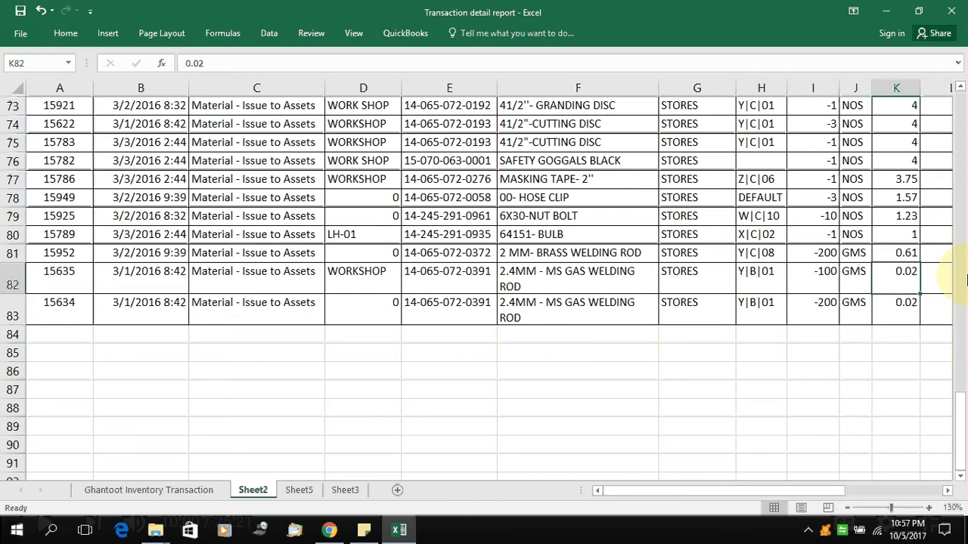
pyautogui.press('Up')
pyautogui.press('Up')
pyautogui.press('Up')
pyautogui.press('Up')
pyautogui.press('Up')
pyautogui.press('Up')
pyautogui.press('Up')
pyautogui.press('Up')
pyautogui.press('Up')
pyautogui.press('Up')
pyautogui.press('Up')
pyautogui.press('Up')
pyautogui.press('Up')
pyautogui.press('Up')
pyautogui.press('Up')
pyautogui.press('Up')
pyautogui.press('Up')
pyautogui.press('Up')
pyautogui.press('Up')
pyautogui.press('Up')
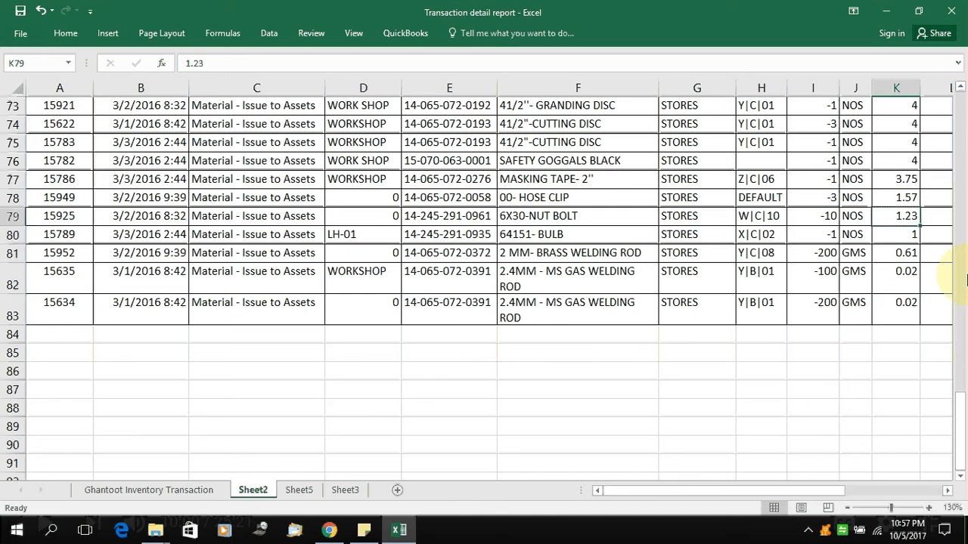
pyautogui.press('Up')
pyautogui.press('Up')
pyautogui.press('Up')
pyautogui.press('Up')
pyautogui.press('Up')
pyautogui.press('Up')
pyautogui.press('Up')
pyautogui.press('Up')
pyautogui.press('Up')
pyautogui.press('Up')
pyautogui.press('Up')
pyautogui.press('Up')
pyautogui.press('Up')
pyautogui.press('Up')
pyautogui.press('Up')
pyautogui.press('Up')
pyautogui.press('Up')
pyautogui.press('Up')
pyautogui.press('Up')
pyautogui.press('Up')
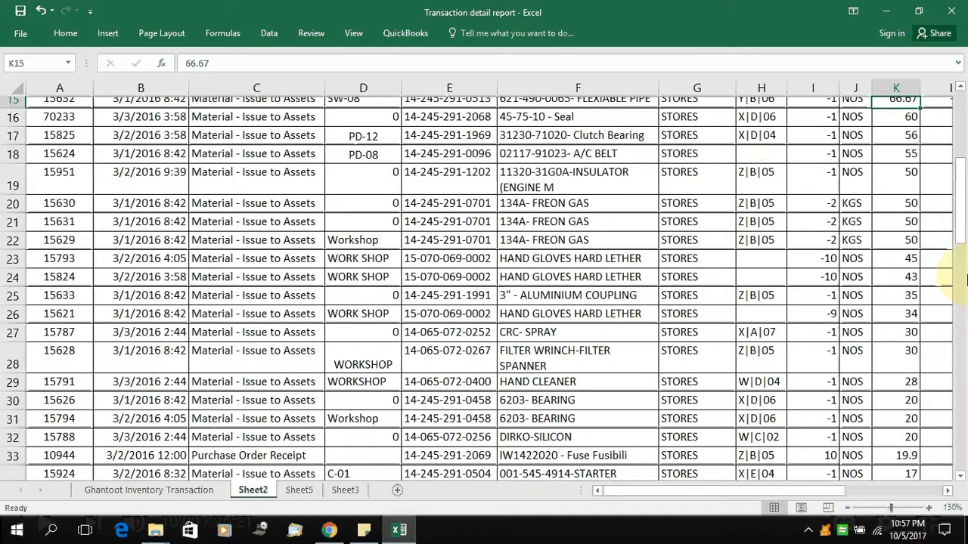
pyautogui.press('Up')
pyautogui.press('Up')
pyautogui.press('Up')
pyautogui.press('Up')
pyautogui.press('Up')
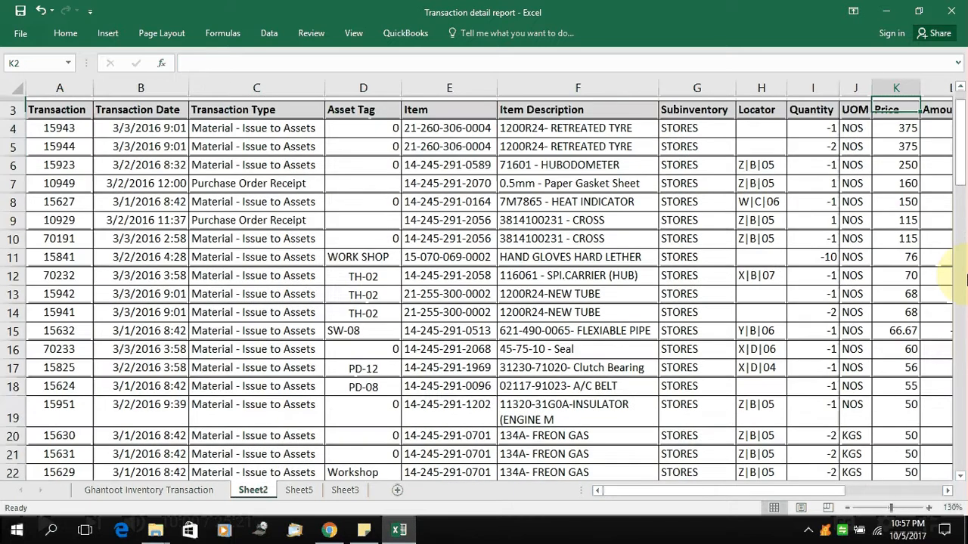
# Examine the first record's Price and Amount, and the field values of the 0.5mm - Paper Gasket Sheet record in row 7
pyautogui.press('Down')
pyautogui.press('Down')
pyautogui.press('Right')
pyautogui.press('Left')
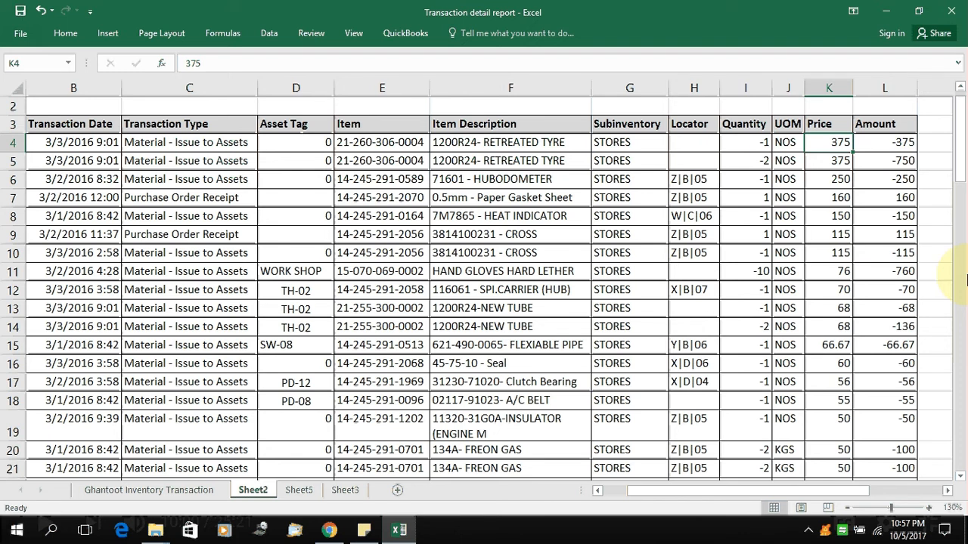
pyautogui.press('Down')
pyautogui.press('Down')
pyautogui.press('Down')
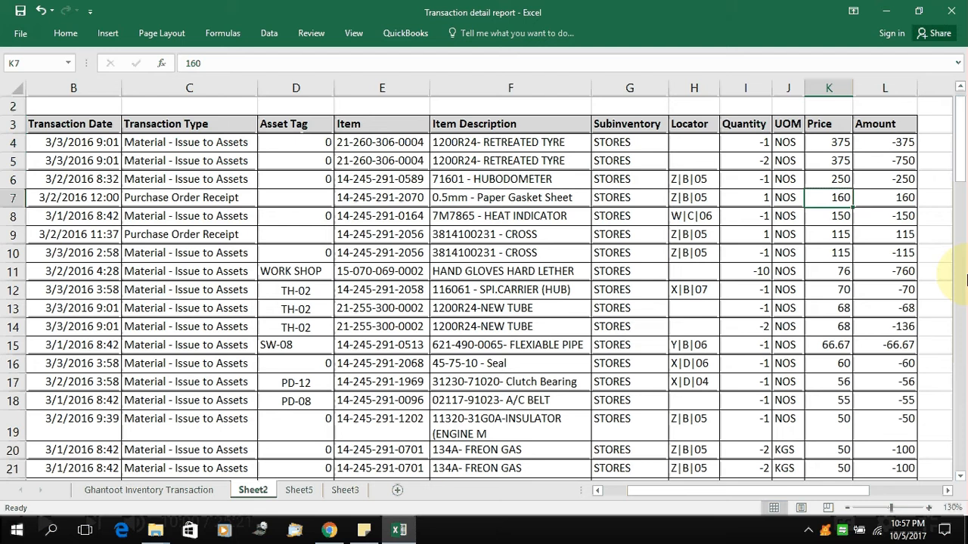
pyautogui.press('Left')
pyautogui.press('Left')
pyautogui.press('Left')
pyautogui.press('Left')
pyautogui.press('Left')
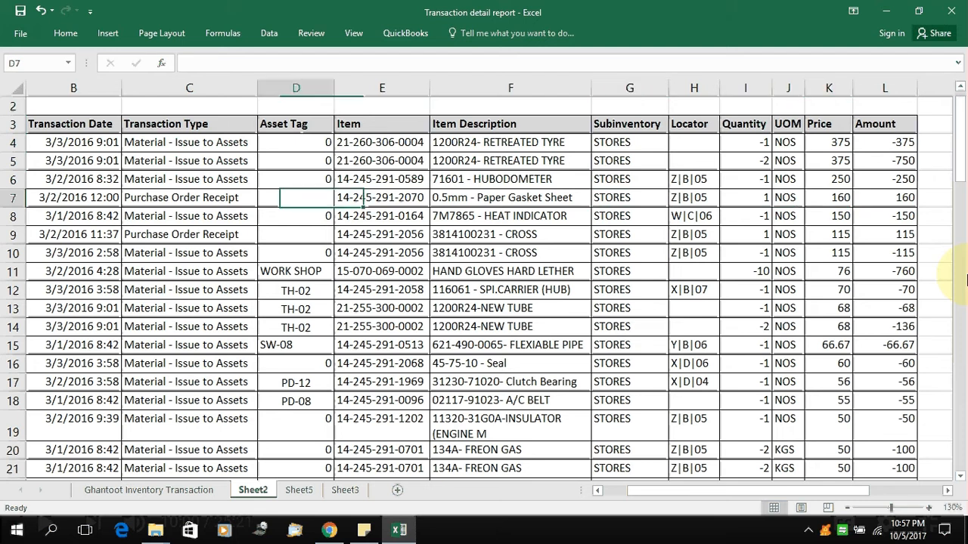
pyautogui.press('Right')
pyautogui.press('Right')
pyautogui.press('Right')
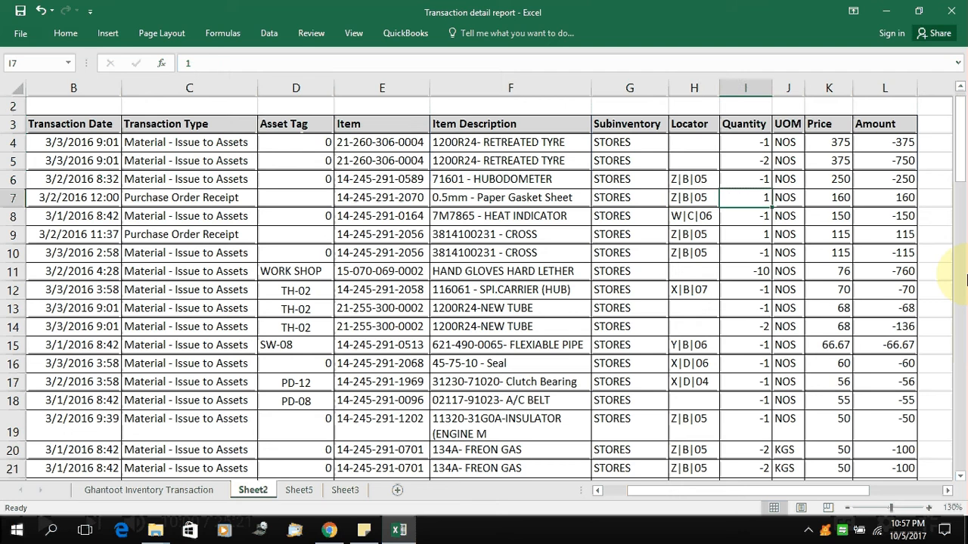
pyautogui.press('Left')
pyautogui.press('Left')
pyautogui.press('Left')
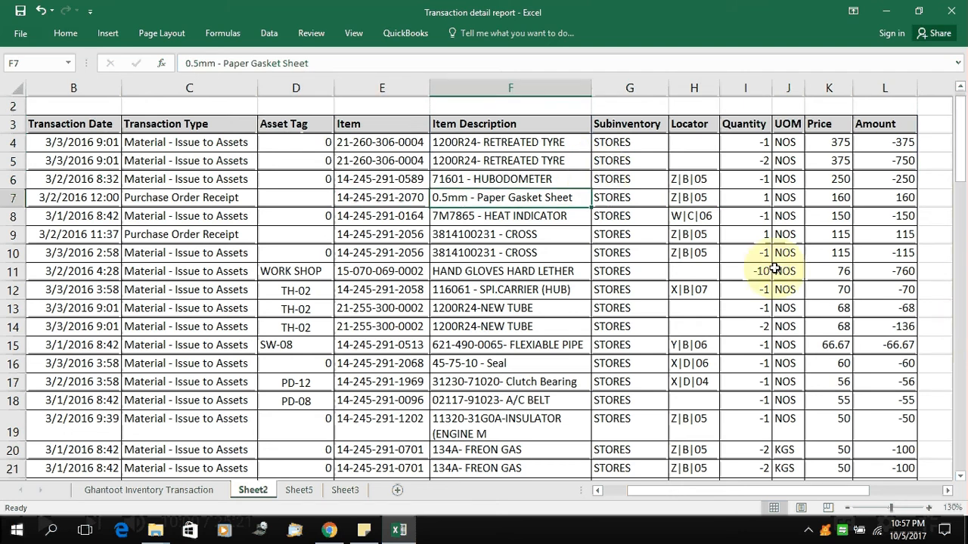
# Fill the 1200R24-NEW TUBE cell F13 and the 11320-31G0A-INSULATOR cell F19 with light orange
pyautogui.click(497, 309)
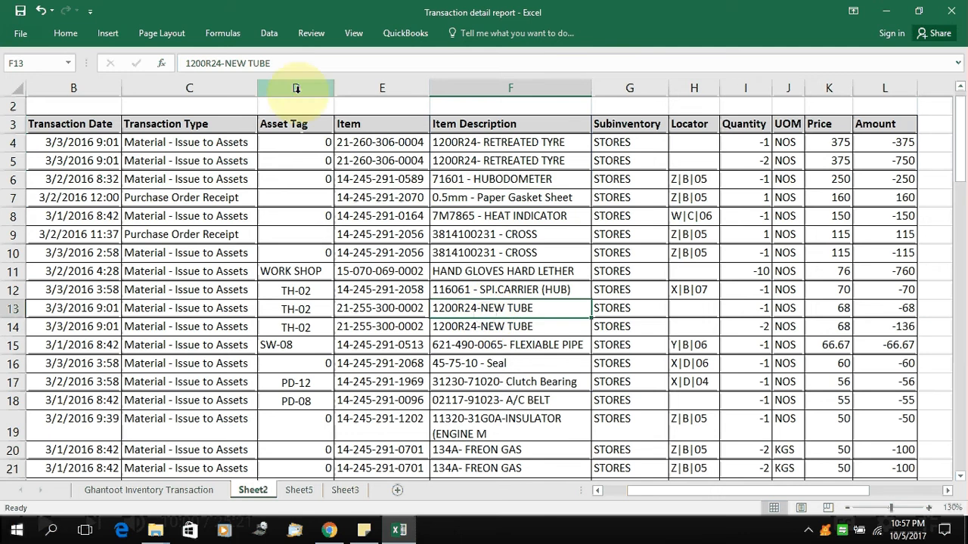
pyautogui.click(66, 34)
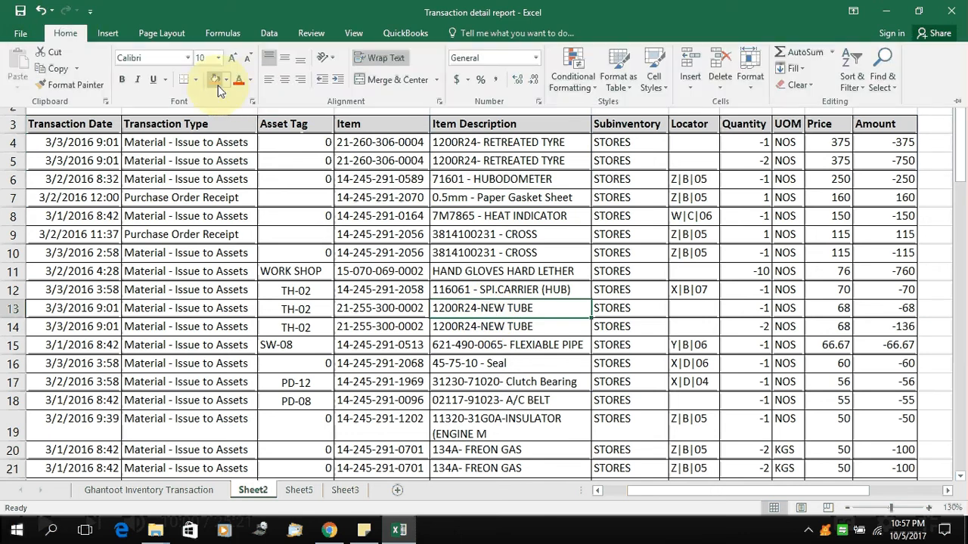
pyautogui.click(216, 84)
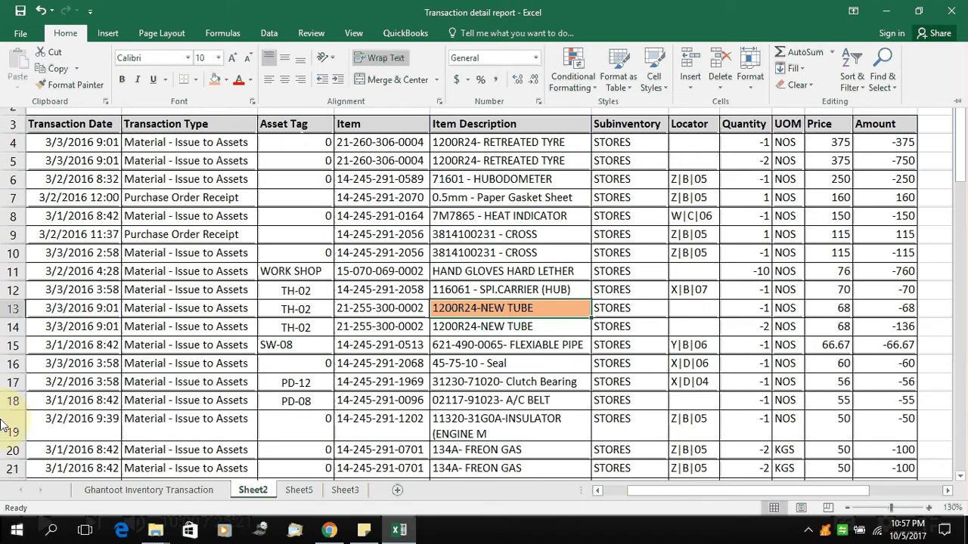
pyautogui.click(514, 369)
pyautogui.moveTo(514, 364); pyautogui.dragTo(524, 376)
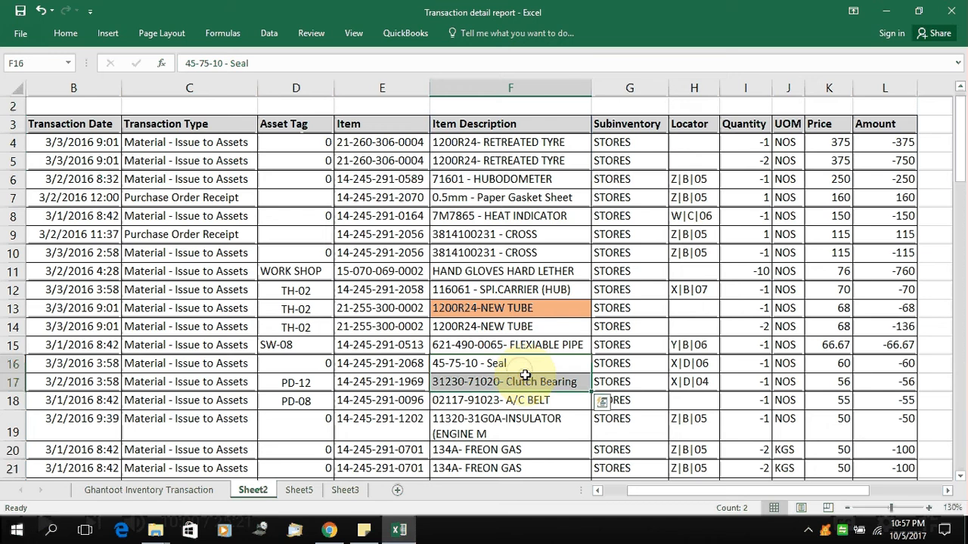
pyautogui.click(529, 421)
pyautogui.press('F4')
# Repeat the light orange fill on the 7M7865 - HEAT INDICATOR cell F8 and the RETREATED TYRE cell F5
pyautogui.press('Up')
pyautogui.press('Up')
pyautogui.press('Up')
pyautogui.press('Up')
pyautogui.press('Up')
pyautogui.press('Up')
pyautogui.press('Up')
pyautogui.press('Up')
pyautogui.press('Up')
pyautogui.press('Up')
pyautogui.press('Up')
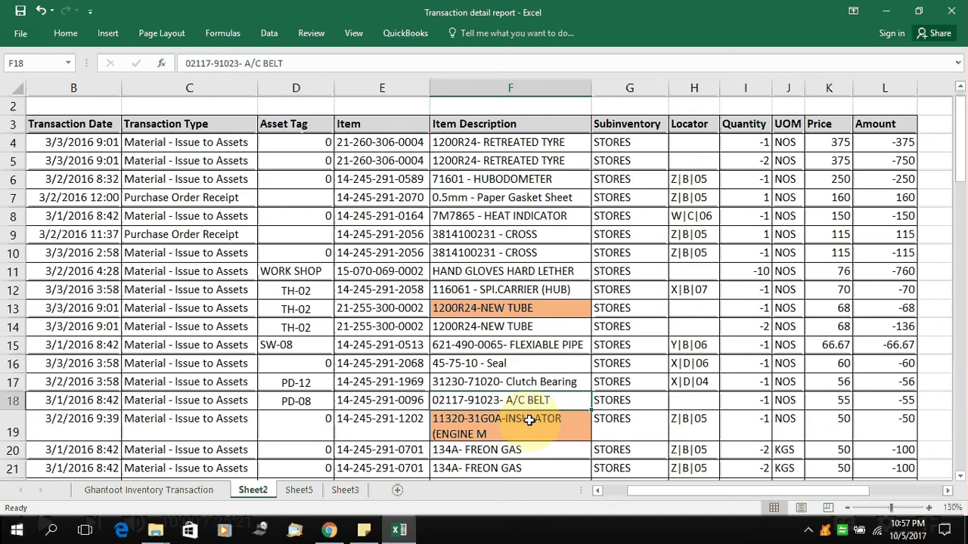
pyautogui.press('F4')
pyautogui.press('Up')
pyautogui.press('Up')
pyautogui.press('Up')
pyautogui.press('F4')
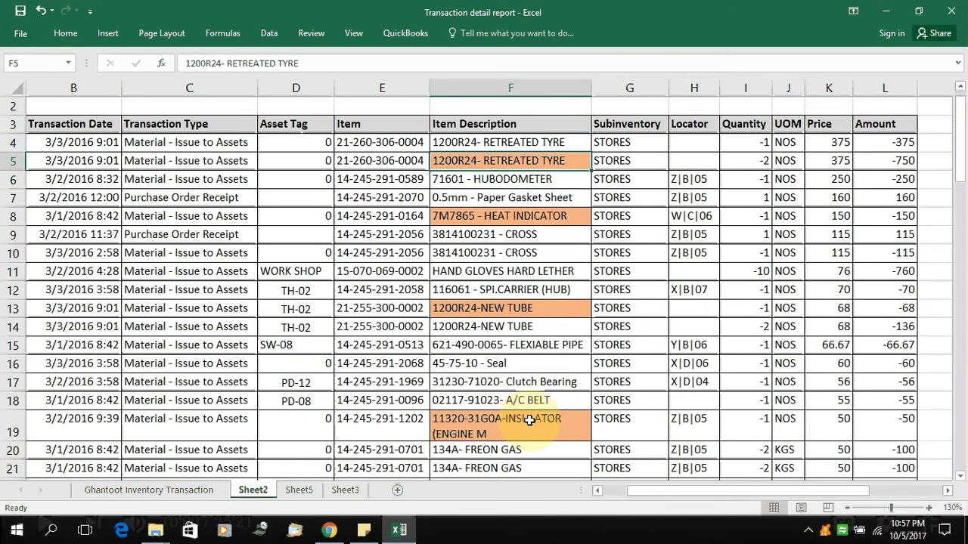
# Repeat the light orange fill on the HAND GLOVES HARD LETHER cell F26
pyautogui.press('Down')
pyautogui.press('Down')
pyautogui.press('Down')
pyautogui.press('Down')
pyautogui.press('Down')
pyautogui.press('Down')
pyautogui.press('Down')
pyautogui.press('Down')
pyautogui.press('Down')
pyautogui.press('Down')
pyautogui.press('Down')
pyautogui.press('Down')
pyautogui.press('Down')
pyautogui.press('Down')
pyautogui.press('Down')
pyautogui.press('Down')
pyautogui.press('Down')
pyautogui.press('Down')
pyautogui.press('Down')
pyautogui.press('Down')
pyautogui.click(529, 421)
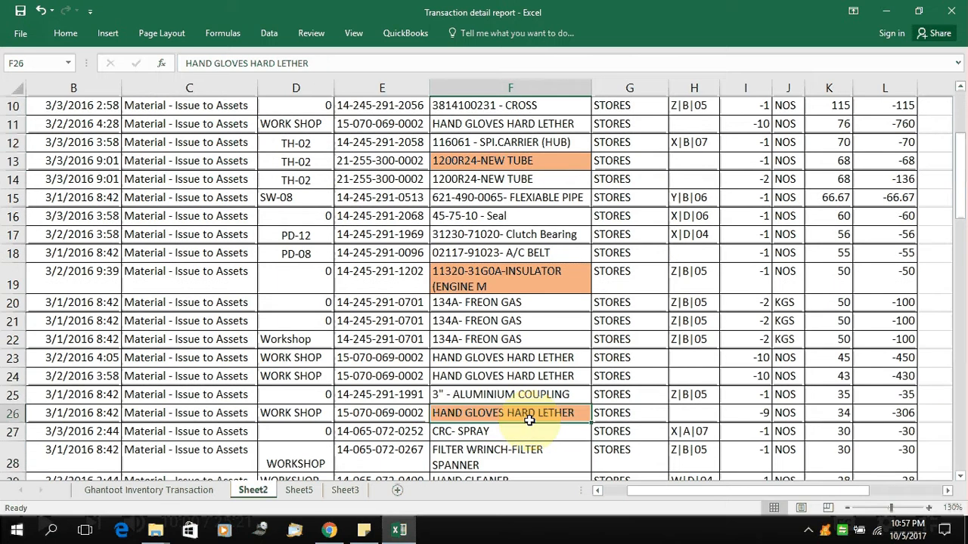
# Fill the 45-75-10 - Seal cell F16 with yellow and collapse the ribbon
pyautogui.scroll(3, 332, 295)
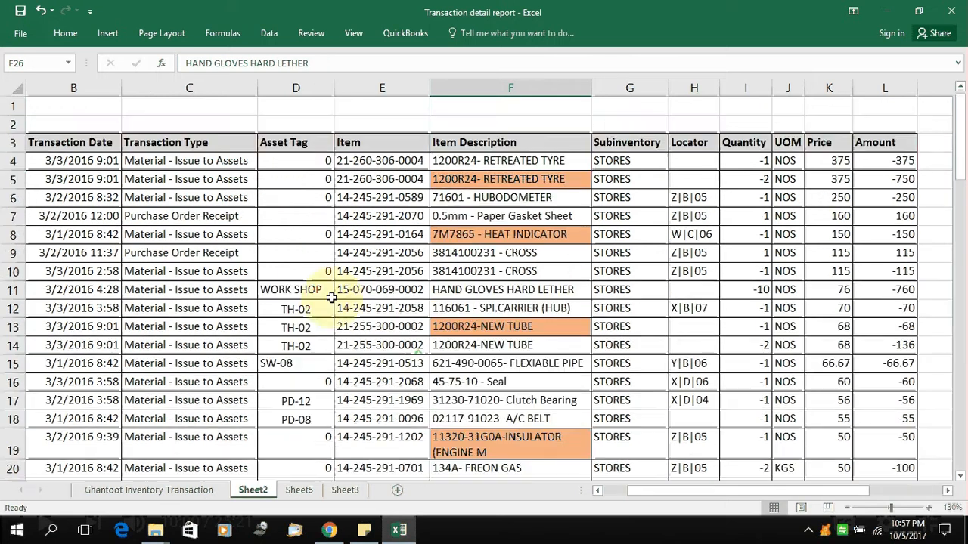
pyautogui.click(62, 36)
pyautogui.click(507, 383)
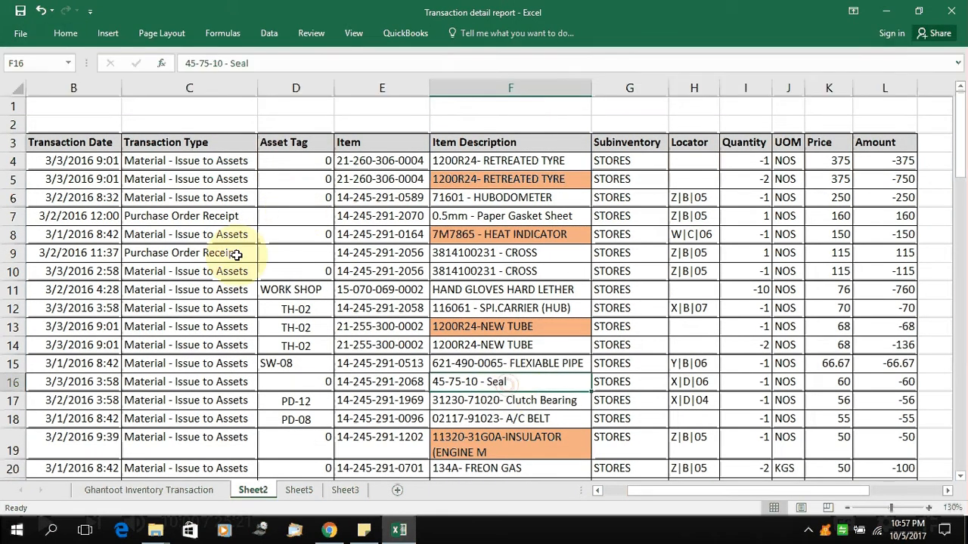
pyautogui.click(74, 35)
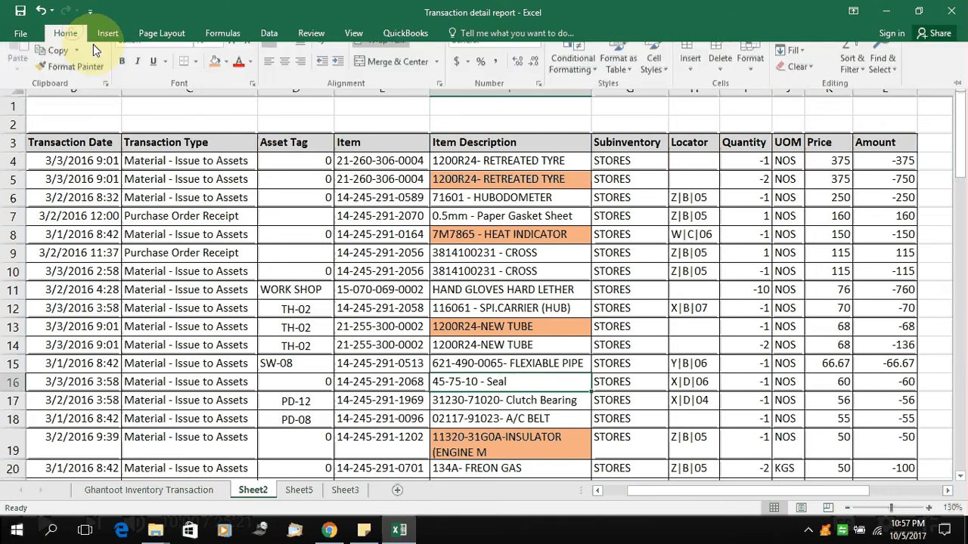
pyautogui.click(221, 83)
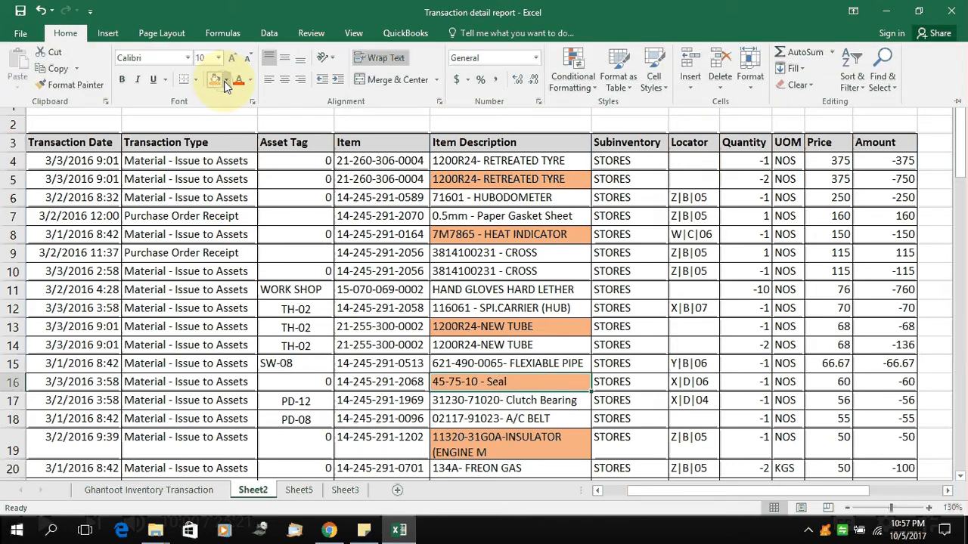
pyautogui.click(224, 81)
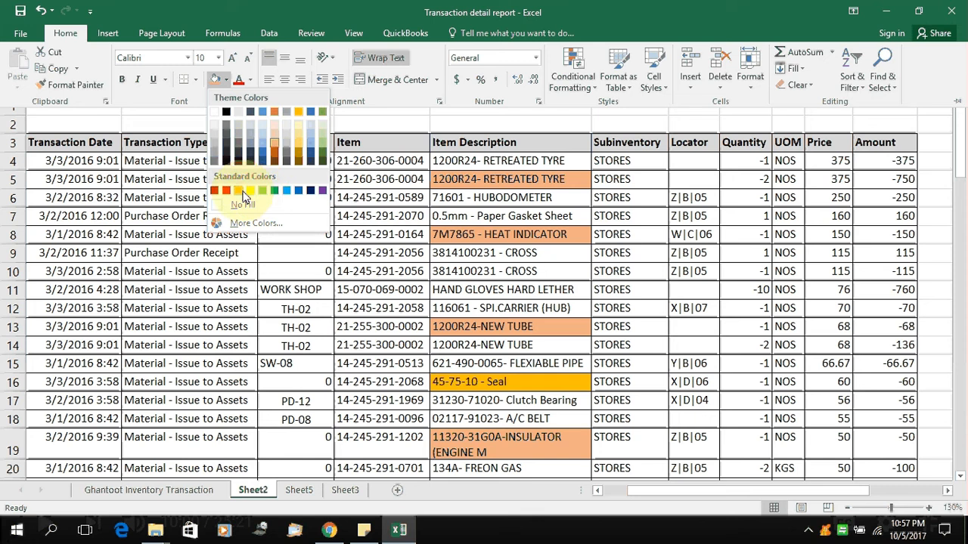
pyautogui.click(250, 191)
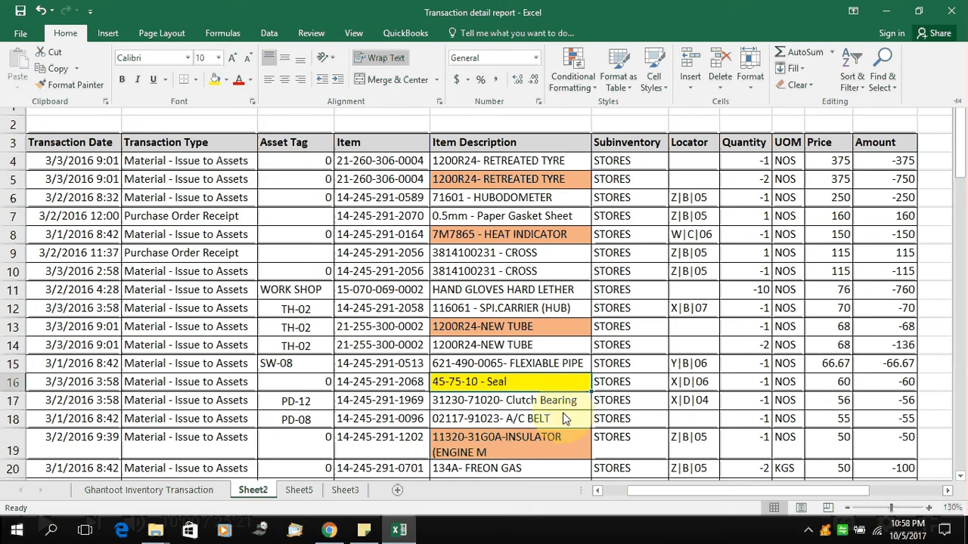
pyautogui.hotkey('ctrl', 'F1')
# Repeat the yellow fill on the HAND GLOVES HARD LETHER cell F11 and the 6203- BEARING cell F31
pyautogui.click(517, 288)
pyautogui.press('F4')
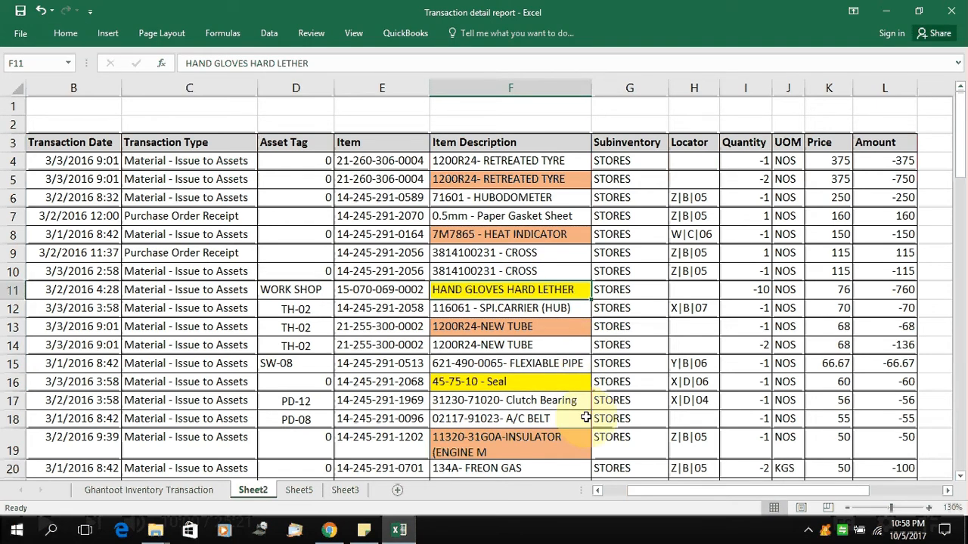
pyautogui.scroll(-4, 575, 408)
pyautogui.click(554, 400)
pyautogui.press('F4')
# Repeat the yellow fill on the 659112612- WHEEL BOLT cell F36 and the SYNIONIC ENGINE OIL 15W40 cell F45
pyautogui.scroll(-3, 555, 400)
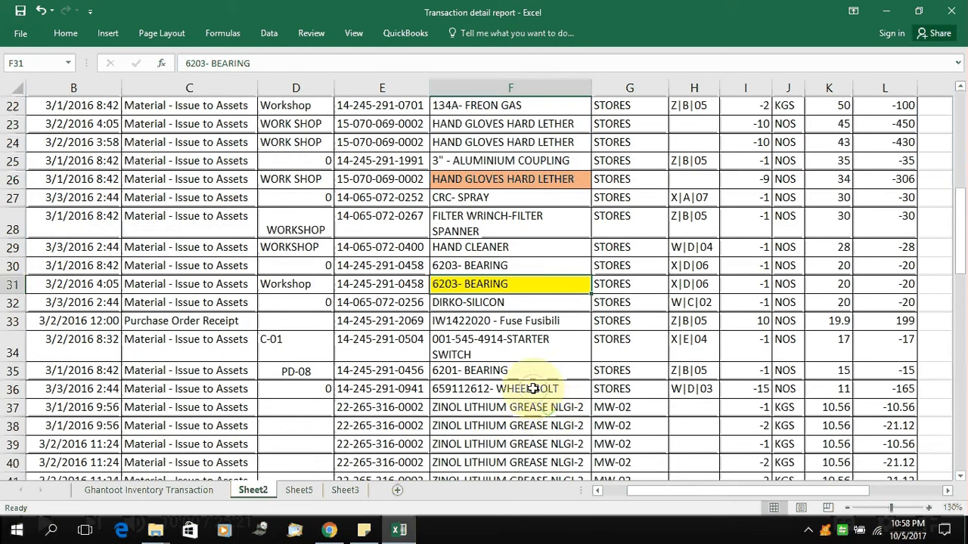
pyautogui.click(556, 393)
pyautogui.press('F4')
pyautogui.scroll(-2, 544, 393)
pyautogui.click(545, 376)
pyautogui.press('F4')
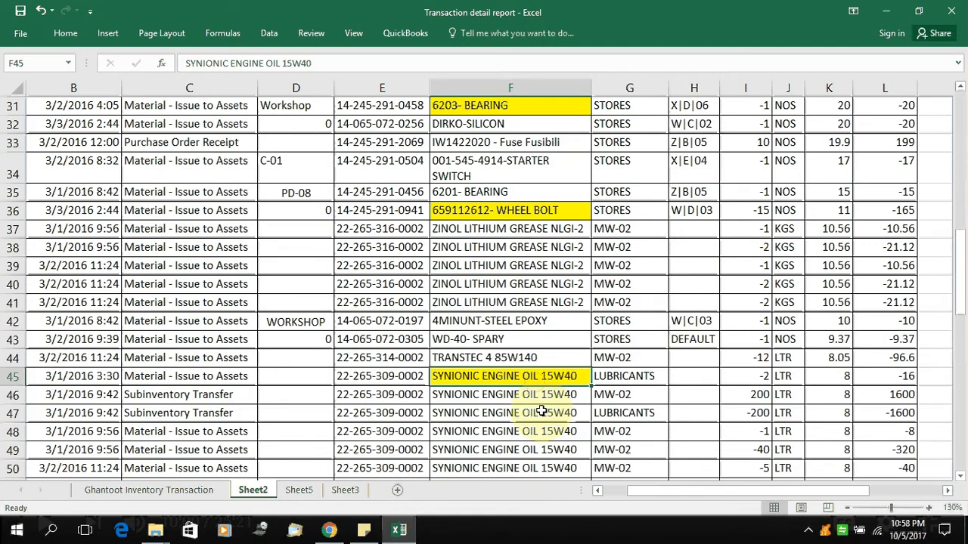
# Repeat the yellow fill on the DIESEL cells F56 and F67
pyautogui.scroll(-3, 542, 386)
pyautogui.click(527, 395)
pyautogui.press('F4')
pyautogui.scroll(-4, 527, 393)
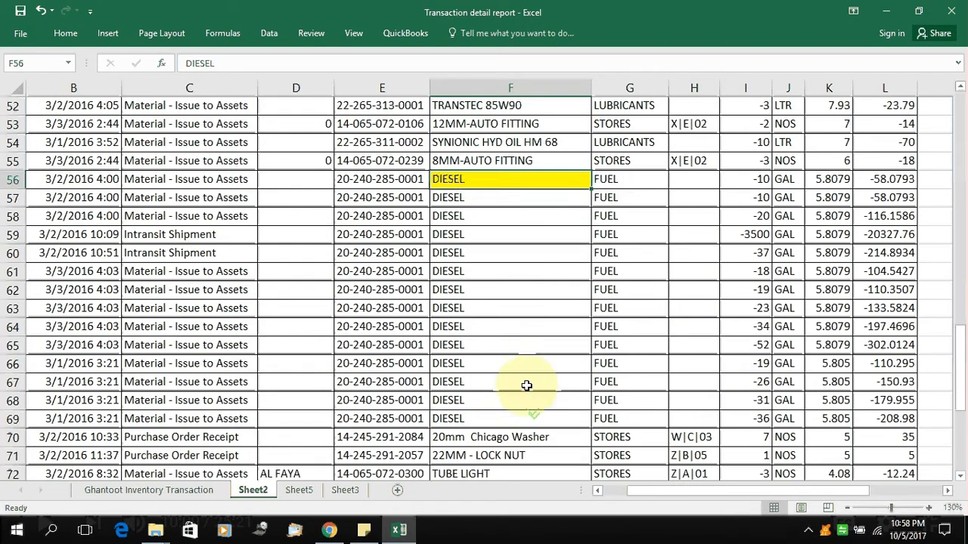
pyautogui.click(527, 383)
pyautogui.press('F4')
# Repeat the yellow fill on the 64151- BULB cell F80 and the 2.4MM - MS GAS WELDING ROD cells F82 and F83
pyautogui.scroll(-4, 527, 393)
pyautogui.click(522, 393)
pyautogui.press('F4')
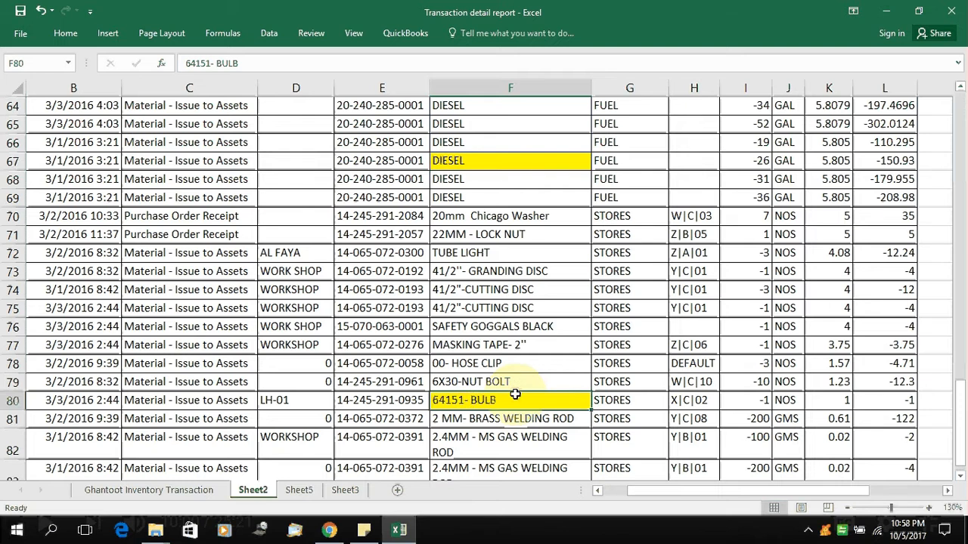
pyautogui.scroll(-5, 524, 382)
pyautogui.scroll(2, 527, 374)
pyautogui.click(569, 276)
pyautogui.press('F4')
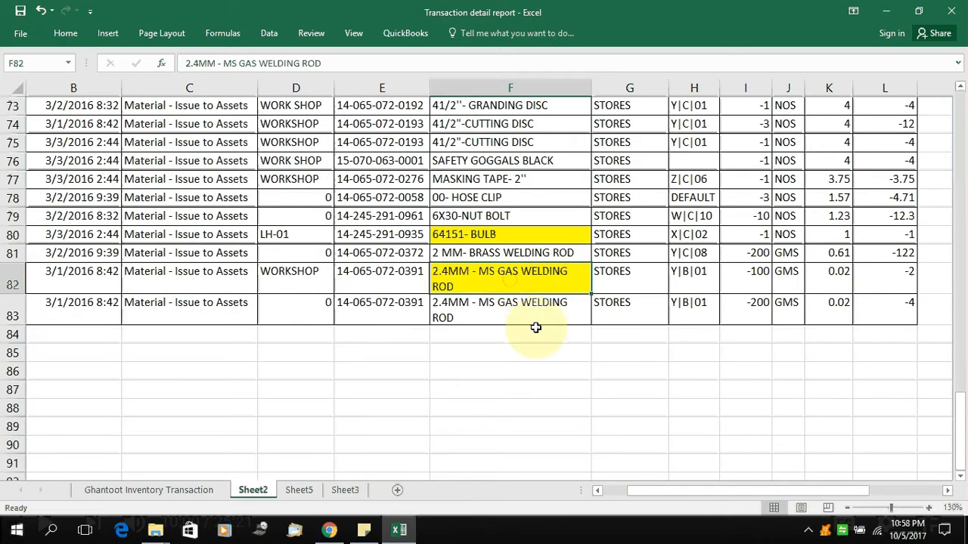
pyautogui.click(525, 309)
pyautogui.press('F4')
# Repeat the yellow fill on the DIESEL cell F63
pyautogui.scroll(7, 546, 391)
pyautogui.click(529, 309)
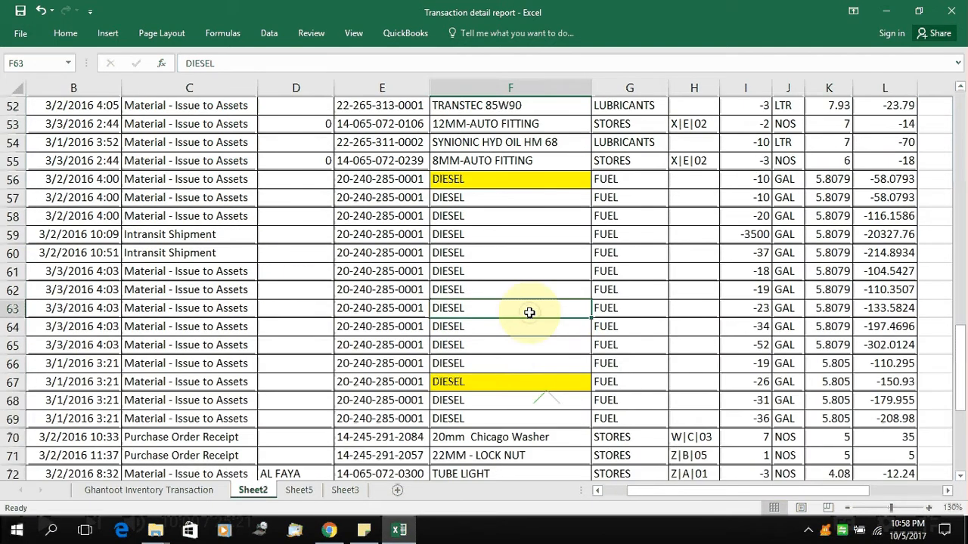
pyautogui.press('F4')
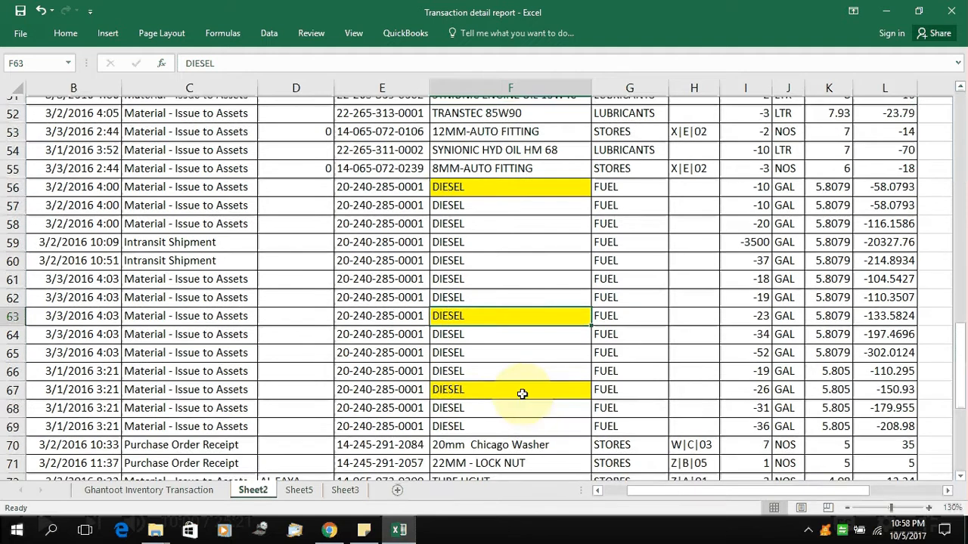
# Select all transaction records without the header row, from A4 to L83
pyautogui.scroll(16, 522, 391)
pyautogui.scroll(1, 521, 392)
pyautogui.click(473, 161)
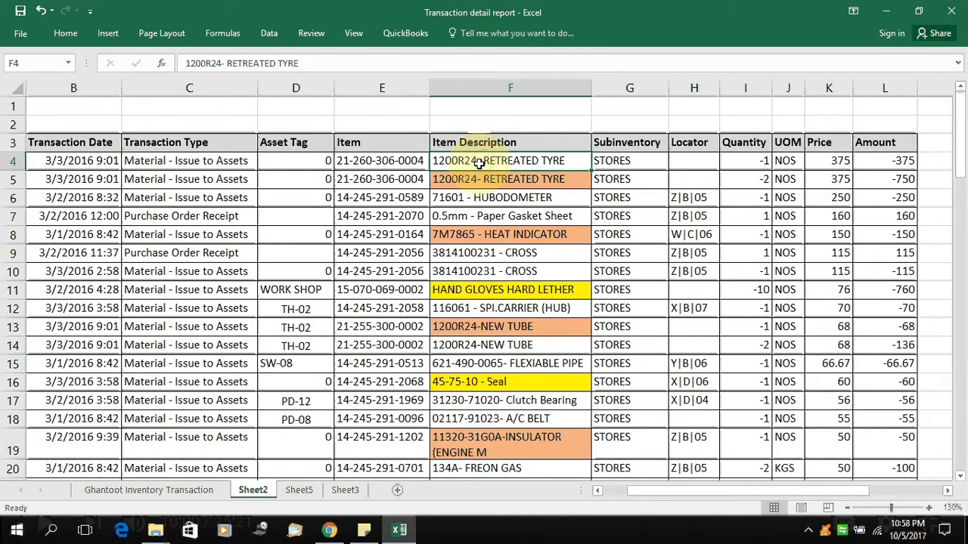
pyautogui.press('Left')
pyautogui.press('Left')
pyautogui.press('Left')
pyautogui.press('Left')
pyautogui.press('Left')
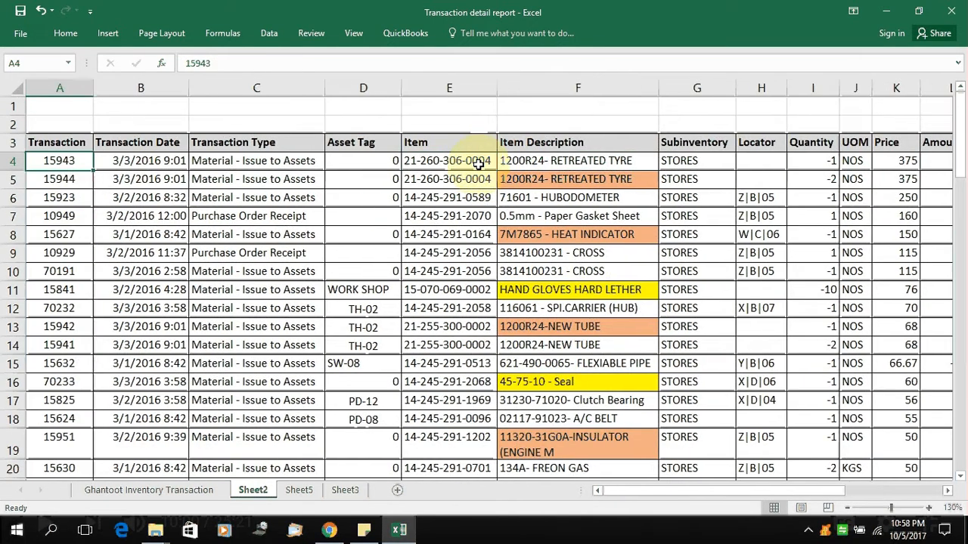
pyautogui.hotkey('ctrl', 'shift', 'Right')
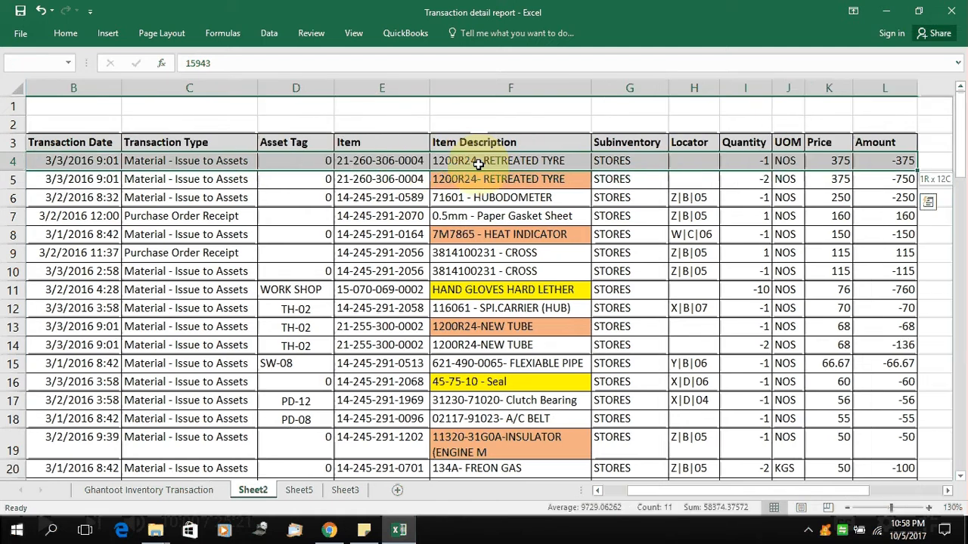
pyautogui.hotkey('ctrl', 'shift', 'Down')
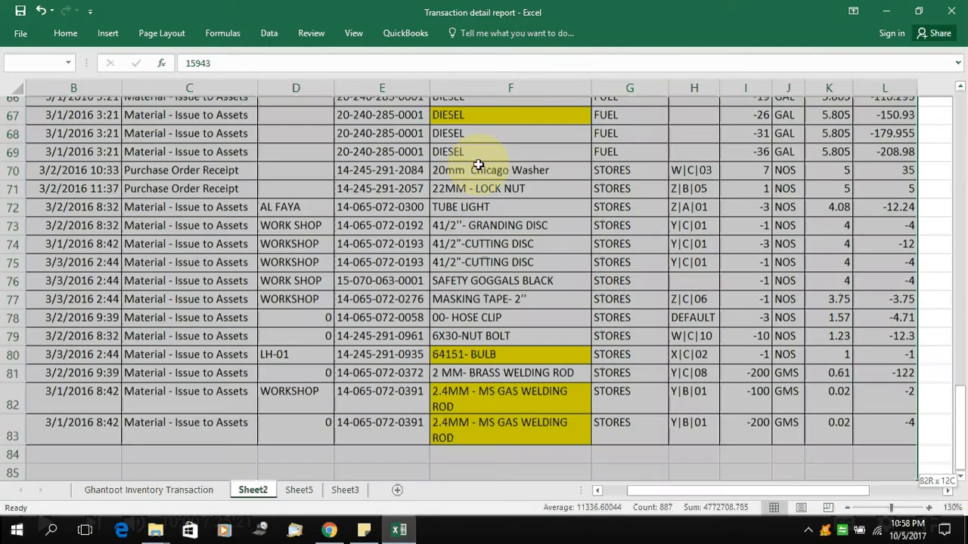
pyautogui.hotkey('shift', 'Up')
pyautogui.hotkey('shift', 'Down')
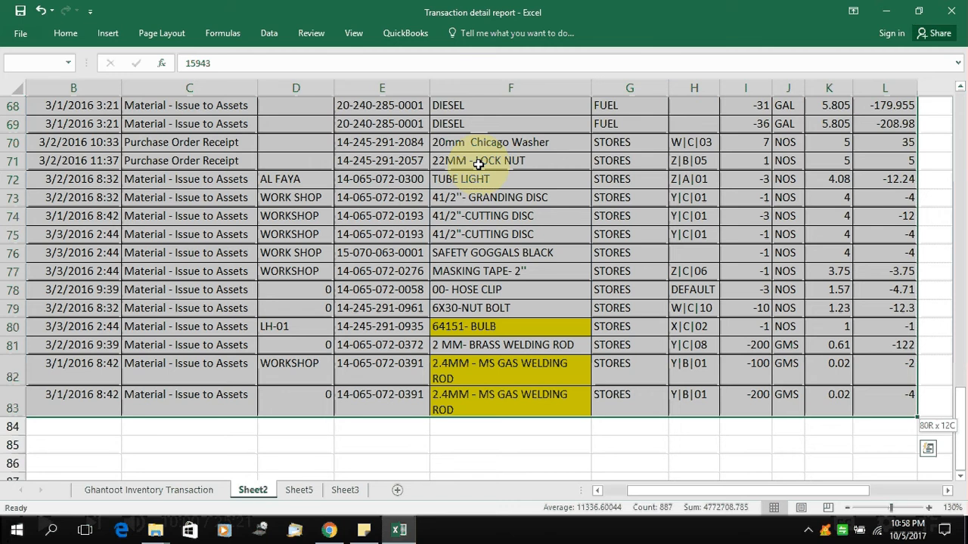
# Set up a custom sort of the selected records by Column F, sorting on Cell Color
pyautogui.click(65, 32)
pyautogui.click(867, 87)
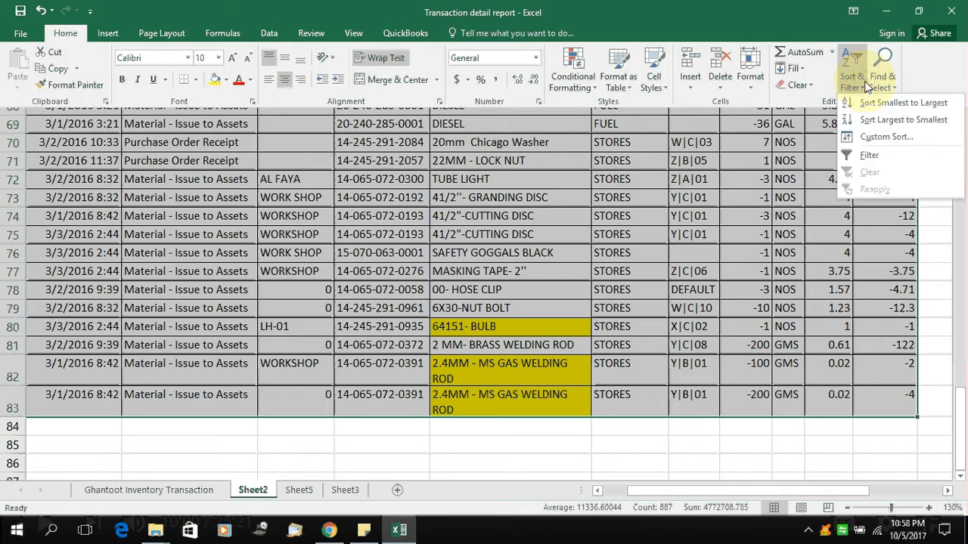
pyautogui.click(884, 138)
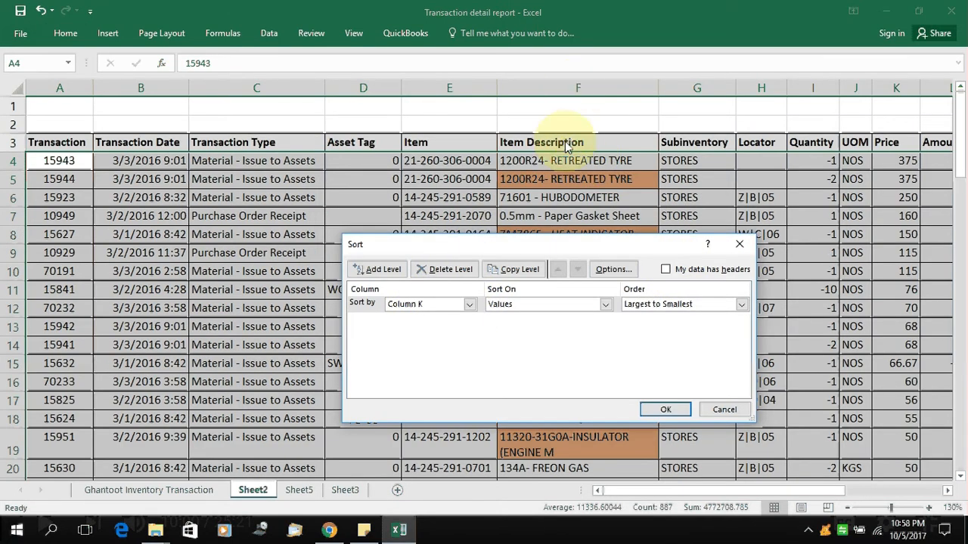
pyautogui.click(412, 305)
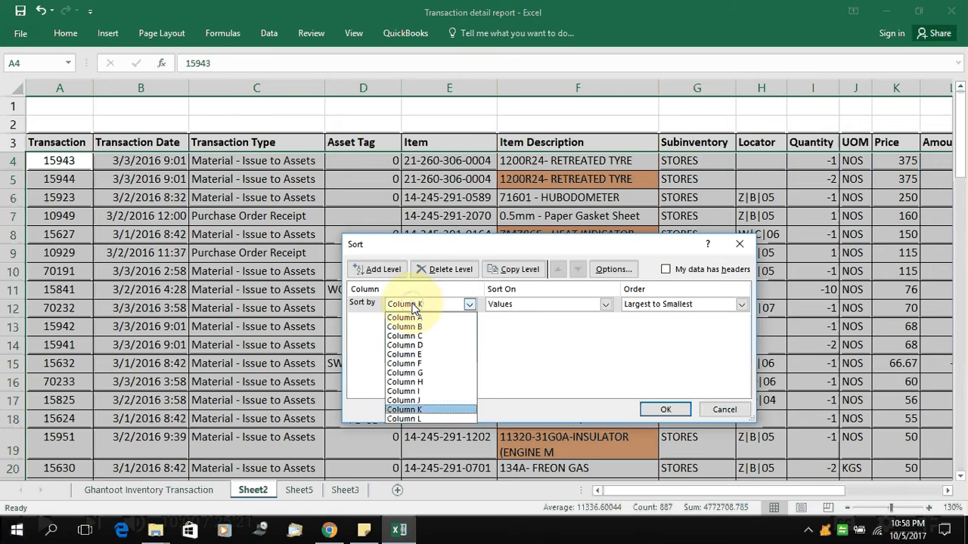
pyautogui.click(435, 366)
pyautogui.click(527, 306)
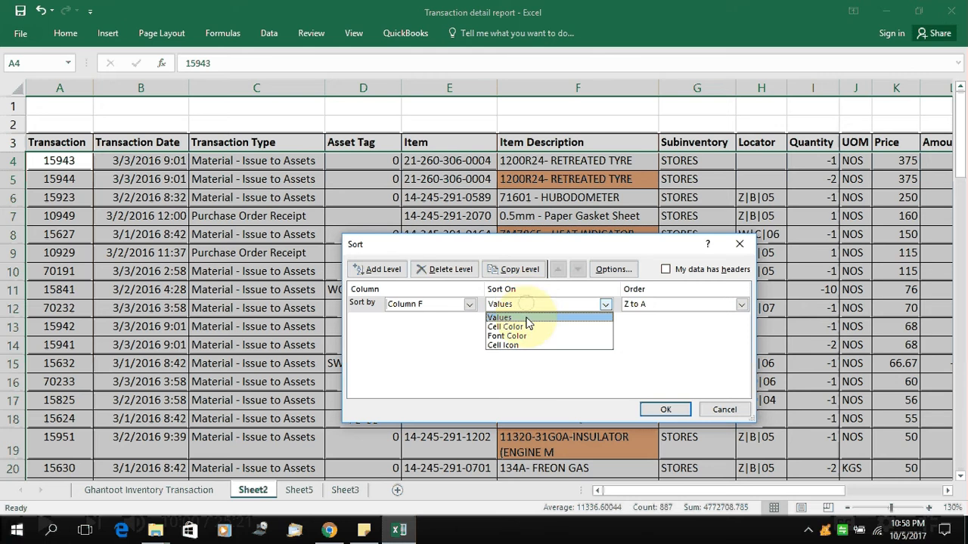
pyautogui.click(532, 326)
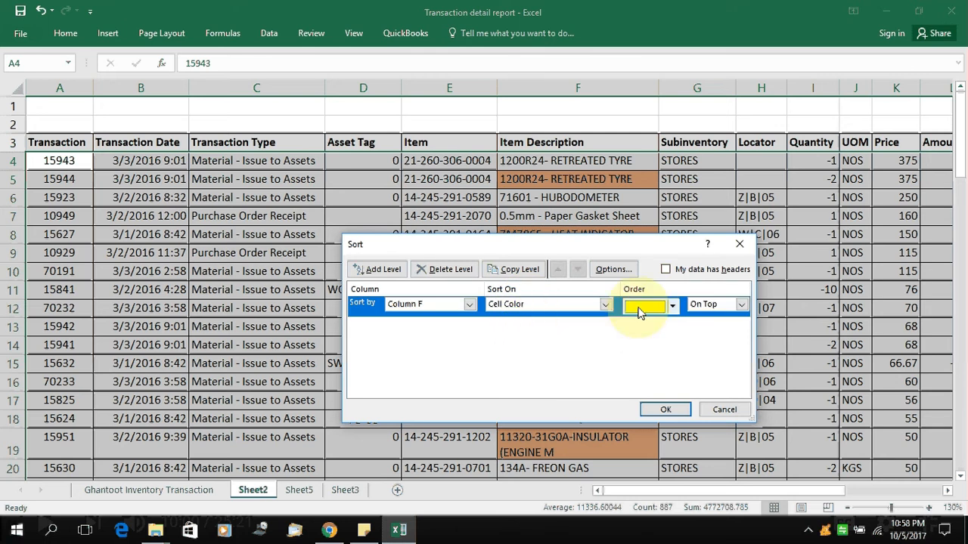
# Try the other available cell colours as the sort order for Column F, then return to yellow
pyautogui.click(672, 306)
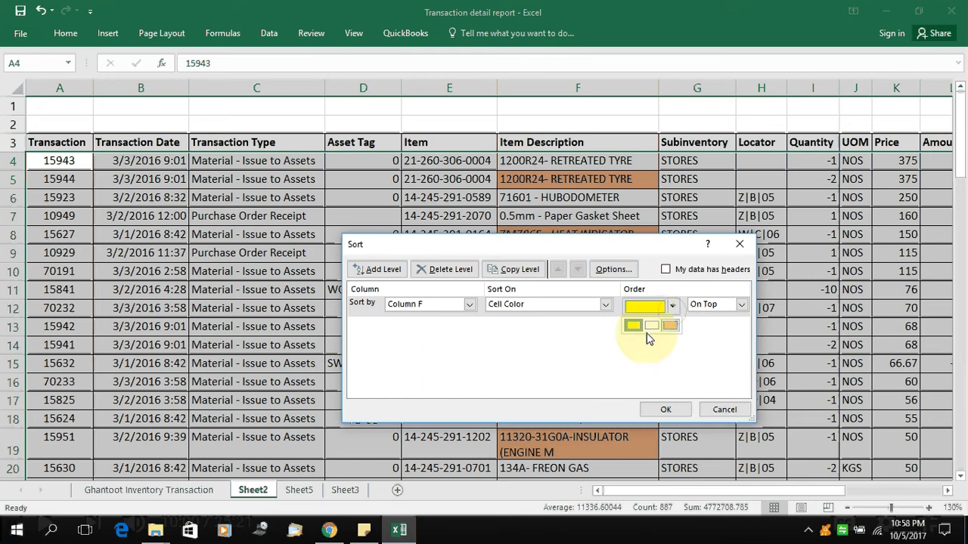
pyautogui.click(654, 325)
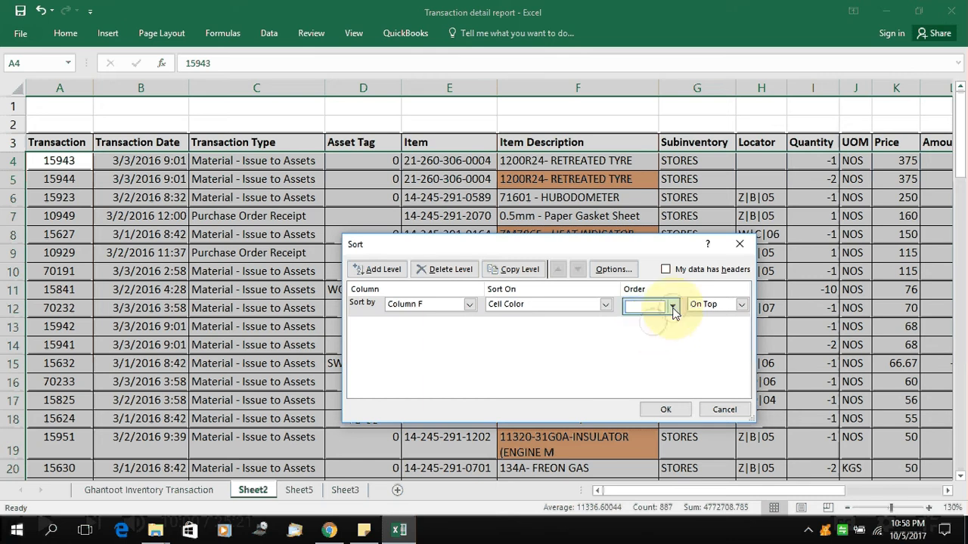
pyautogui.click(672, 305)
pyautogui.click(649, 325)
pyautogui.click(675, 307)
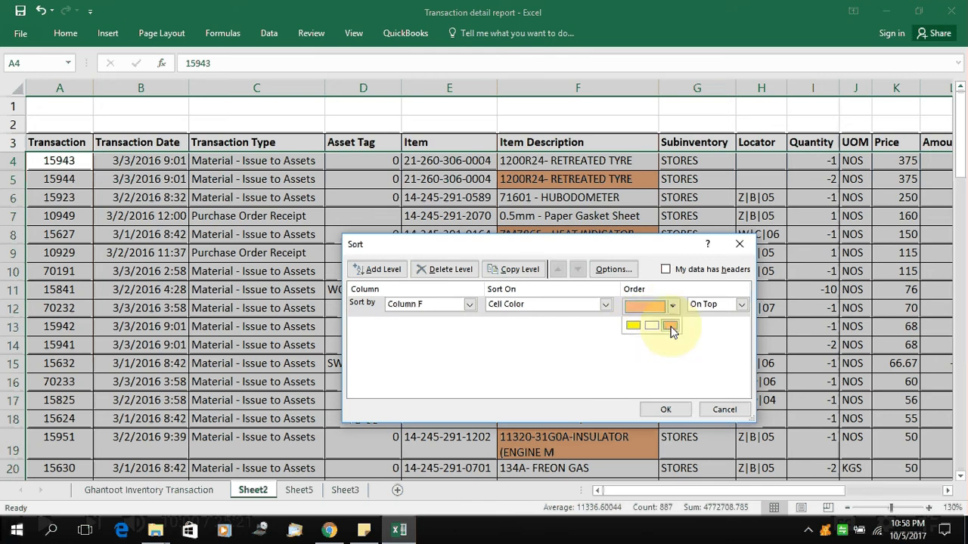
pyautogui.click(637, 327)
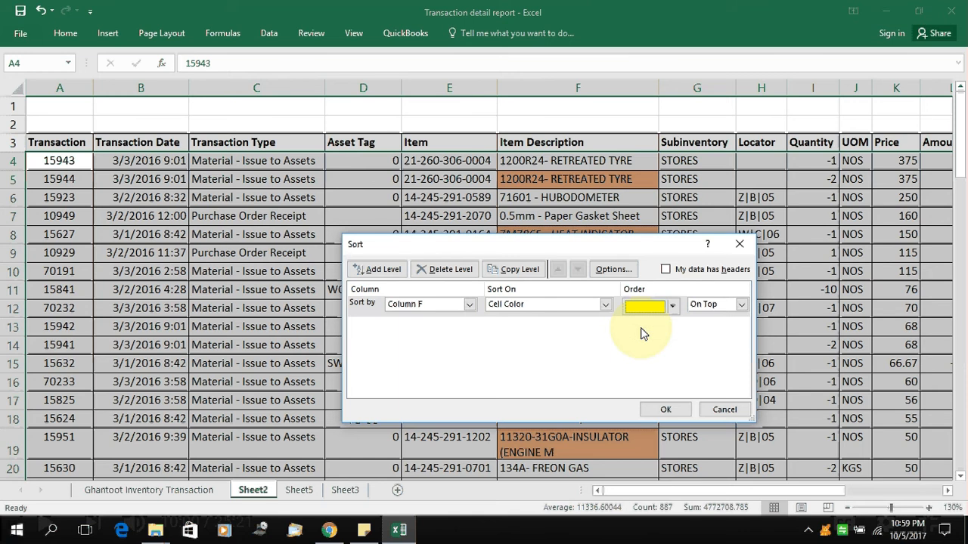
# Set the yellow cell colour to sort On Top and apply the custom sort to the records
pyautogui.click(730, 305)
pyautogui.click(722, 332)
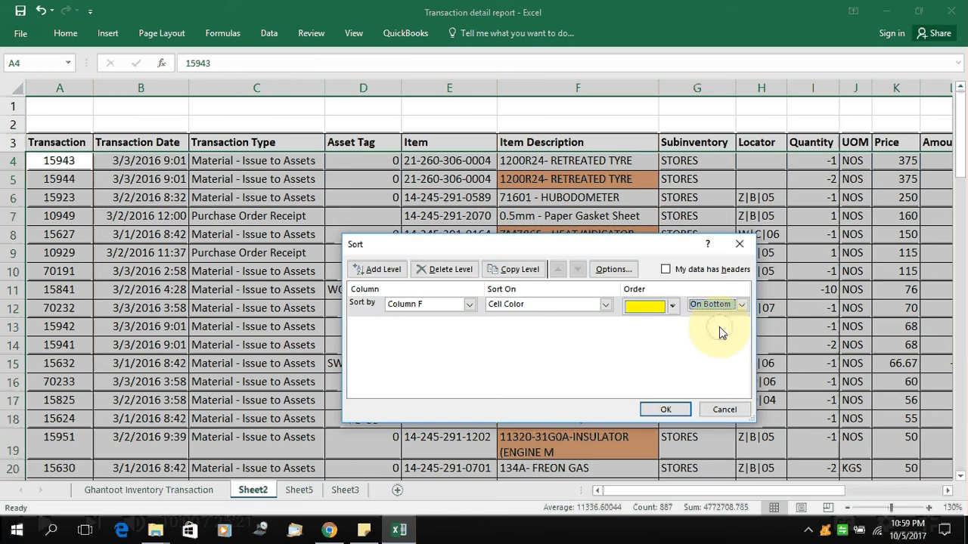
pyautogui.click(717, 308)
pyautogui.click(719, 328)
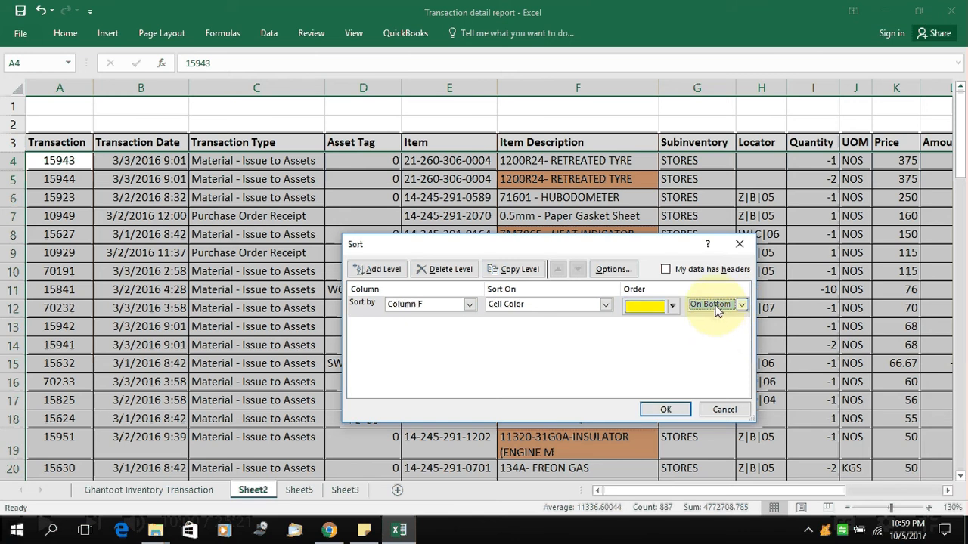
pyautogui.click(717, 310)
pyautogui.click(718, 310)
pyautogui.click(717, 311)
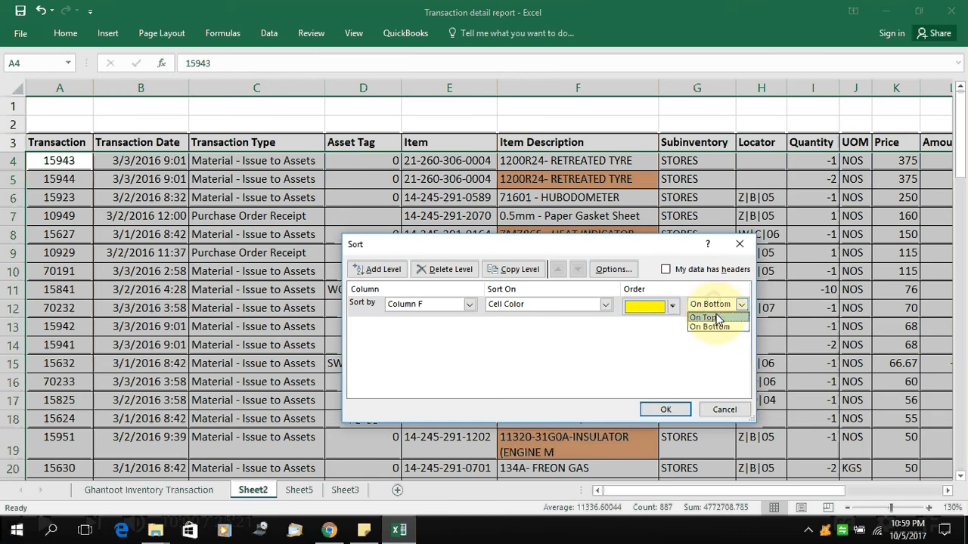
pyautogui.click(717, 318)
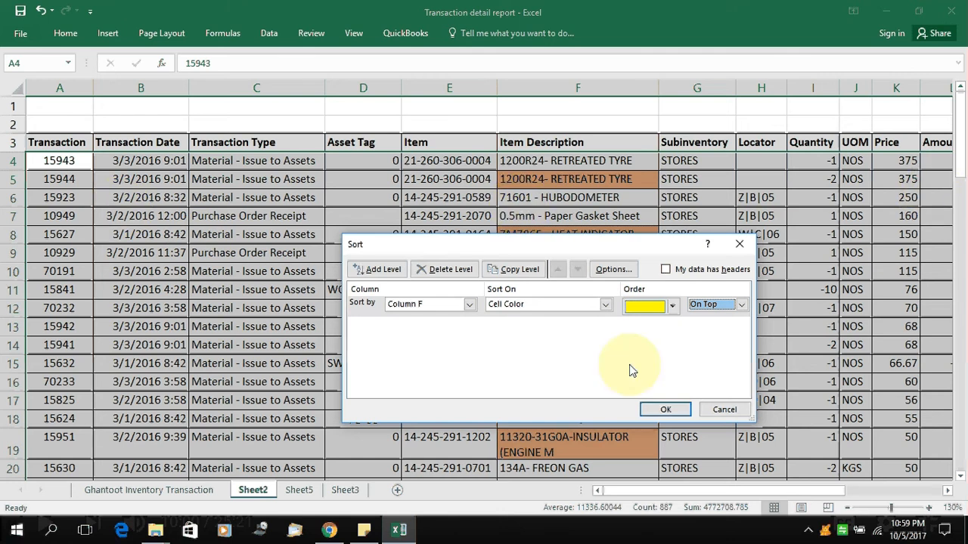
pyautogui.click(665, 409)
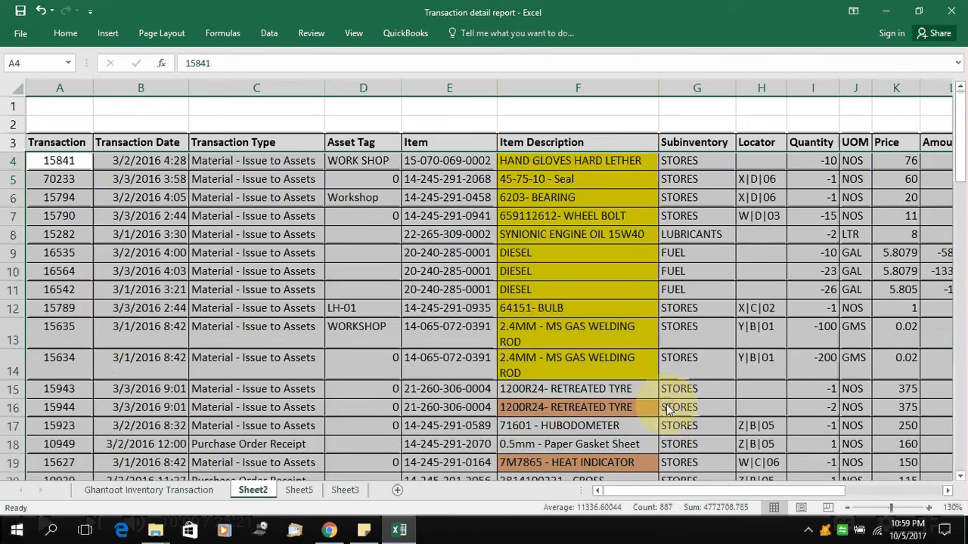
# Examine the yellow item descriptions from F4 down to F14 to check how the records were sorted
pyautogui.click(554, 183)
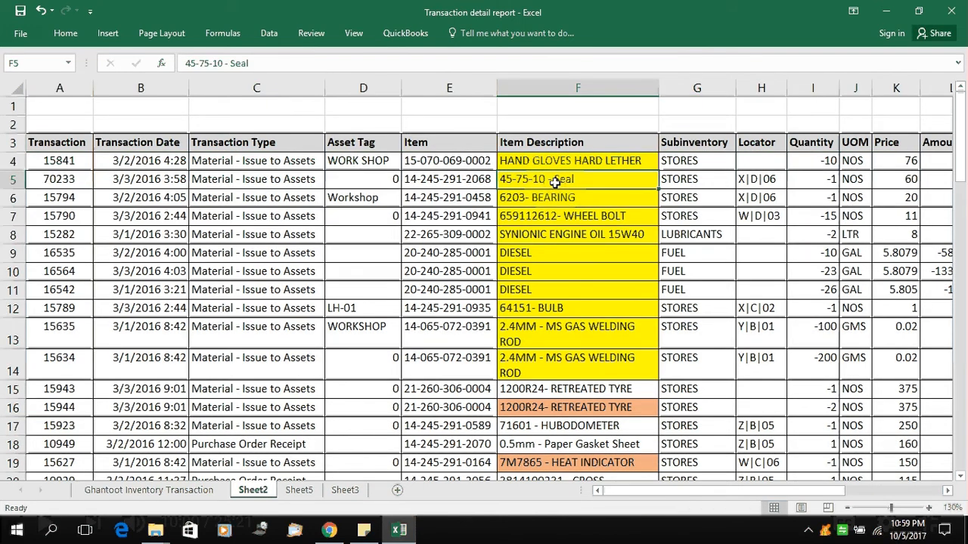
pyautogui.press('Up')
pyautogui.press('Down')
pyautogui.press('Down')
pyautogui.press('Down')
pyautogui.press('Down')
pyautogui.press('Down')
pyautogui.press('Down')
pyautogui.press('Down')
pyautogui.press('Down')
pyautogui.press('Down')
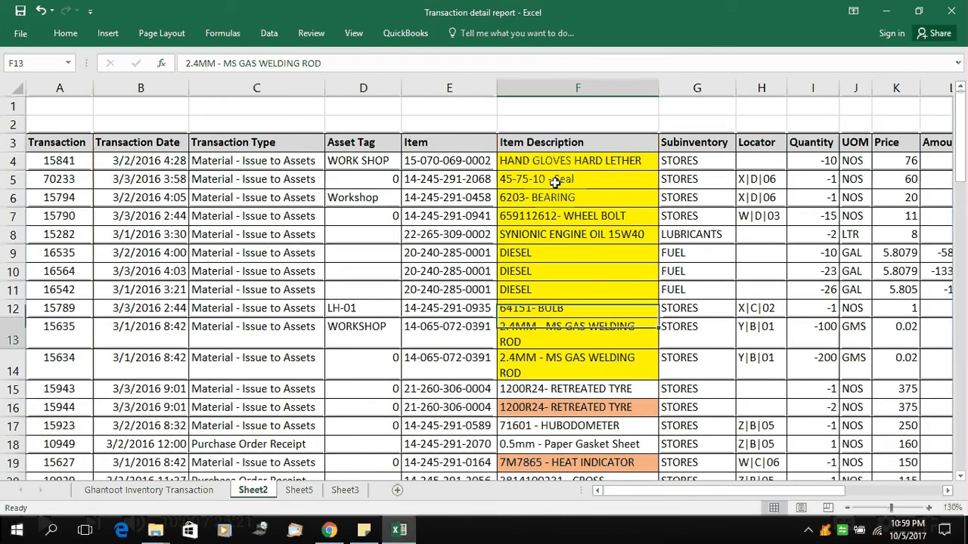
pyautogui.press('Down')
pyautogui.press('Up')
pyautogui.press('Up')
pyautogui.press('Up')
pyautogui.press('Up')
pyautogui.press('Up')
pyautogui.press('Up')
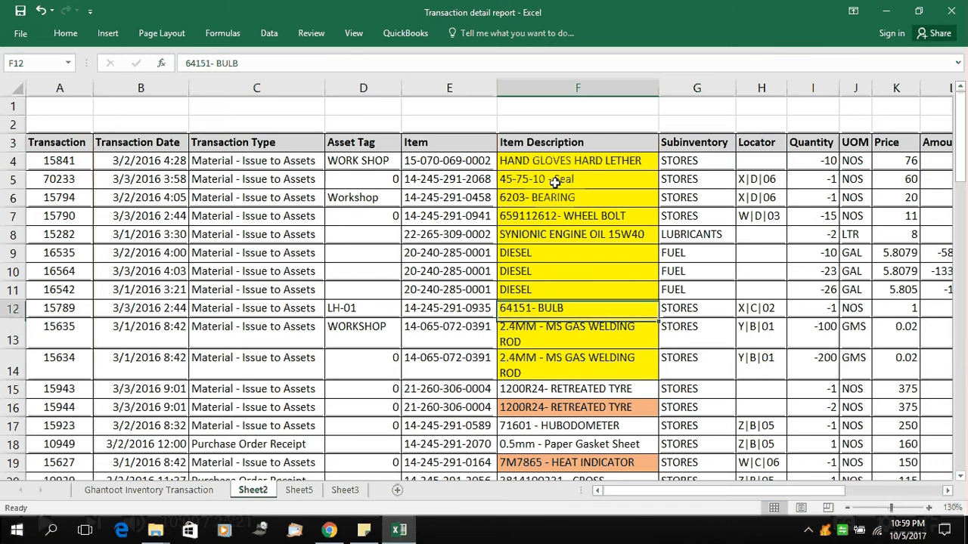
pyautogui.press('Up')
pyautogui.press('Up')
pyautogui.press('Up')
pyautogui.press('Up')
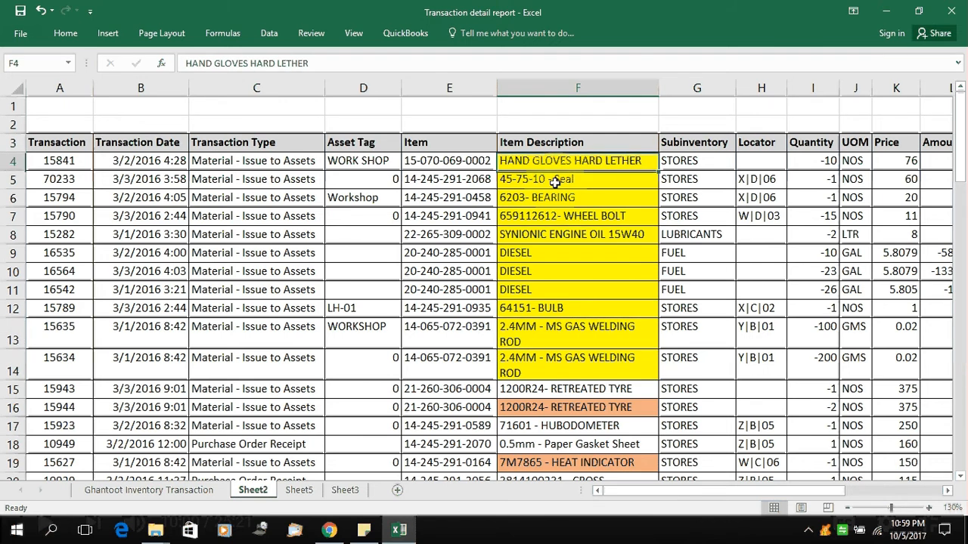
# Select all transaction records from A4 to L83, leaving out the header row
pyautogui.press('Left')
pyautogui.press('Left')
pyautogui.press('Left')
pyautogui.press('Left')
pyautogui.press('Left')
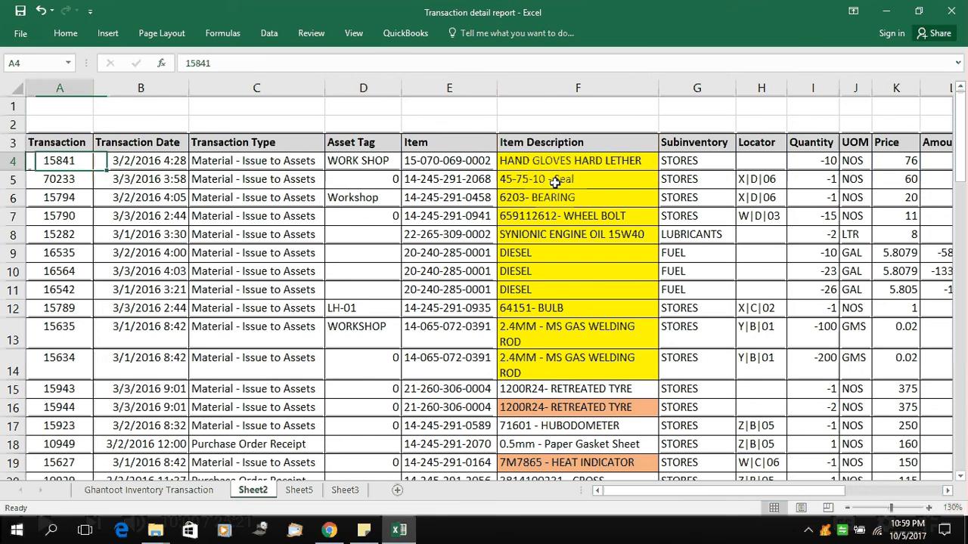
pyautogui.hotkey('ctrl', 'shift', 'Right')
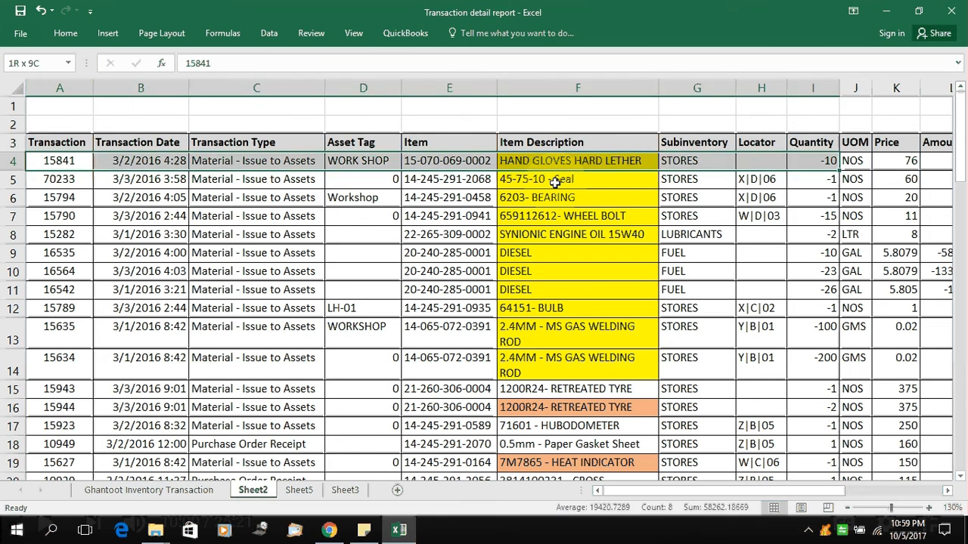
pyautogui.hotkey('ctrl', 'shift', 'Down')
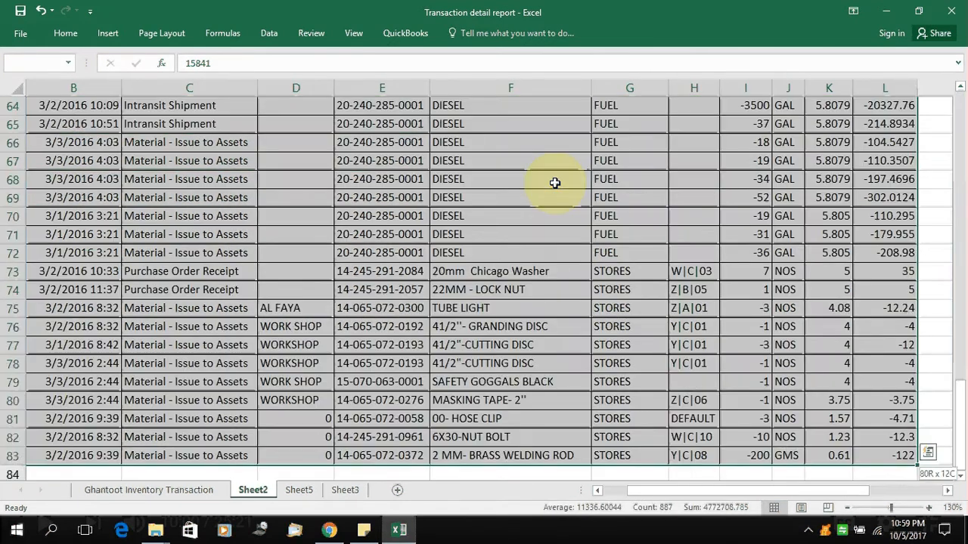
# Custom sort the selected records by Column F on Cell Color, with the orange cells On Top
pyautogui.click(67, 32)
pyautogui.click(852, 80)
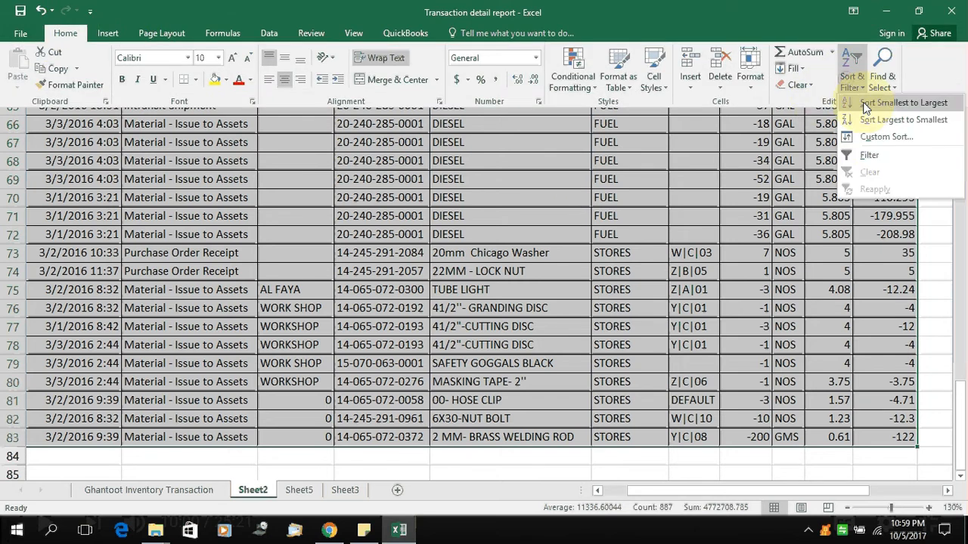
pyautogui.click(881, 138)
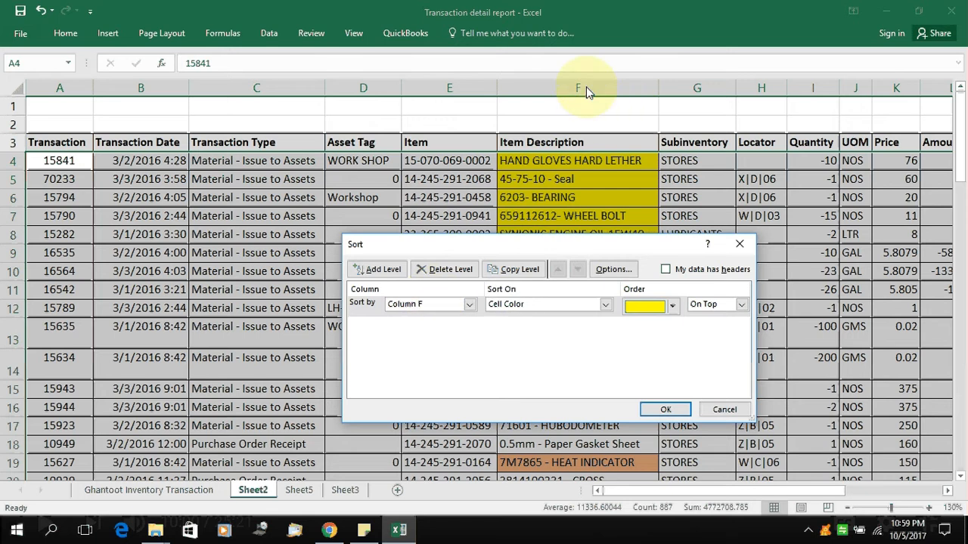
pyautogui.click(469, 304)
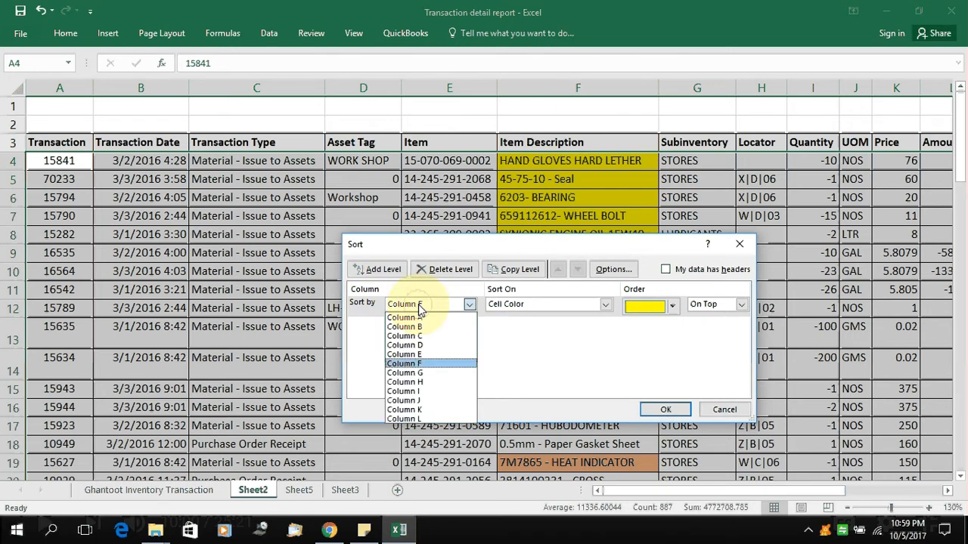
pyautogui.click(428, 363)
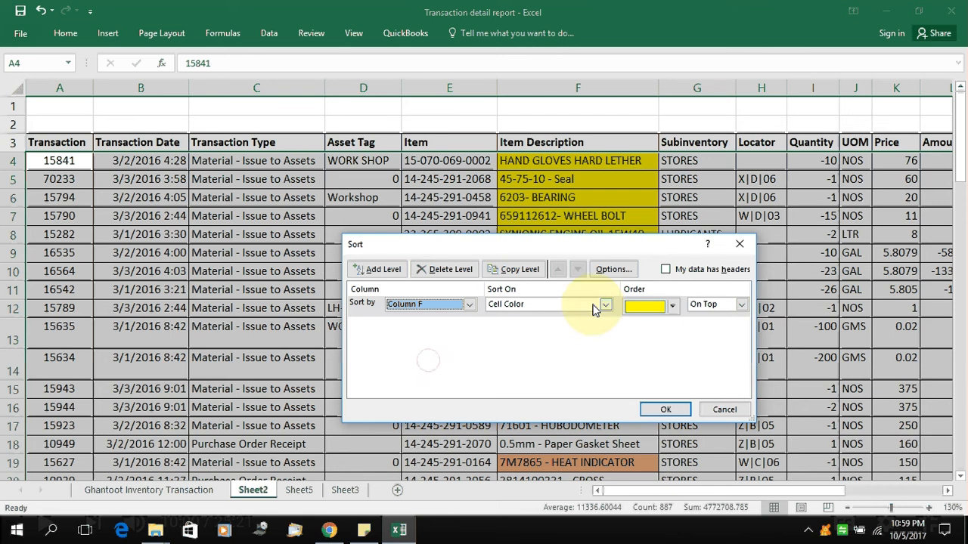
pyautogui.click(642, 306)
pyautogui.click(649, 329)
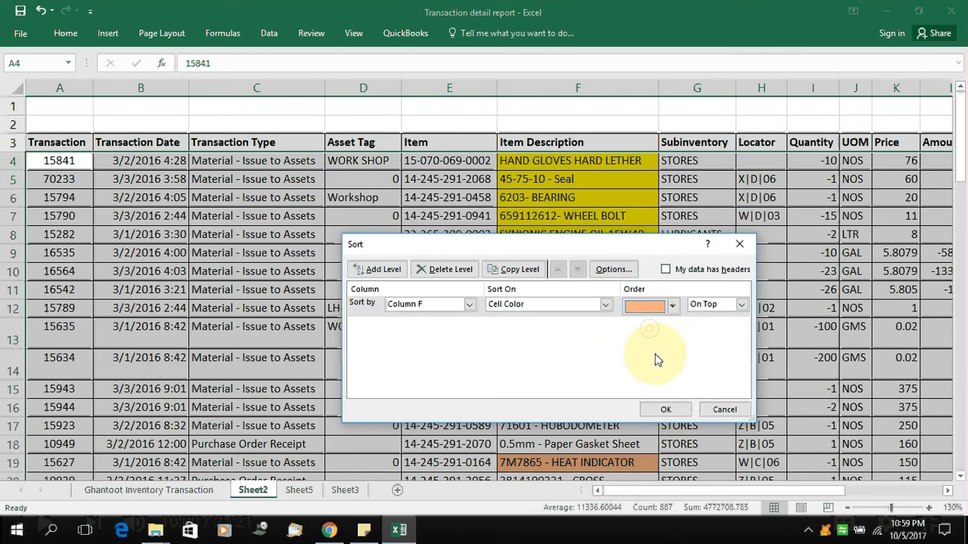
pyautogui.click(665, 410)
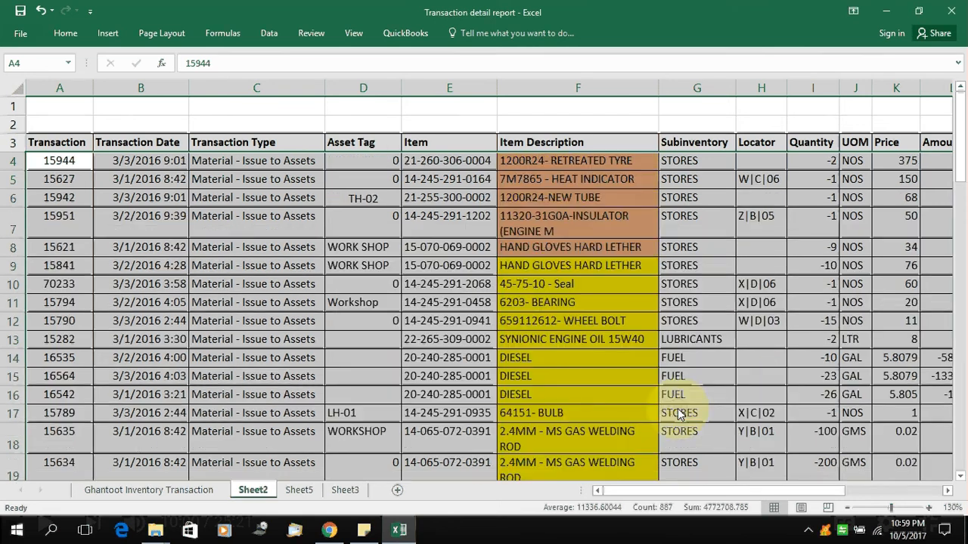
# Examine the order of the orange, yellow and uncoloured records in the sorted list
pyautogui.scroll(-4, 564, 231)
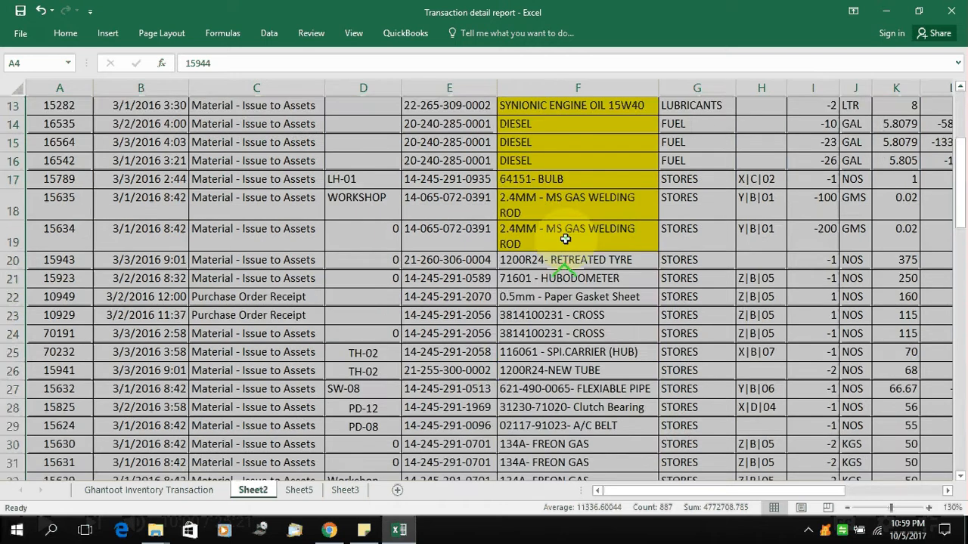
pyautogui.scroll(4, 561, 257)
pyautogui.scroll(-1, 561, 261)
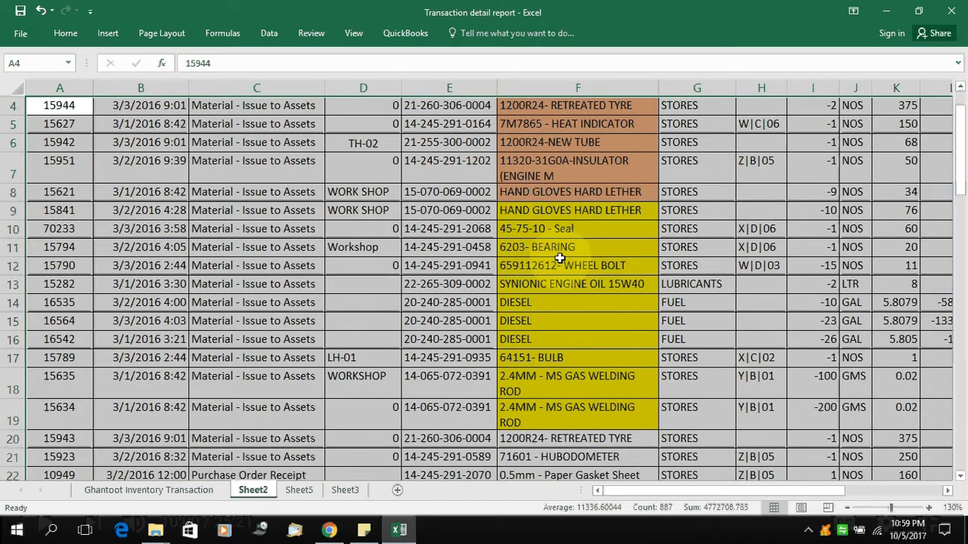
pyautogui.scroll(-7, 563, 284)
pyautogui.scroll(8, 563, 293)
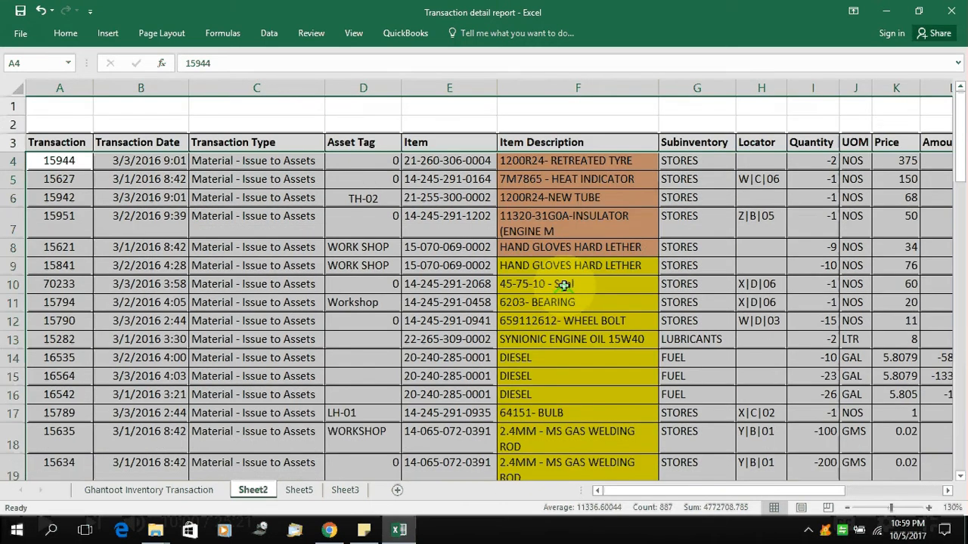